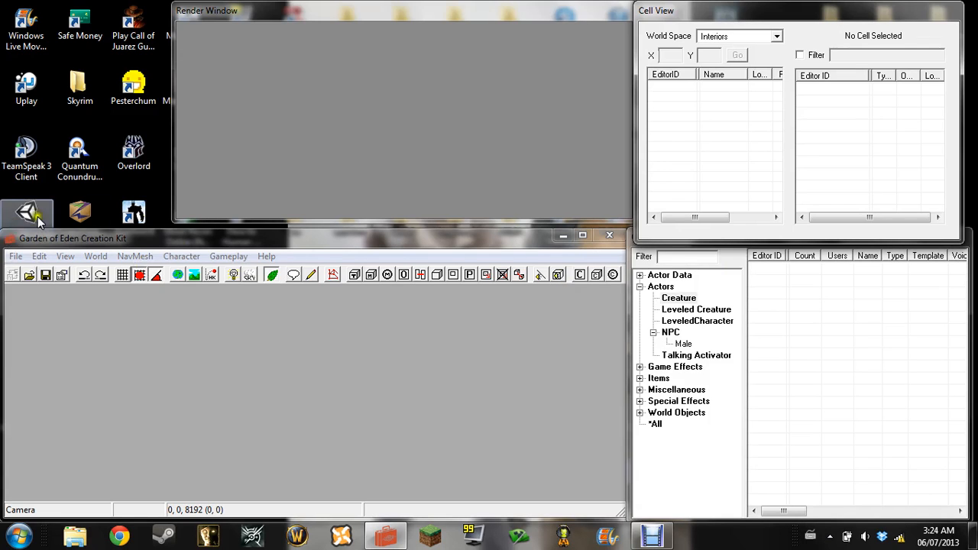
Lengthen the Render Window slightly and shorten the Cell View window to uncover the Object Window's title bar
{"action": "right_click", "coordinate": [150, 243]}
{"action": "left_click", "coordinate": [145, 234]}
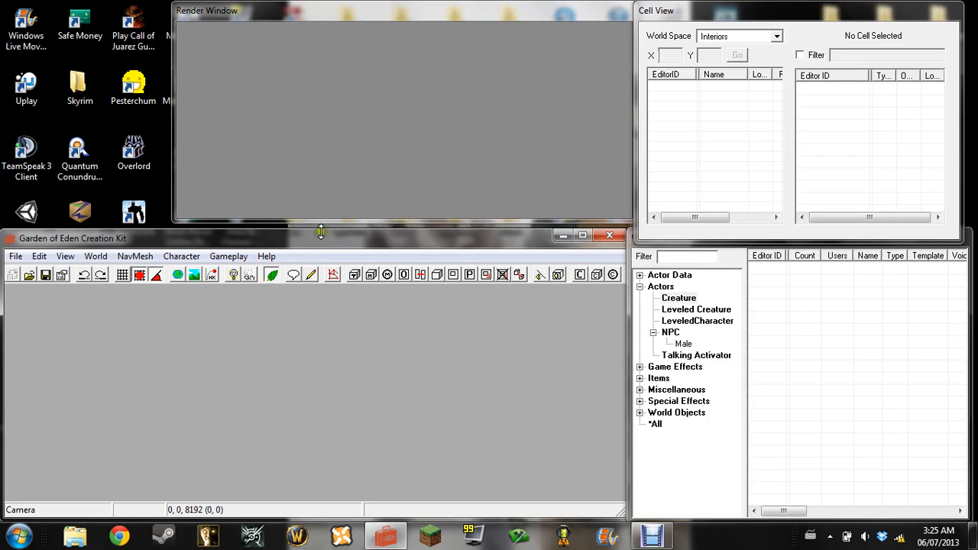
{"action": "left_click", "coordinate": [367, 223]}
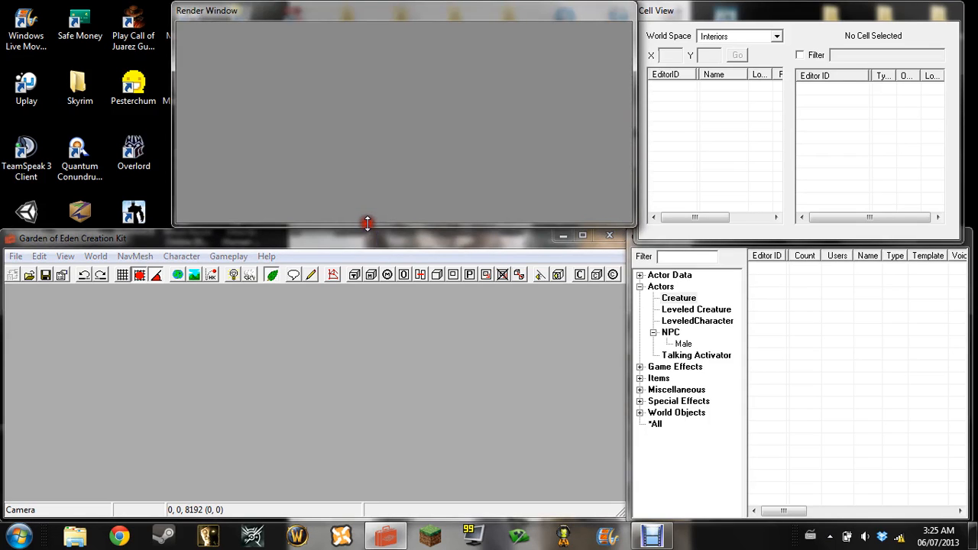
{"action": "left_click", "coordinate": [217, 262]}
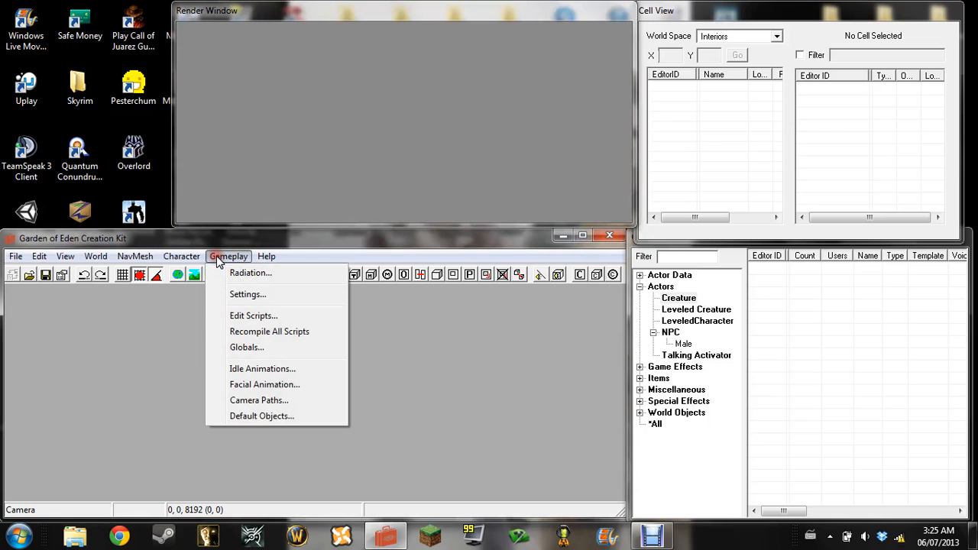
{"action": "left_click", "coordinate": [222, 241]}
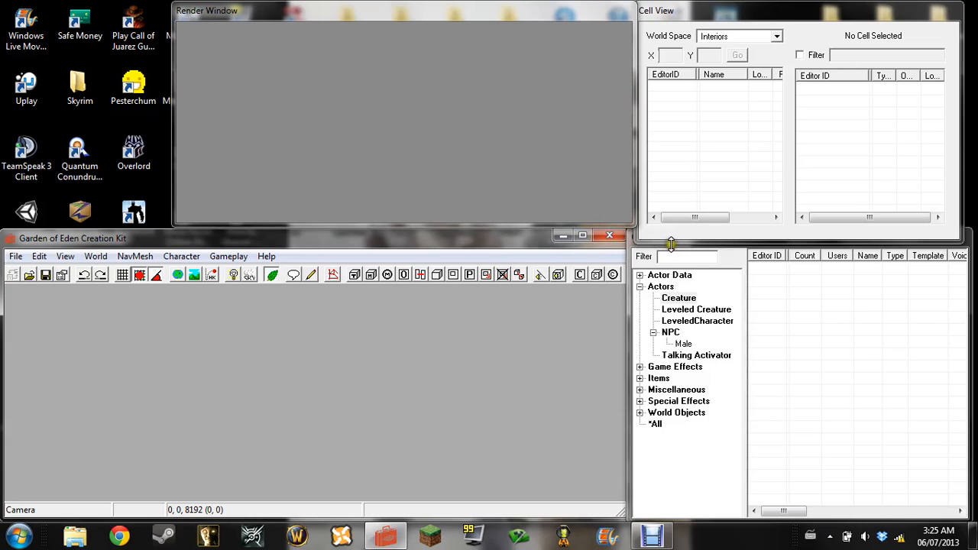
{"action": "left_click_drag", "start_coordinate": [670, 241], "coordinate": [671, 226]}
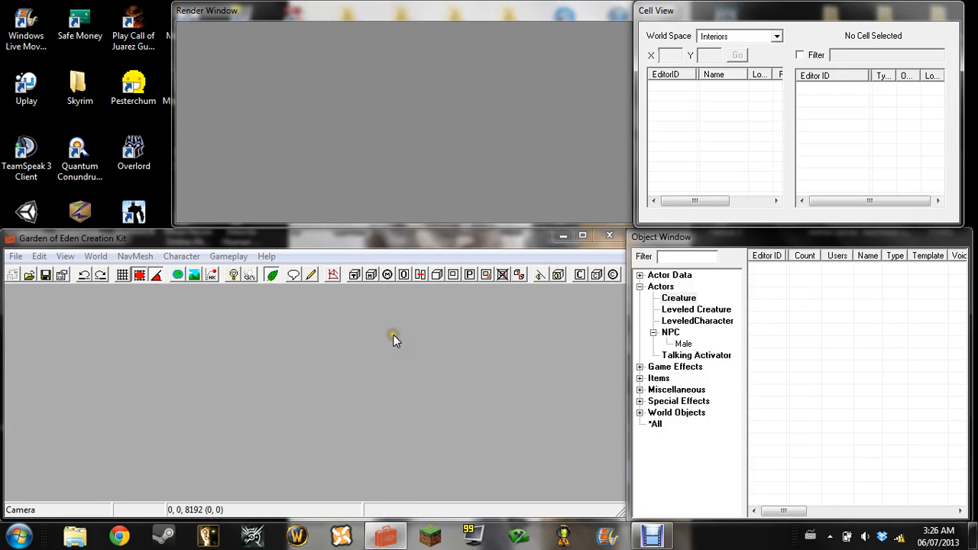
{"action": "left_click", "coordinate": [390, 15]}
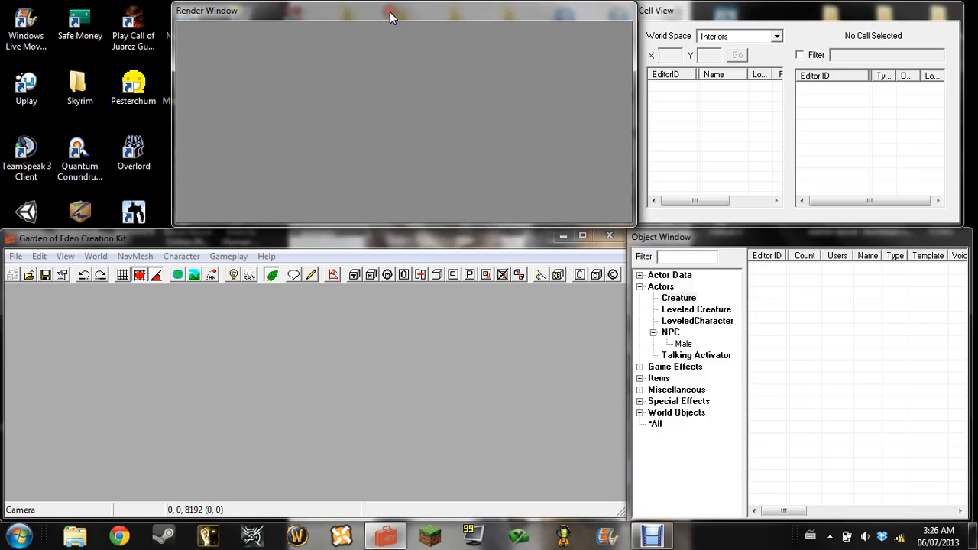
{"action": "left_click", "coordinate": [803, 14]}
{"action": "left_click", "coordinate": [687, 237]}
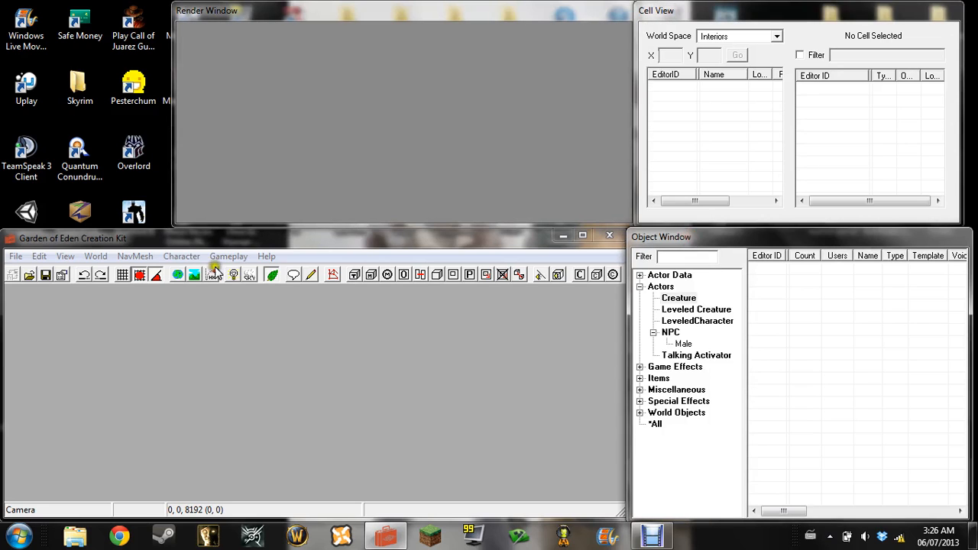
{"action": "left_click", "coordinate": [16, 259]}
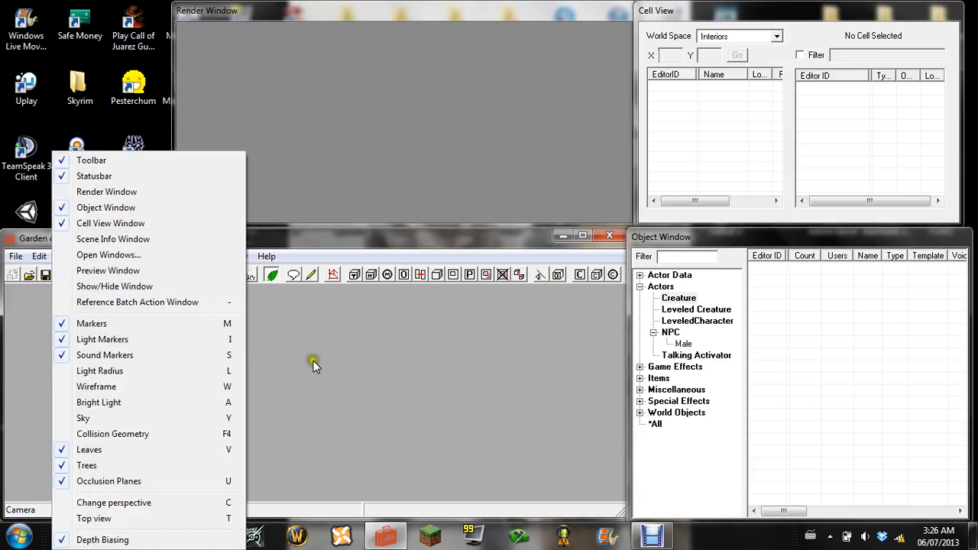
{"action": "left_click", "coordinate": [329, 359]}
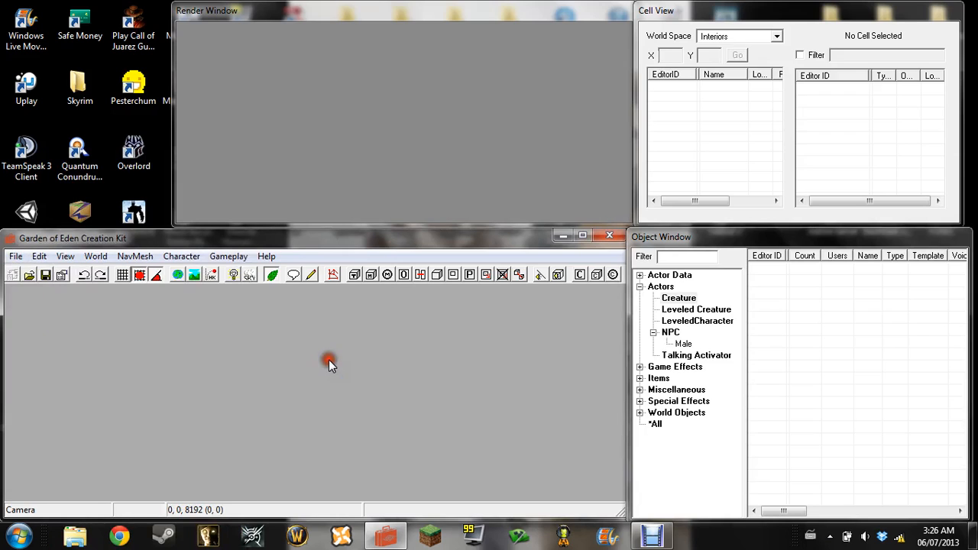
Open the data file list and inspect the details of the FO3 Wanderers Edition master file and H&K.esp
{"action": "left_click", "coordinate": [16, 258]}
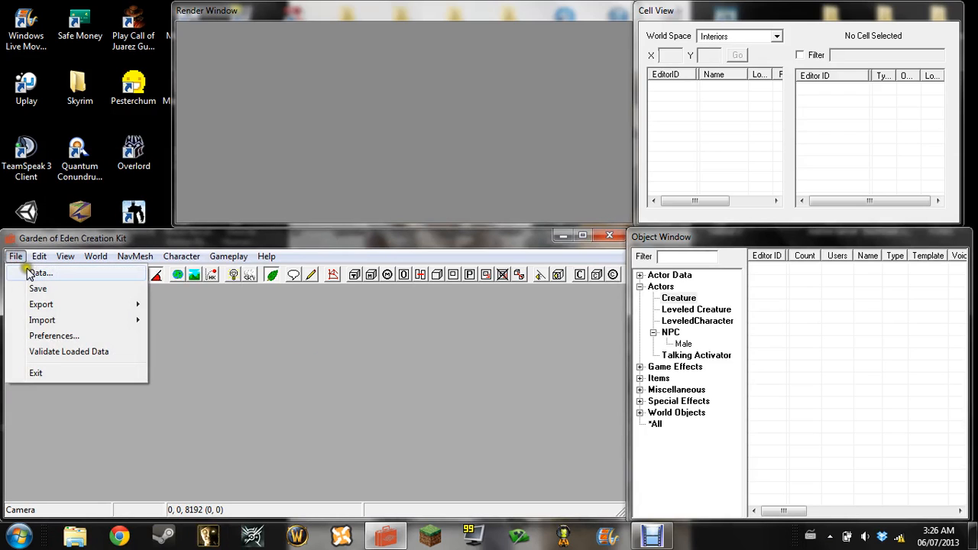
{"action": "left_click", "coordinate": [32, 269]}
{"action": "scroll", "coordinate": [336, 254], "scroll_direction": "down", "scroll_amount": 1}
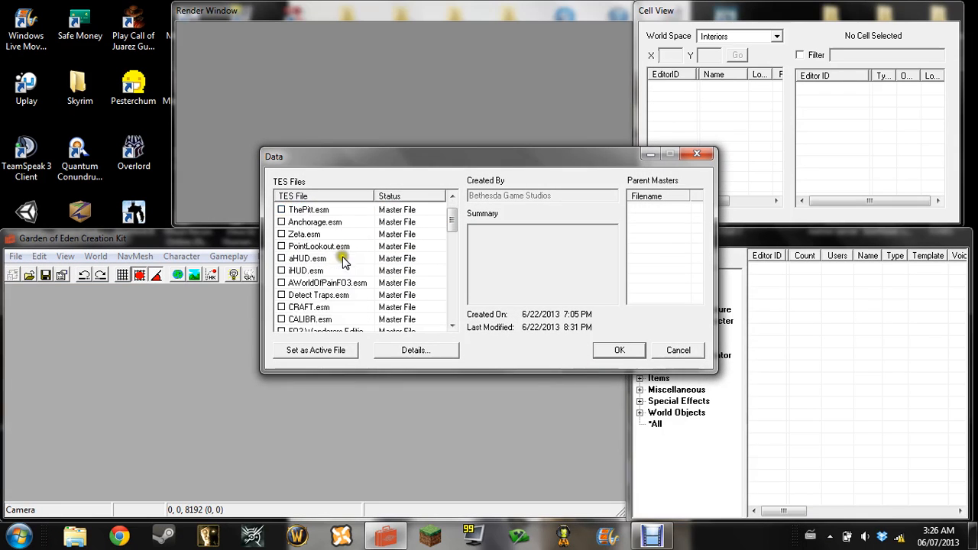
{"action": "scroll", "coordinate": [343, 259], "scroll_direction": "up", "scroll_amount": 1}
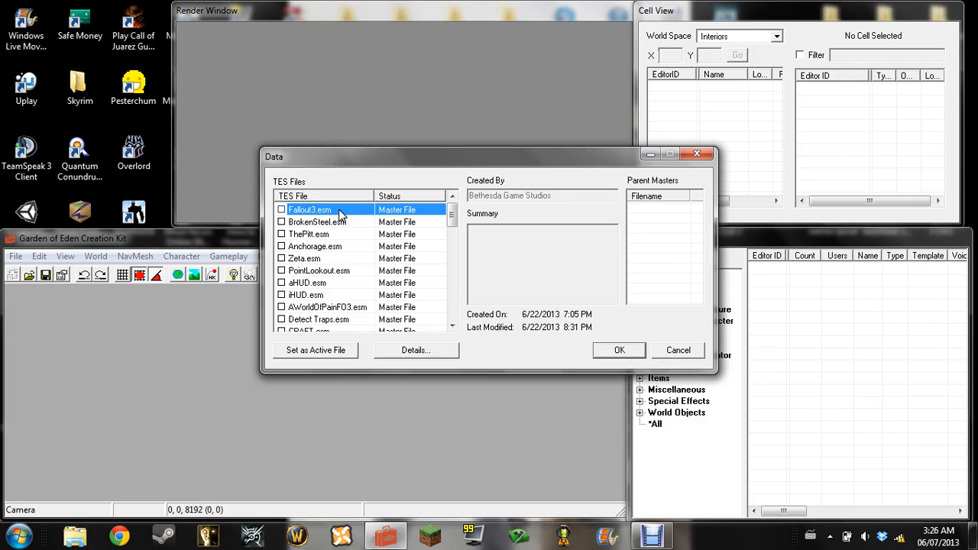
{"action": "scroll", "coordinate": [397, 252], "scroll_direction": "down", "scroll_amount": 3}
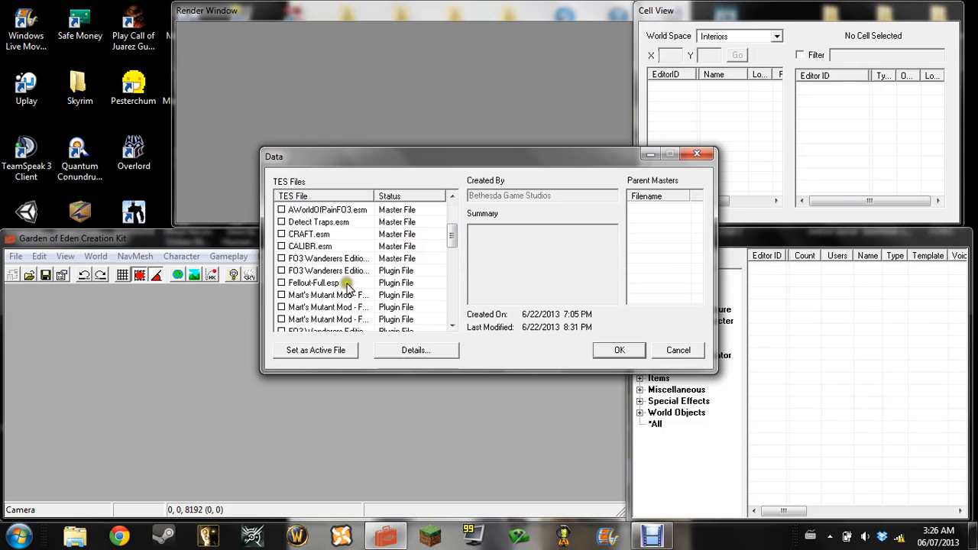
{"action": "left_click", "coordinate": [309, 307]}
{"action": "left_click", "coordinate": [321, 281]}
{"action": "left_click", "coordinate": [327, 258]}
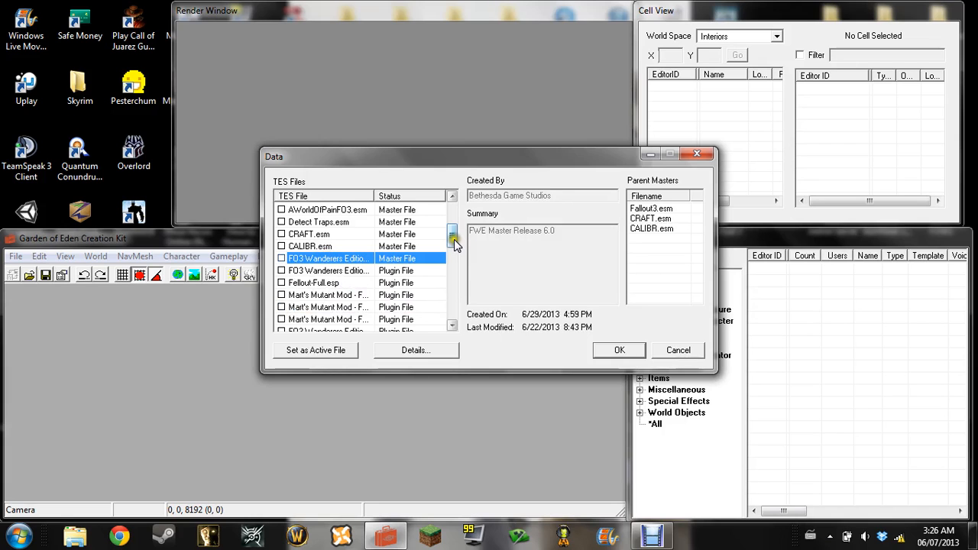
{"action": "left_click_drag", "start_coordinate": [452, 237], "coordinate": [452, 323]}
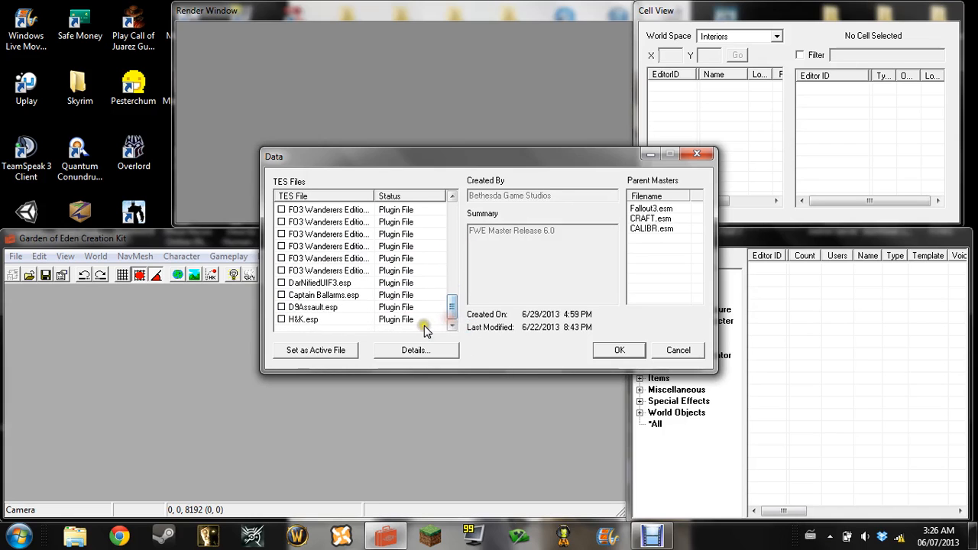
{"action": "left_click", "coordinate": [323, 321]}
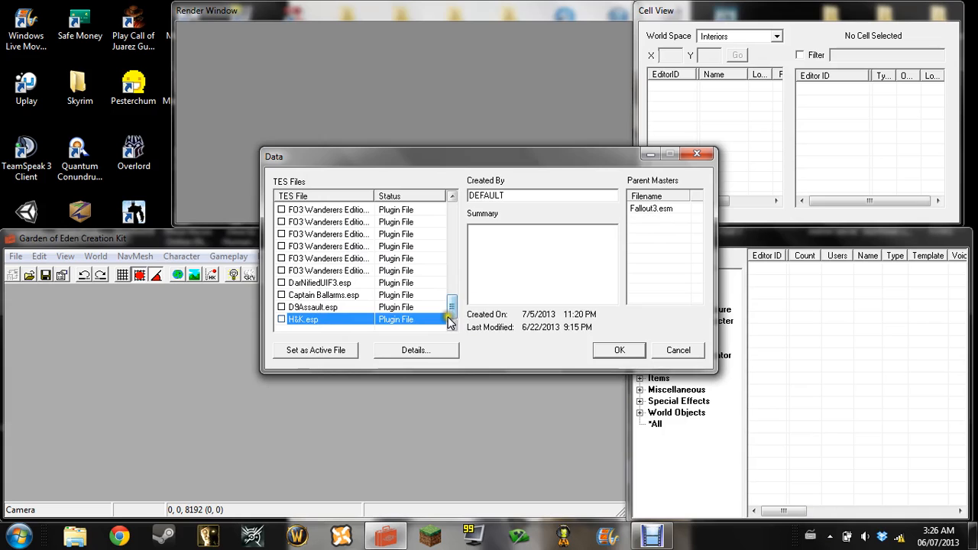
{"action": "left_click_drag", "start_coordinate": [449, 314], "coordinate": [447, 311]}
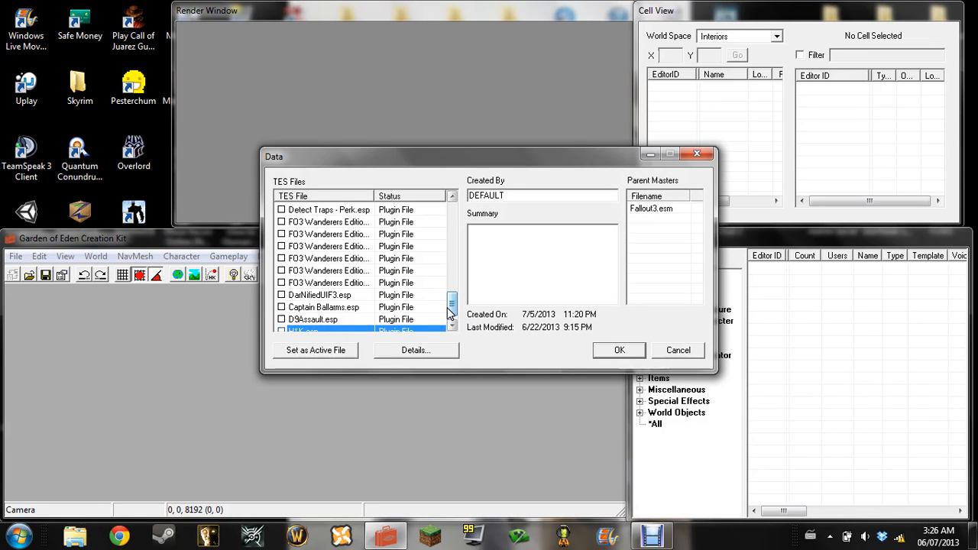
{"action": "left_click_drag", "start_coordinate": [449, 312], "coordinate": [454, 203]}
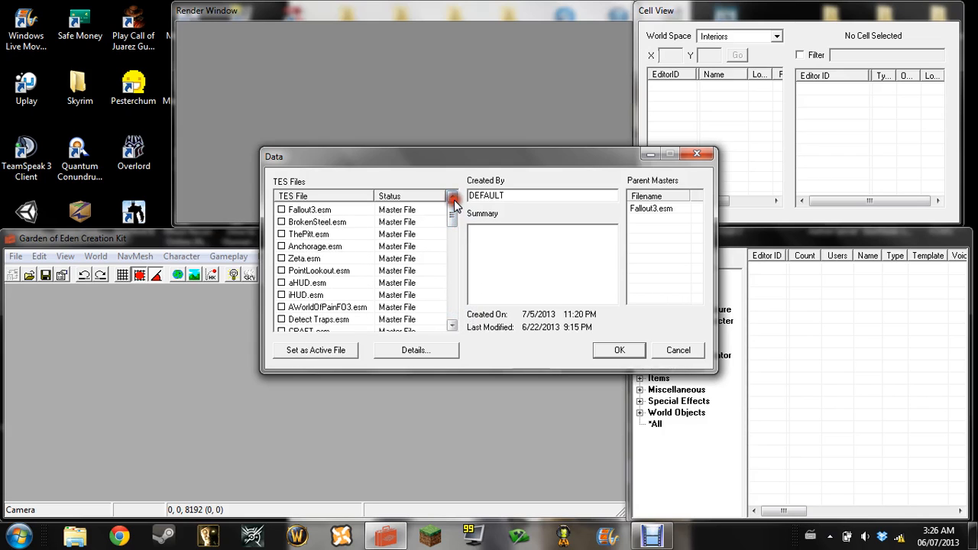
Compare the Fallout3.esm master entry with the other master and plugin files in the data list
{"action": "left_click", "coordinate": [325, 213]}
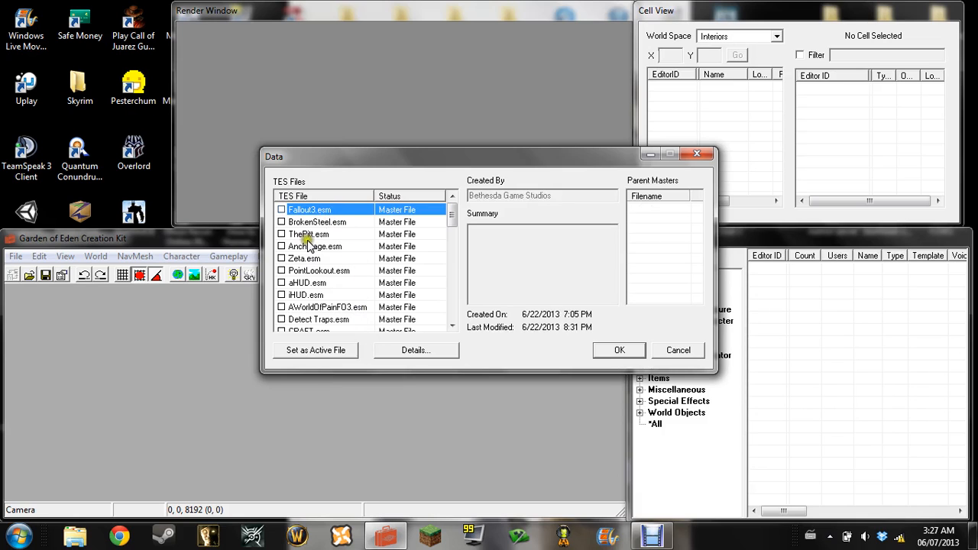
{"action": "scroll", "coordinate": [323, 209], "scroll_direction": "down", "scroll_amount": 10}
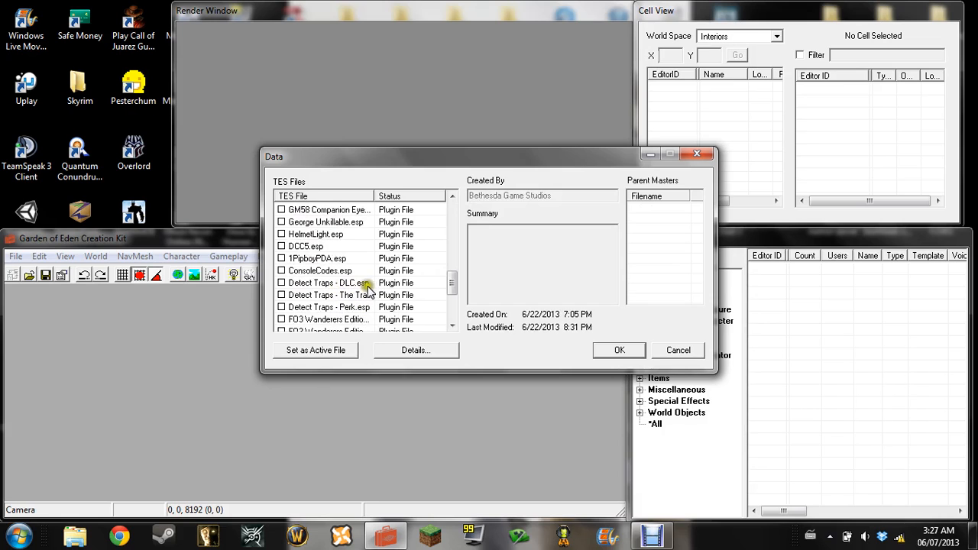
{"action": "scroll", "coordinate": [371, 286], "scroll_direction": "up", "scroll_amount": 10}
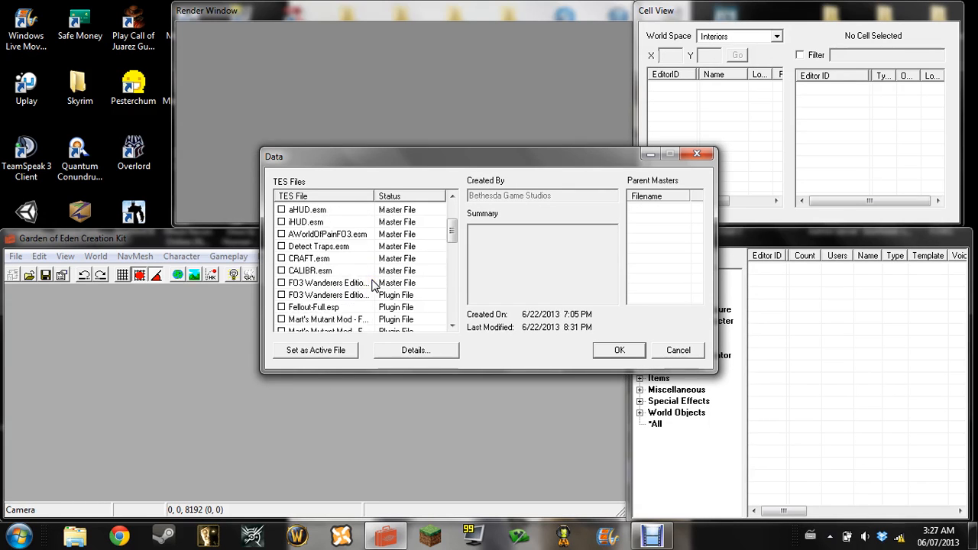
{"action": "left_click", "coordinate": [318, 212]}
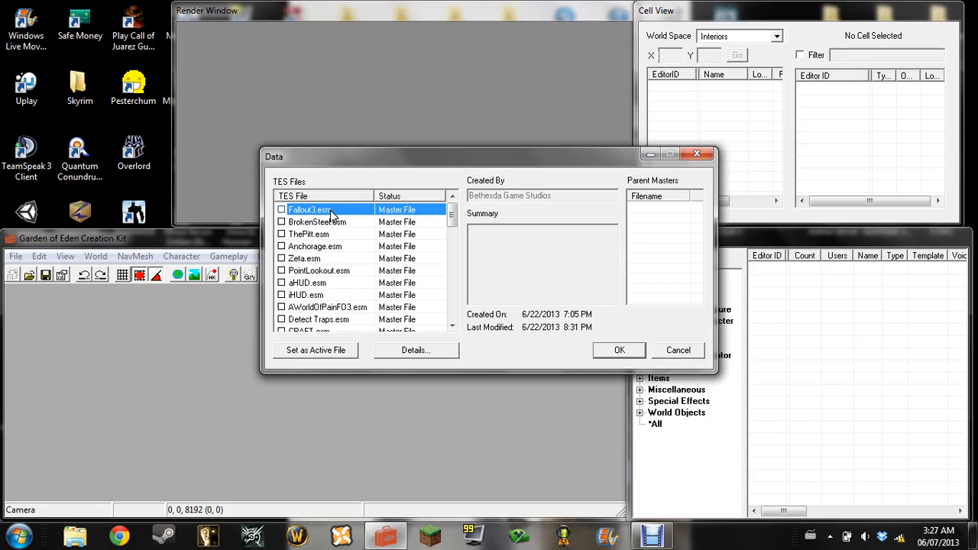
{"action": "scroll", "coordinate": [388, 224], "scroll_direction": "down", "scroll_amount": 5}
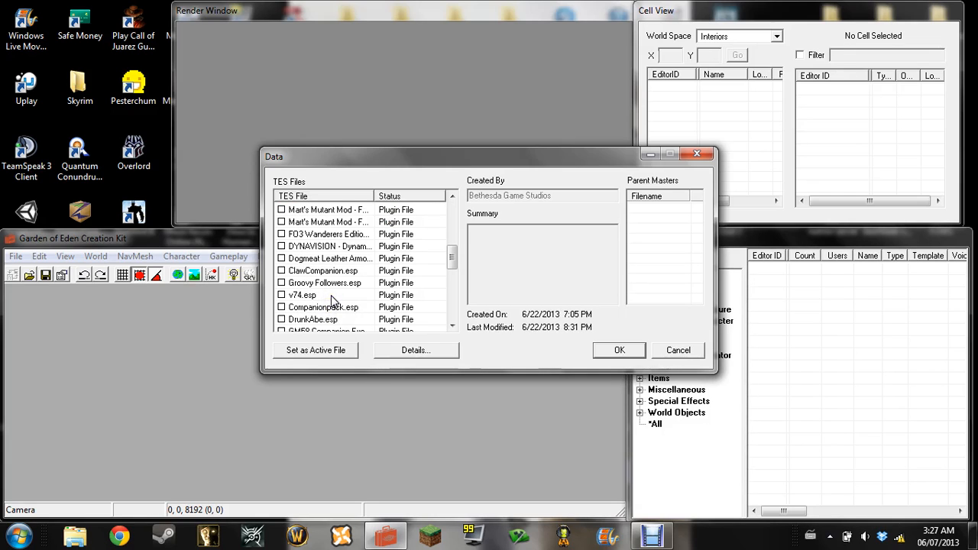
{"action": "scroll", "coordinate": [382, 276], "scroll_direction": "up", "scroll_amount": 1}
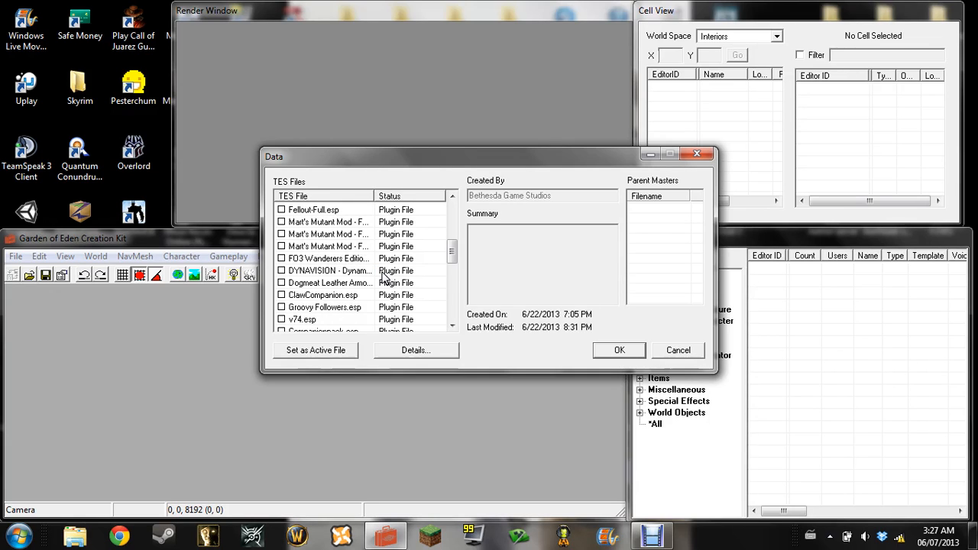
{"action": "scroll", "coordinate": [384, 278], "scroll_direction": "down", "scroll_amount": 4}
{"action": "scroll", "coordinate": [384, 279], "scroll_direction": "up", "scroll_amount": 1}
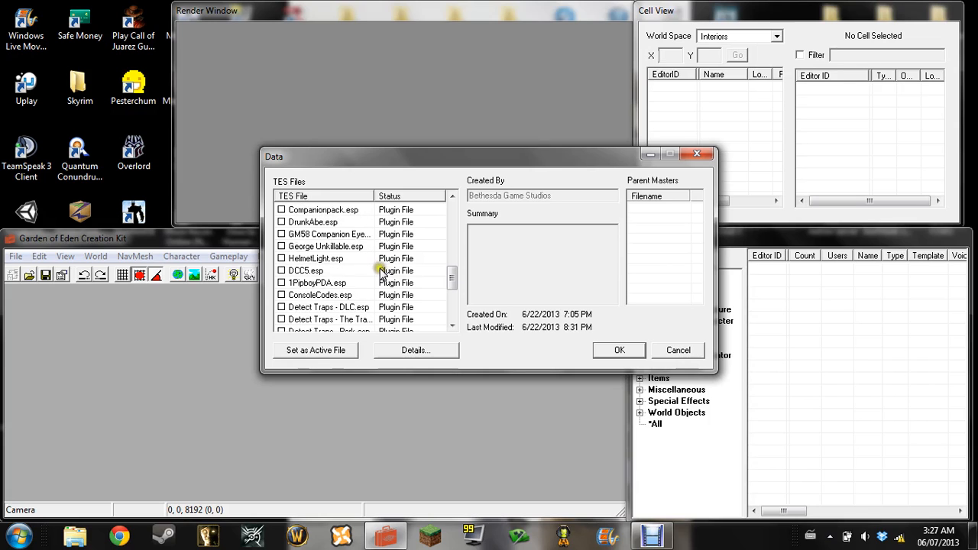
Replace the Created By entry of the DCC5.esp plugin with the author's name
{"action": "left_click", "coordinate": [319, 270]}
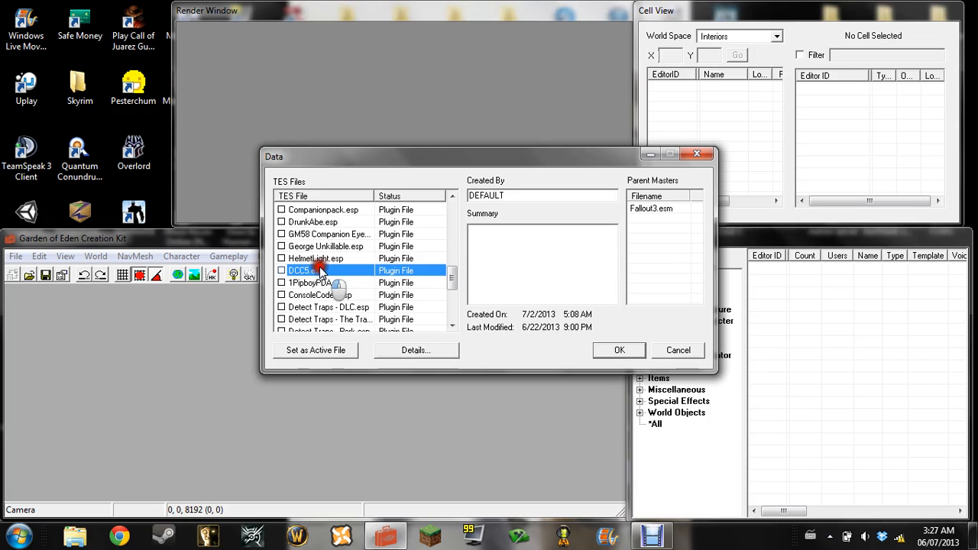
{"action": "double_click", "coordinate": [513, 192]}
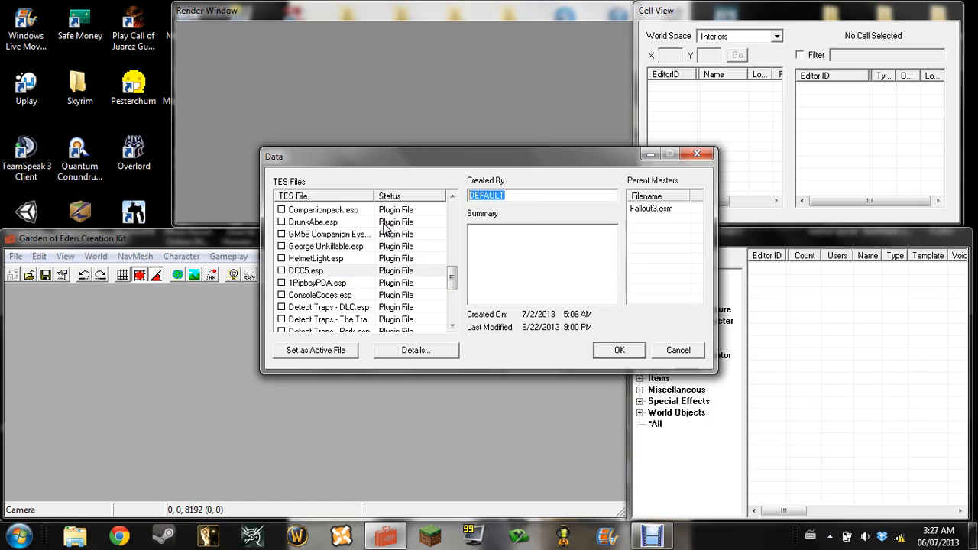
{"action": "type", "text": "Brispe"}
{"action": "left_click", "coordinate": [345, 169]}
{"action": "left_click_drag", "start_coordinate": [452, 280], "coordinate": [451, 184]}
Mark Fallout3.esm for loading in the data file list and load it into the editor
{"action": "left_click", "coordinate": [309, 210]}
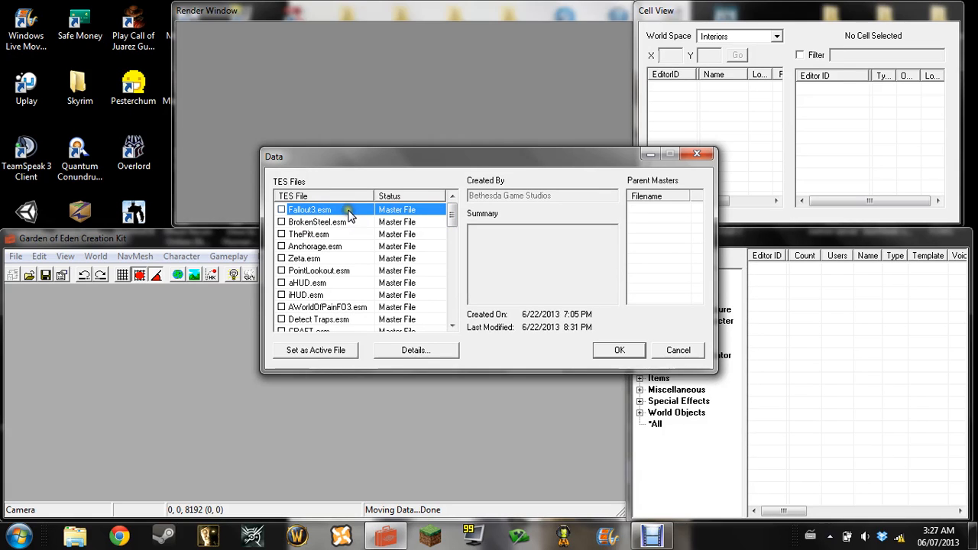
{"action": "left_click", "coordinate": [328, 349]}
{"action": "left_click", "coordinate": [317, 211]}
{"action": "double_click", "coordinate": [316, 211]}
{"action": "left_click", "coordinate": [616, 351]}
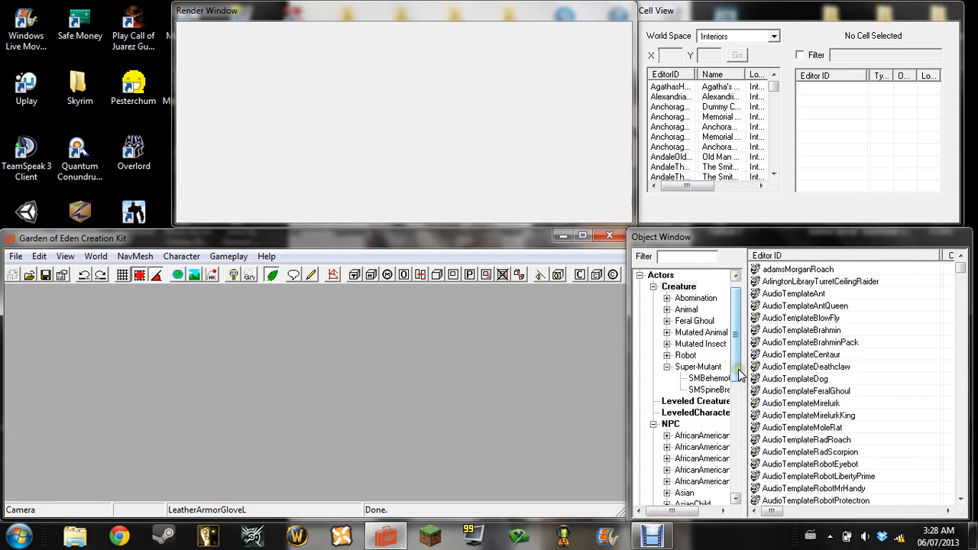
Collapse the Super-Mutant category, expand Feral Ghoul under Creature, and look through the entries in its Ghoul subcategory
{"action": "left_click_drag", "start_coordinate": [738, 363], "coordinate": [738, 358]}
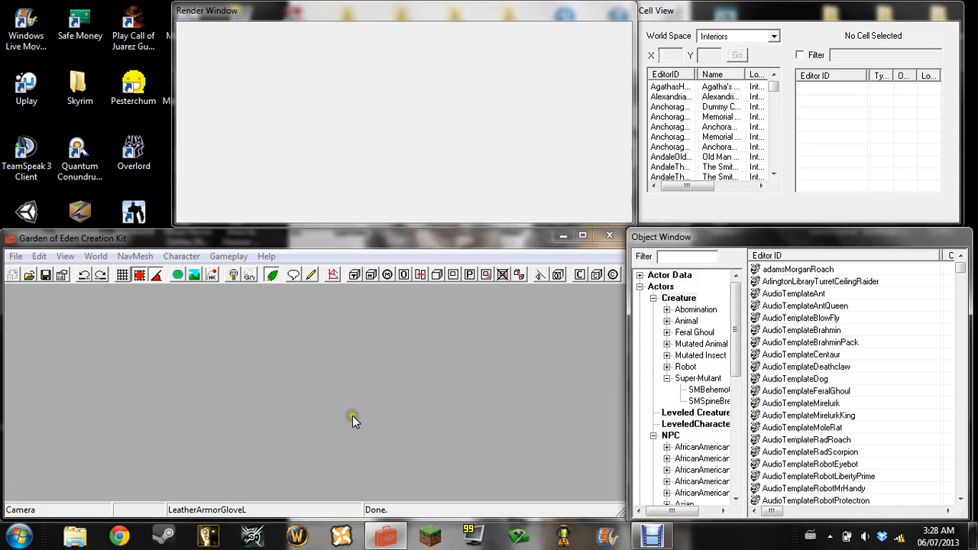
{"action": "left_click", "coordinate": [667, 378]}
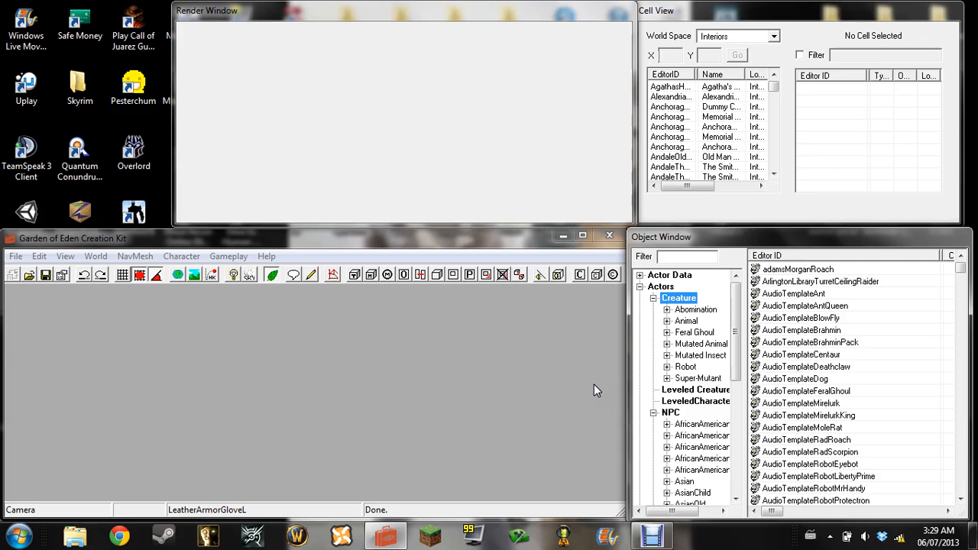
{"action": "left_click", "coordinate": [666, 333]}
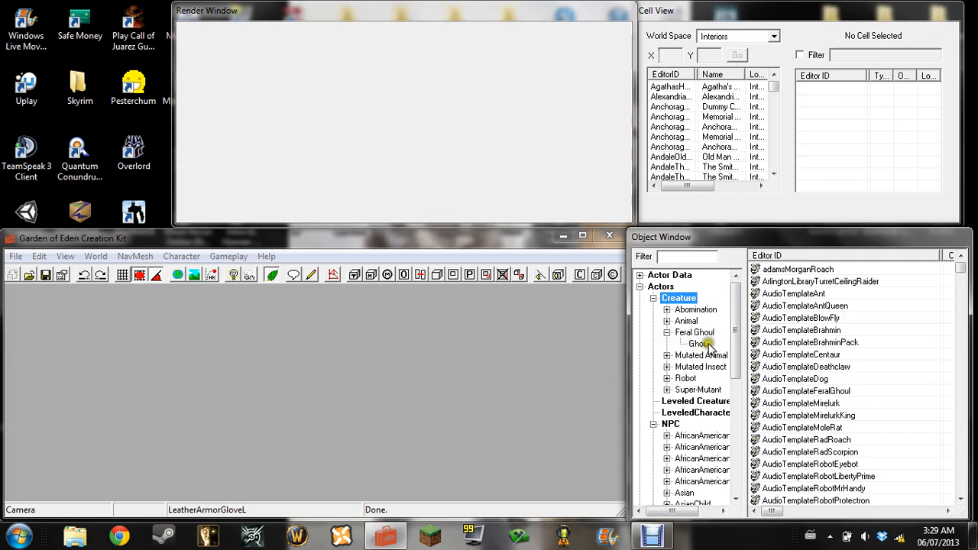
{"action": "left_click", "coordinate": [699, 344]}
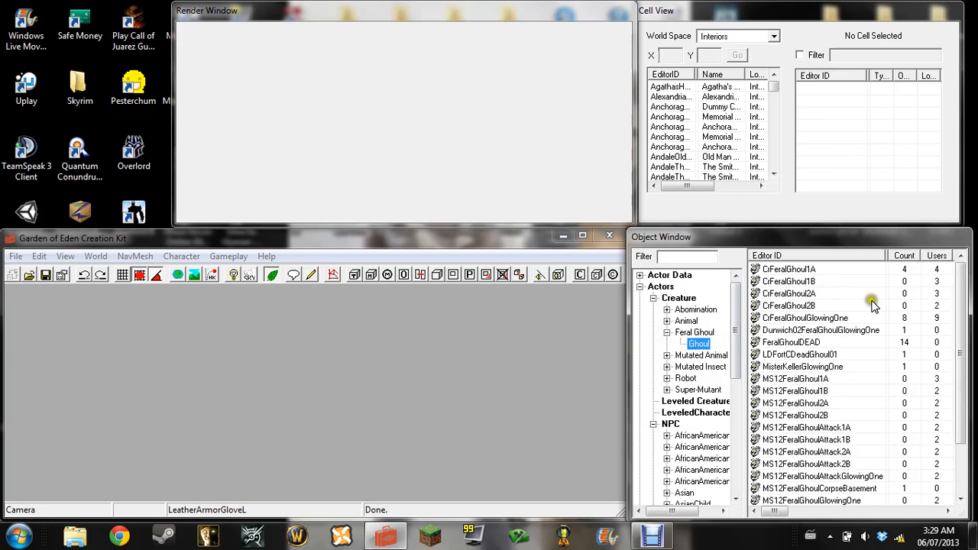
{"action": "scroll", "coordinate": [857, 347], "scroll_direction": "down", "scroll_amount": 2}
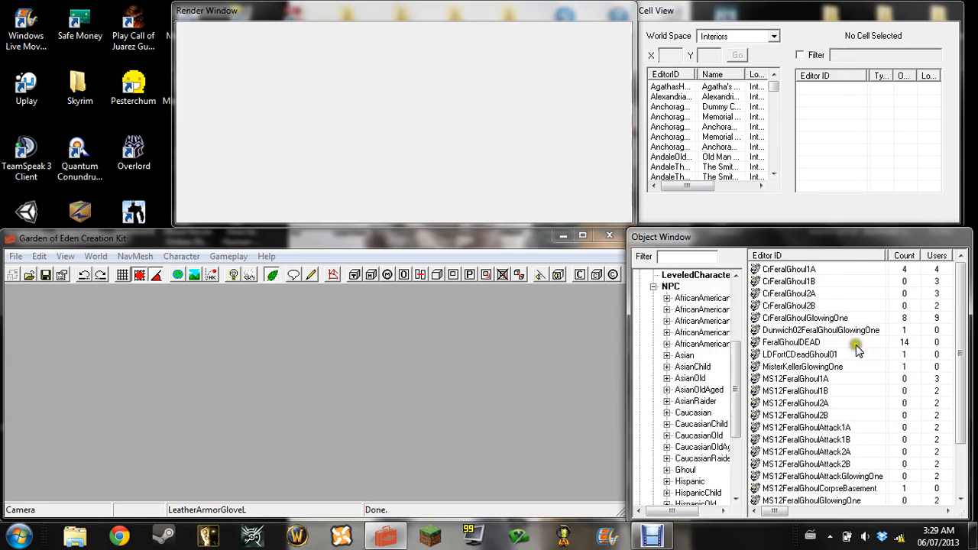
{"action": "left_click_drag", "start_coordinate": [957, 356], "coordinate": [926, 492]}
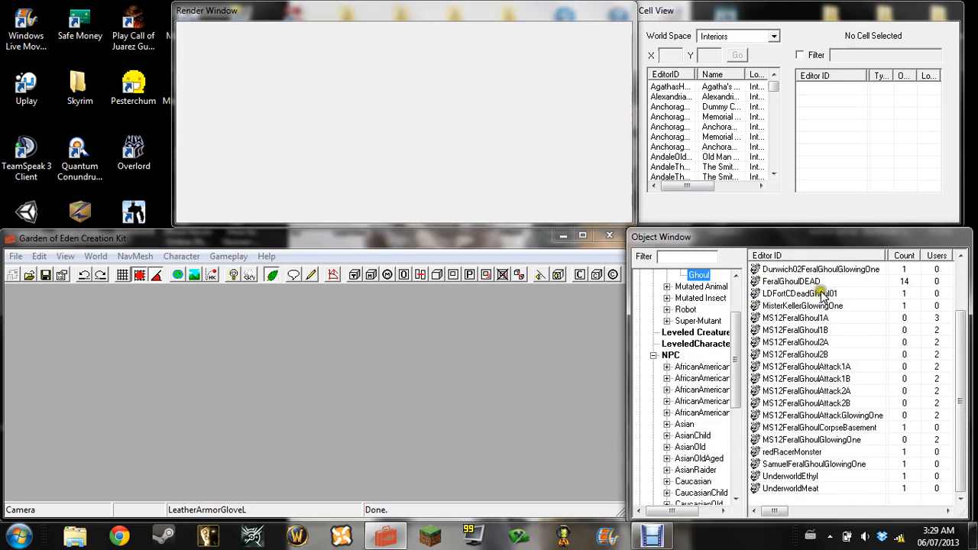
Look through the remaining ghoul entries and open the CrFeralGhoul1A creature for editing
{"action": "left_click", "coordinate": [796, 490]}
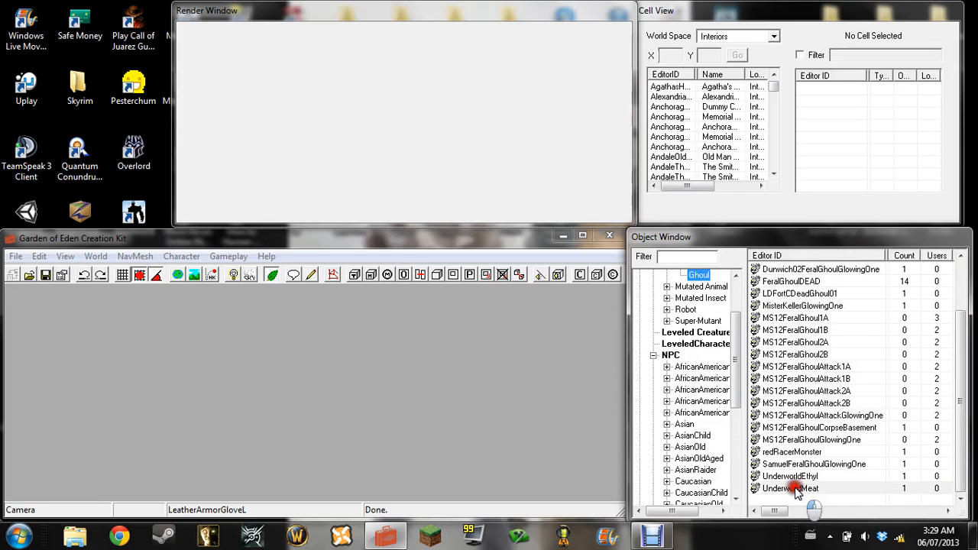
{"action": "left_click", "coordinate": [793, 476]}
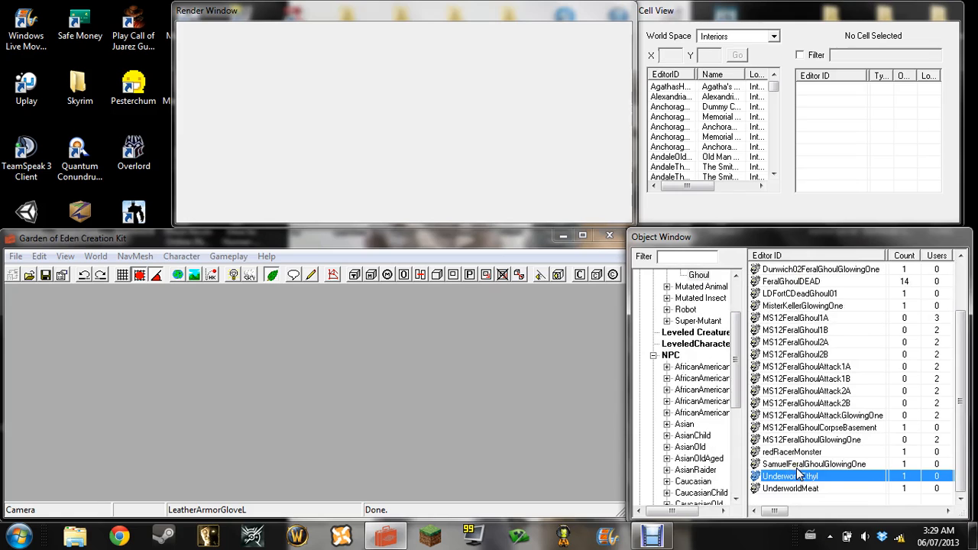
{"action": "left_click", "coordinate": [796, 465]}
{"action": "left_click", "coordinate": [794, 453]}
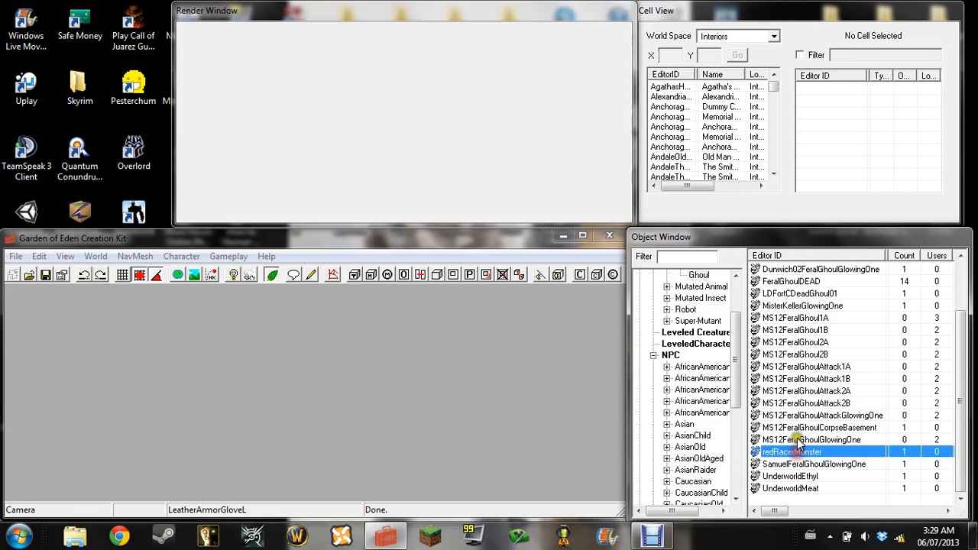
{"action": "scroll", "coordinate": [836, 344], "scroll_direction": "up", "scroll_amount": 2}
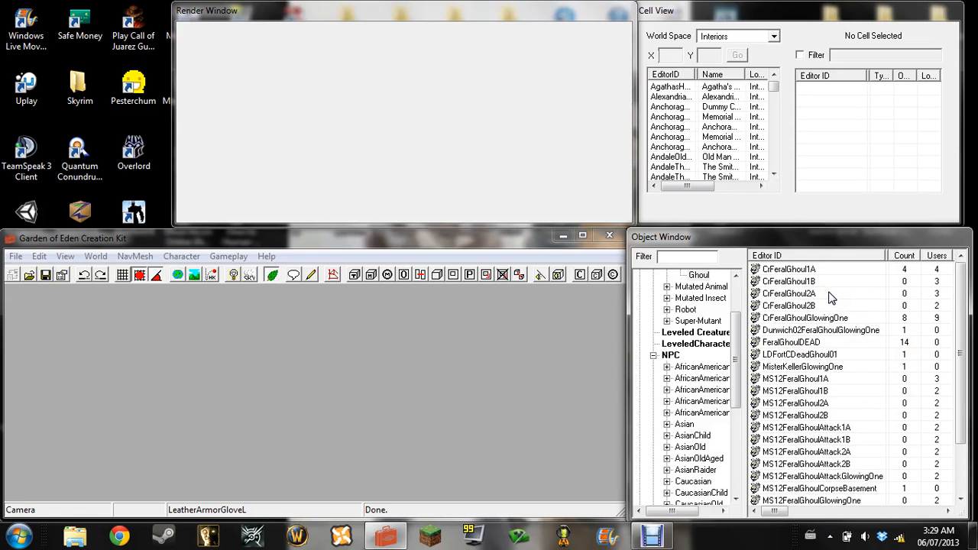
{"action": "left_click", "coordinate": [808, 271]}
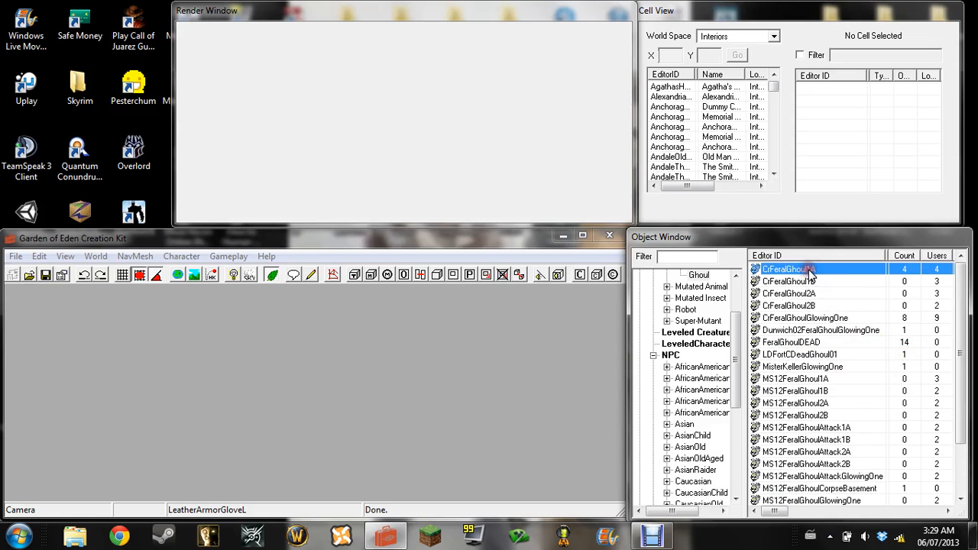
{"action": "double_click", "coordinate": [809, 271]}
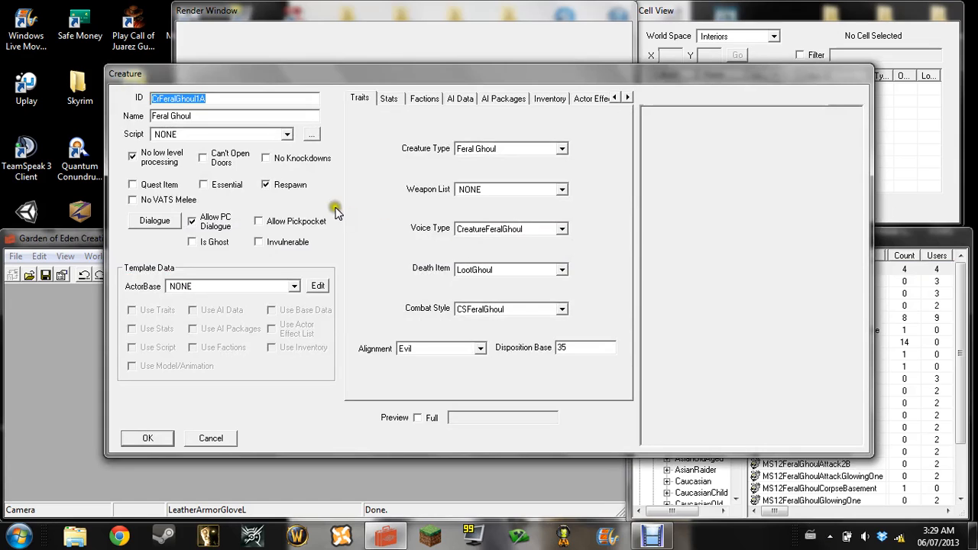
Replace the creature's ID with 000Geoffry
{"action": "left_click_drag", "start_coordinate": [262, 99], "coordinate": [120, 118]}
{"action": "key", "text": "BackSpace"}
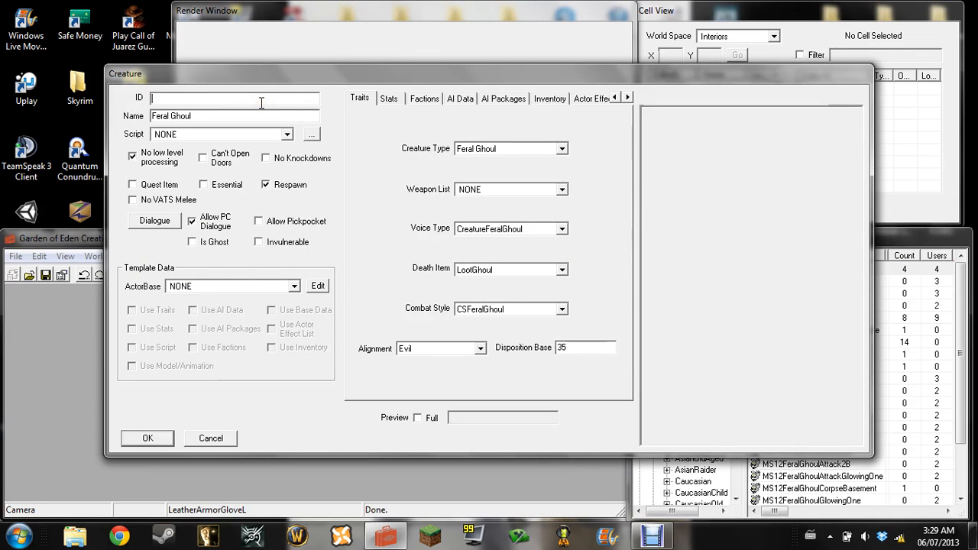
{"action": "type", "text": "000"}
{"action": "left_click", "coordinate": [910, 239]}
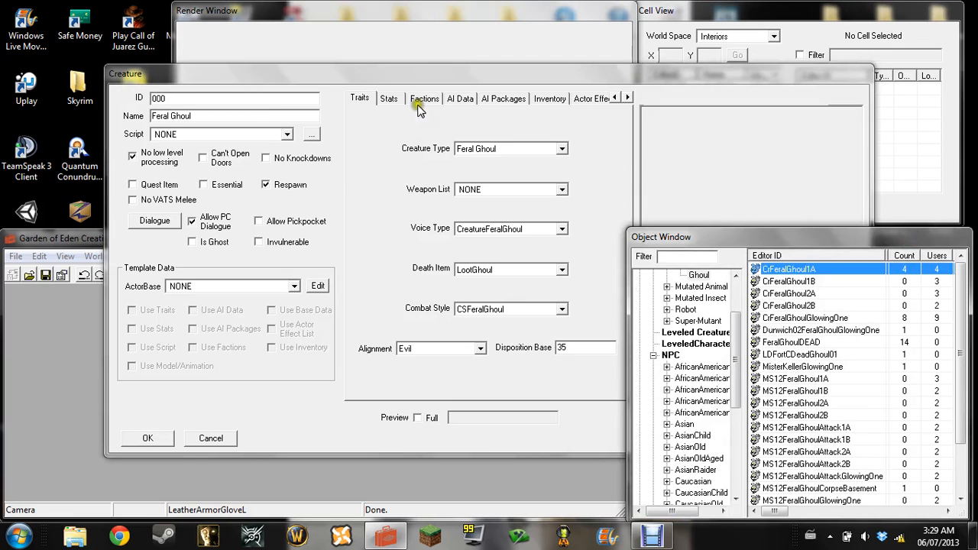
{"action": "left_click", "coordinate": [444, 73]}
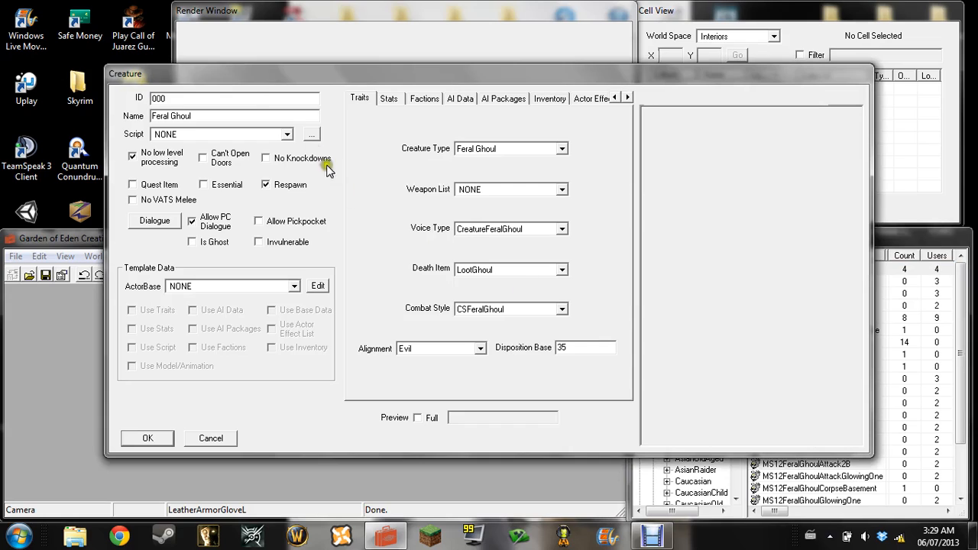
{"action": "left_click", "coordinate": [249, 95]}
{"action": "type", "text": "Geoffry"}
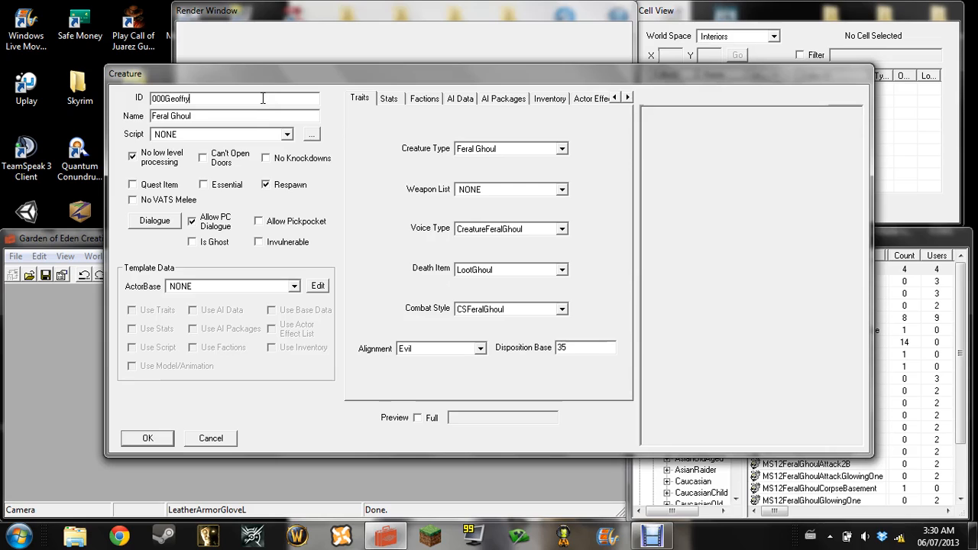
Change the creature's name to "Geoffry ballsholder"
{"action": "left_click_drag", "start_coordinate": [259, 116], "coordinate": [1, 139]}
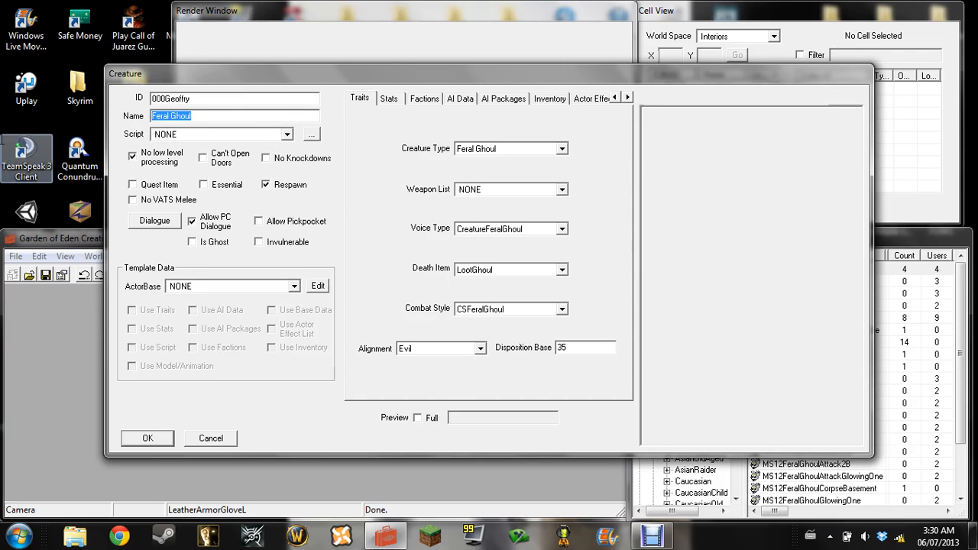
{"action": "type", "text": "Geoffry ba"}
{"action": "key", "text": "BackSpace"}
{"action": "key", "text": "BackSpace"}
{"action": "type", "text": "balls"}
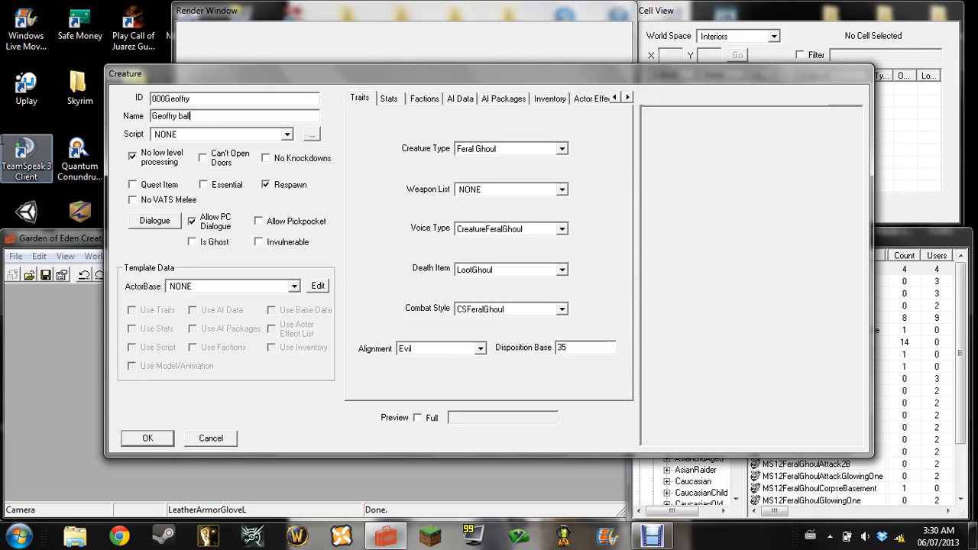
{"action": "type", "text": "holder"}
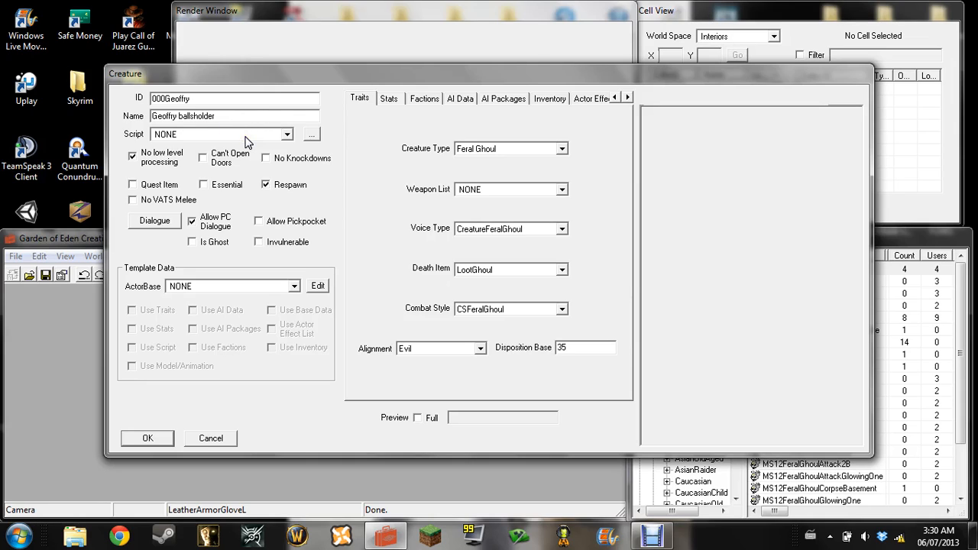
Leave the script at NONE, disable Respawn and Allow PC Dialogue, and enable Essential and Invulnerable for the creature
{"action": "left_click", "coordinate": [283, 138]}
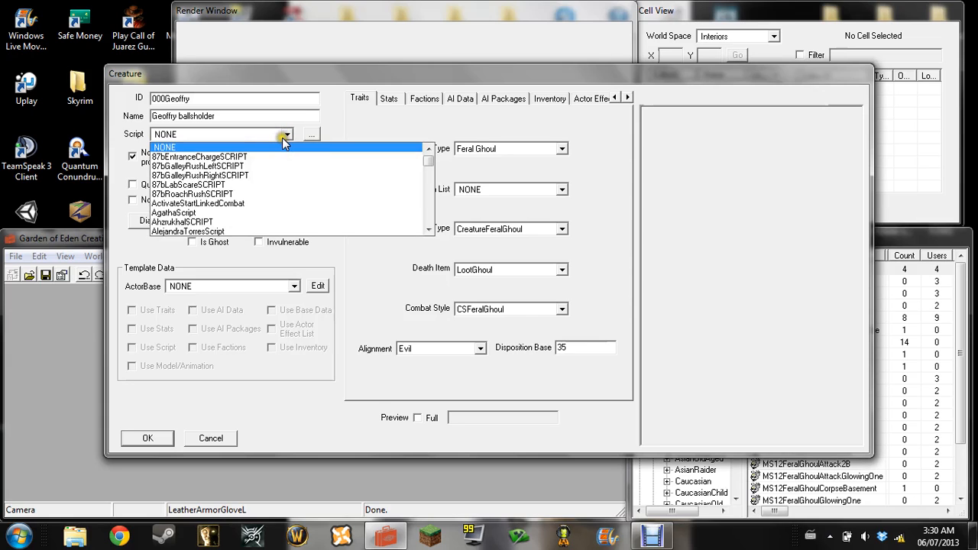
{"action": "left_click", "coordinate": [282, 138]}
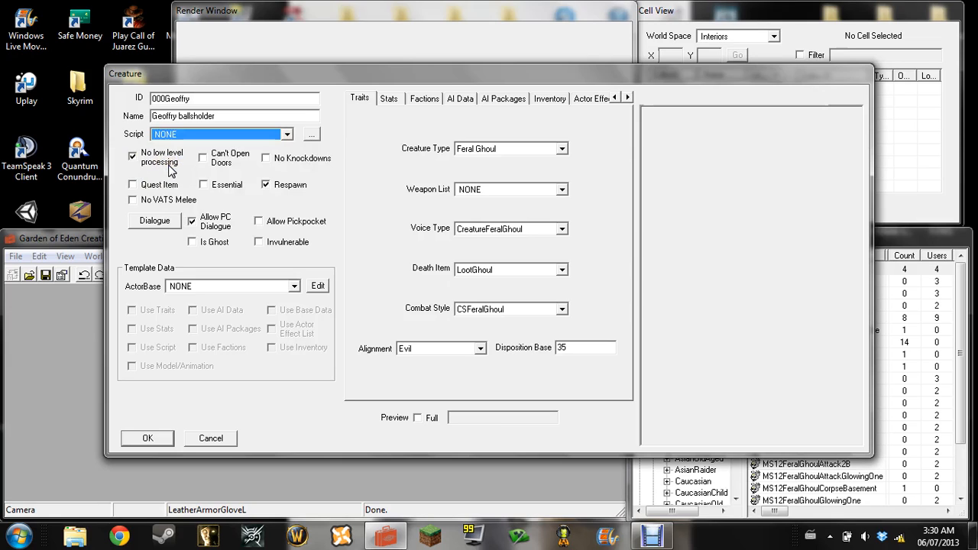
{"action": "left_click", "coordinate": [265, 185]}
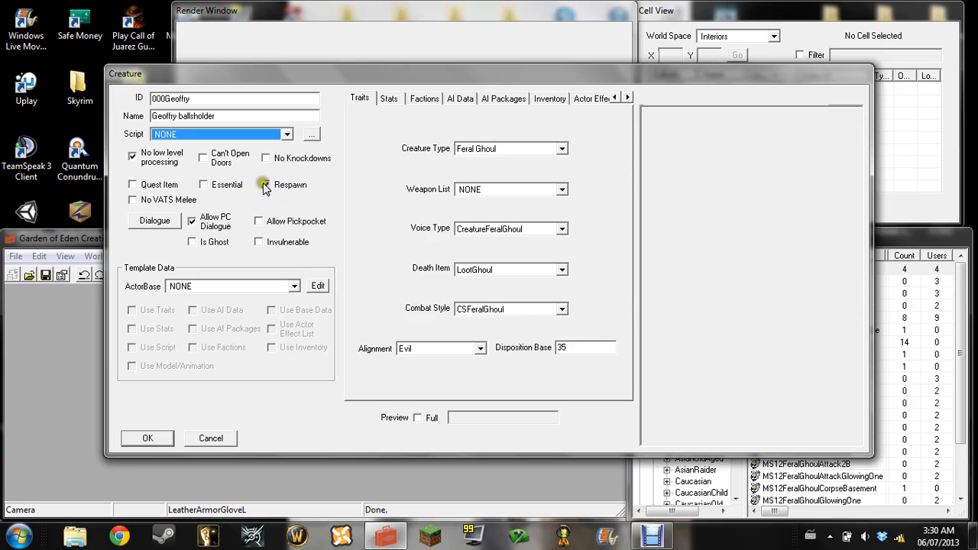
{"action": "left_click", "coordinate": [264, 185]}
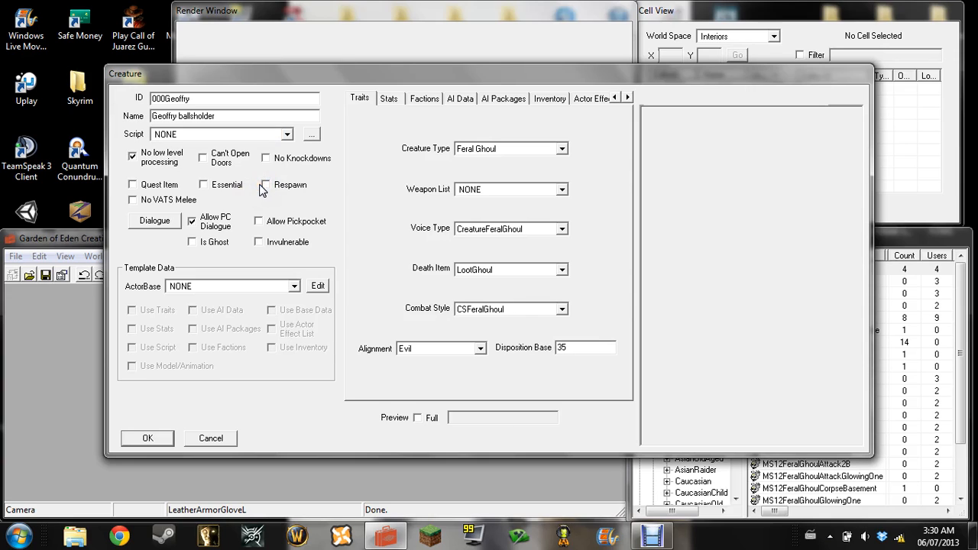
{"action": "left_click", "coordinate": [203, 185]}
{"action": "left_click", "coordinate": [196, 221]}
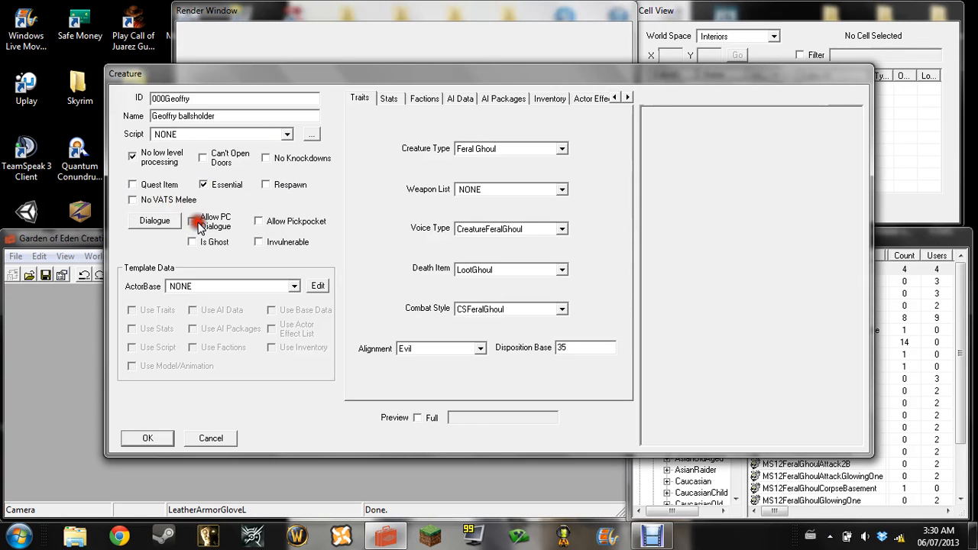
{"action": "left_click", "coordinate": [259, 242]}
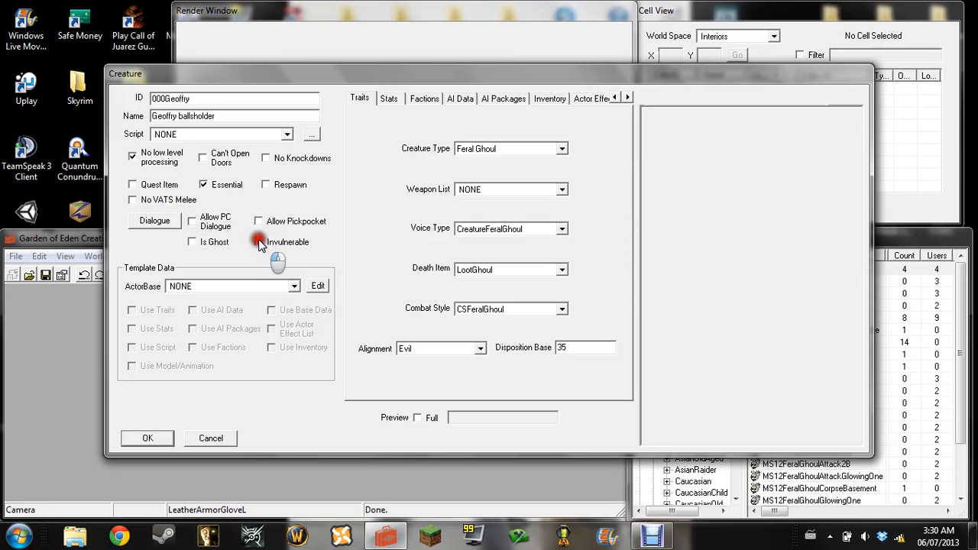
Review the available ActorBase, Creature Type, Weapon List and Alignment options without changing them, dismissing the Windows color scheme prompt
{"action": "left_click", "coordinate": [295, 286]}
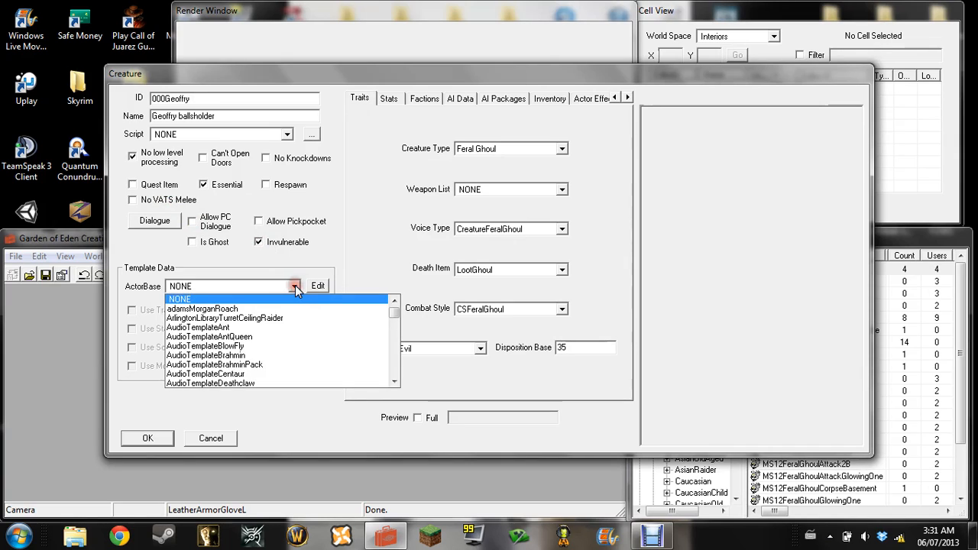
{"action": "left_click", "coordinate": [295, 286]}
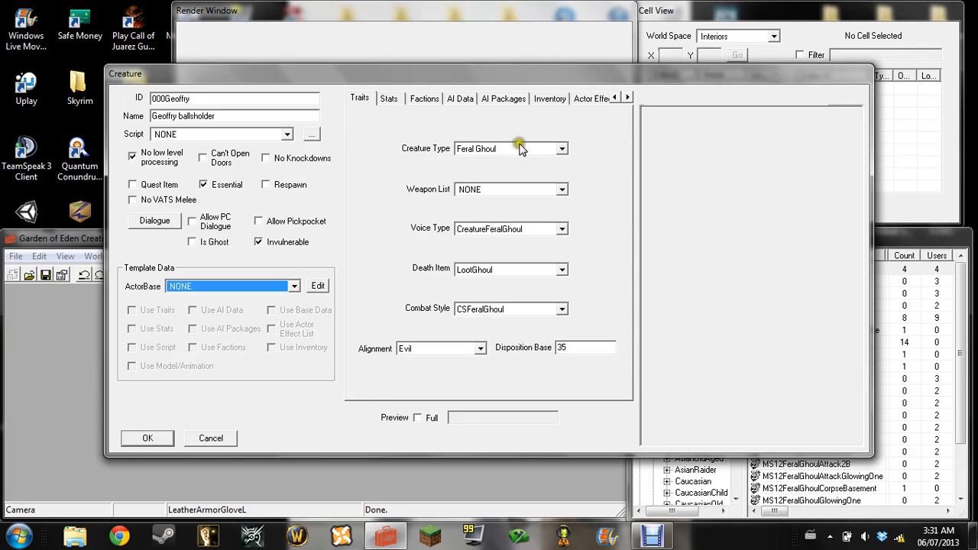
{"action": "left_click", "coordinate": [562, 149]}
{"action": "left_click", "coordinate": [562, 149]}
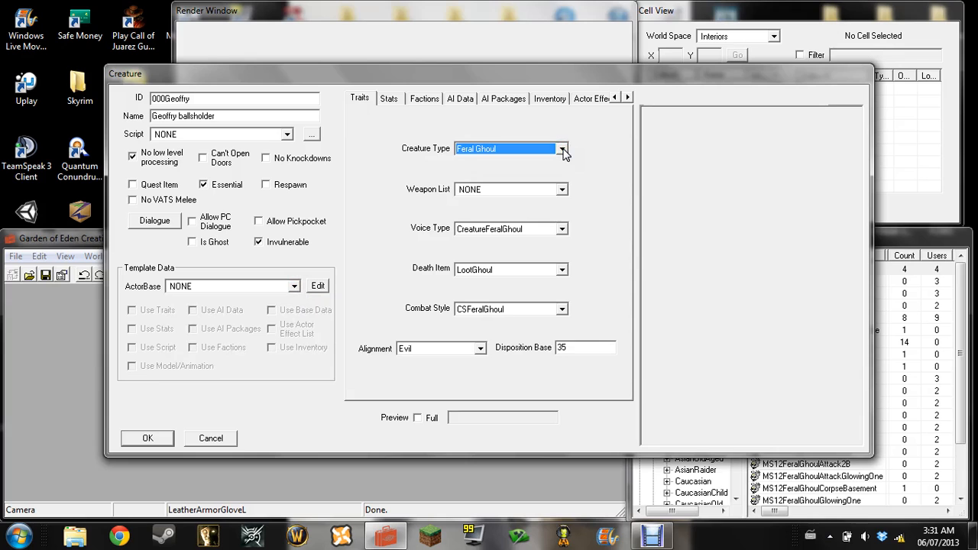
{"action": "left_click", "coordinate": [563, 190]}
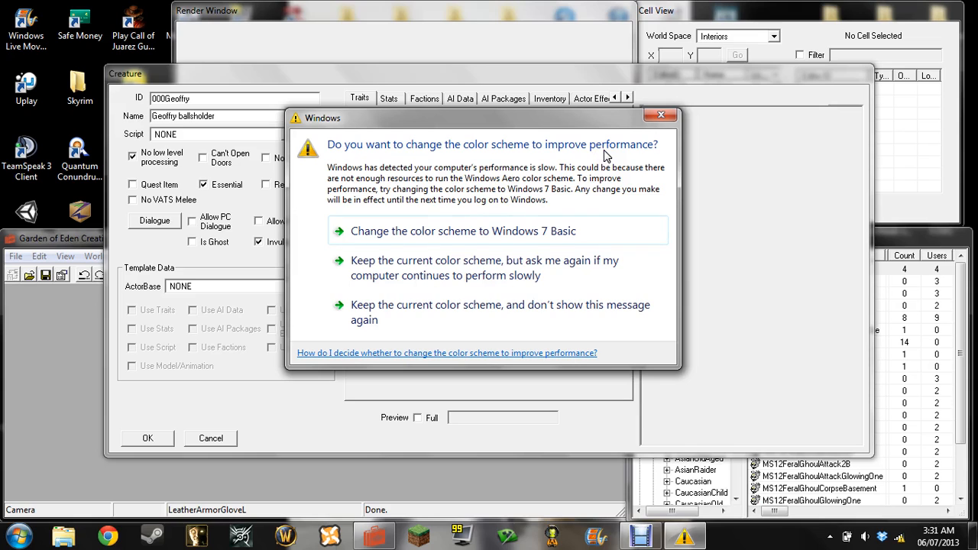
{"action": "left_click", "coordinate": [660, 115]}
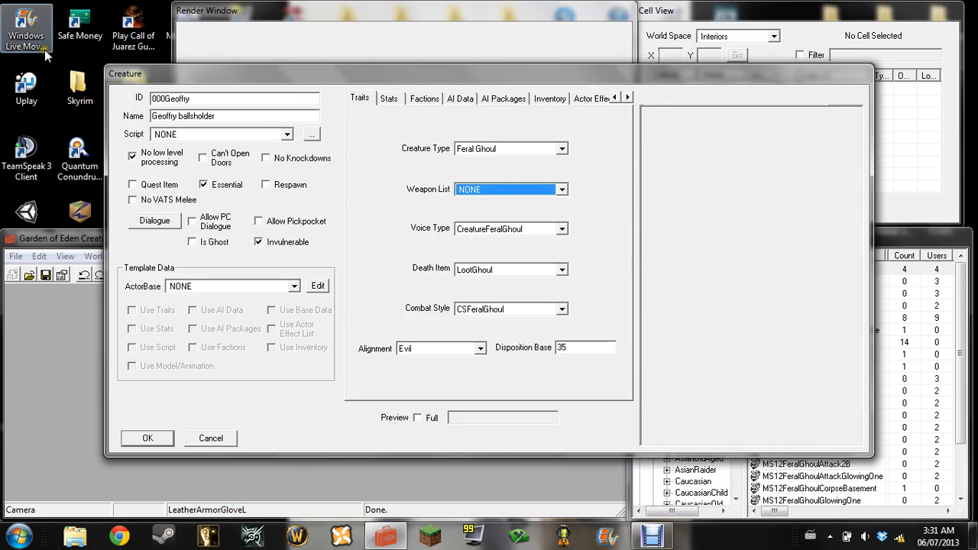
{"action": "left_click", "coordinate": [479, 350]}
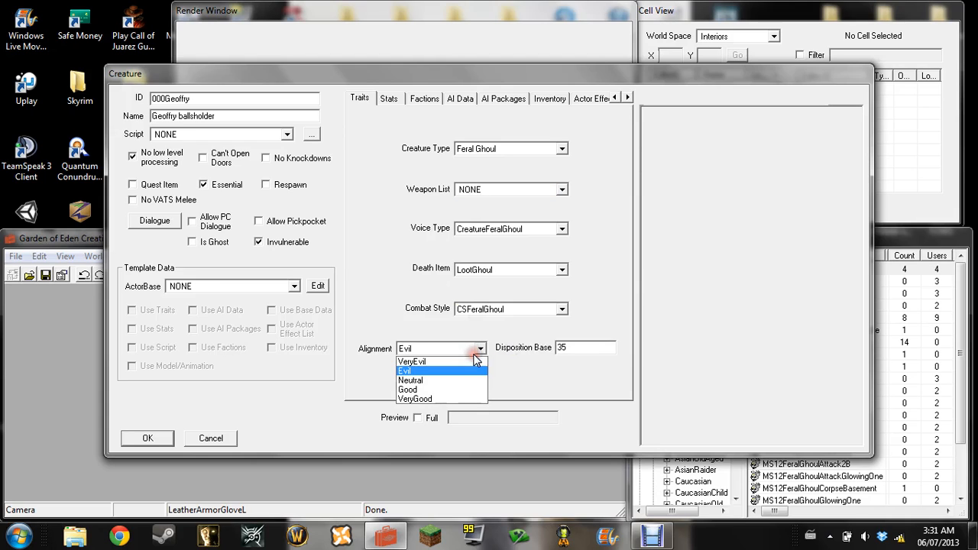
{"action": "left_click", "coordinate": [462, 409]}
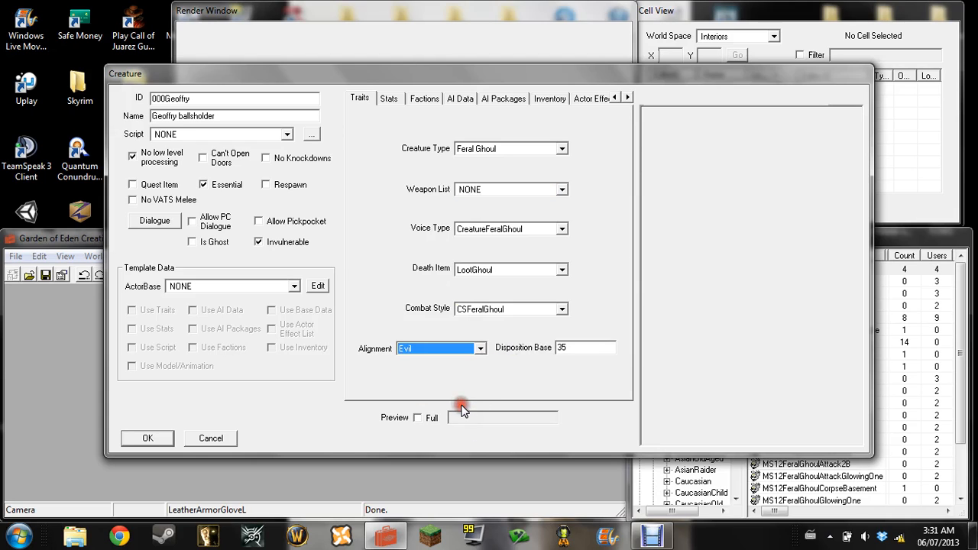
Enable the full preview of the creature and view the ghoul model from several angles
{"action": "left_click", "coordinate": [417, 417]}
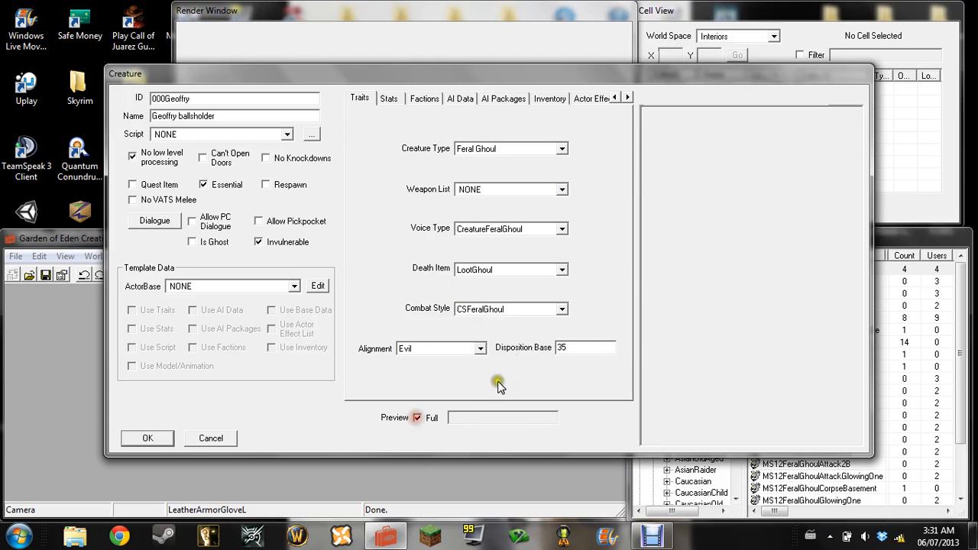
{"action": "left_click_drag", "start_coordinate": [778, 260], "coordinate": [525, 265]}
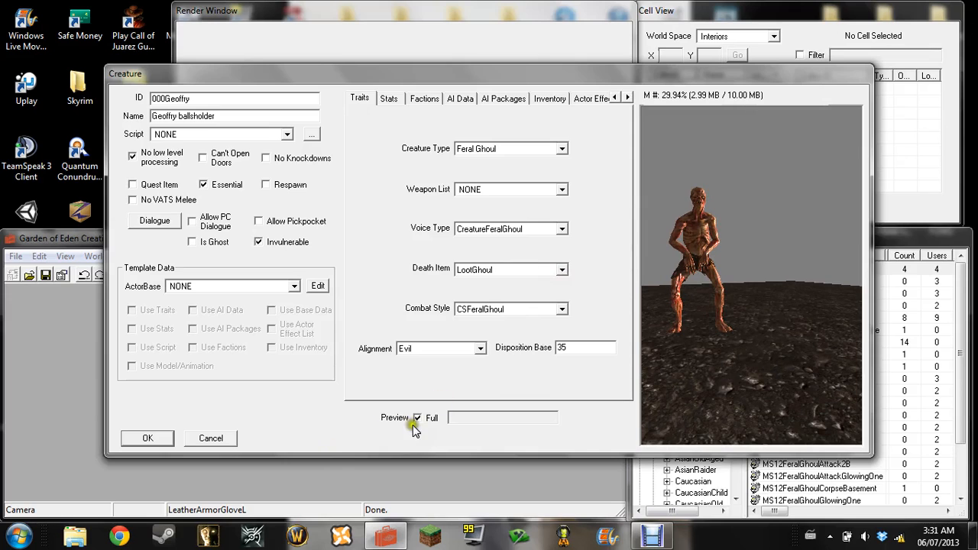
{"action": "scroll", "coordinate": [714, 262], "scroll_direction": "up", "scroll_amount": 2}
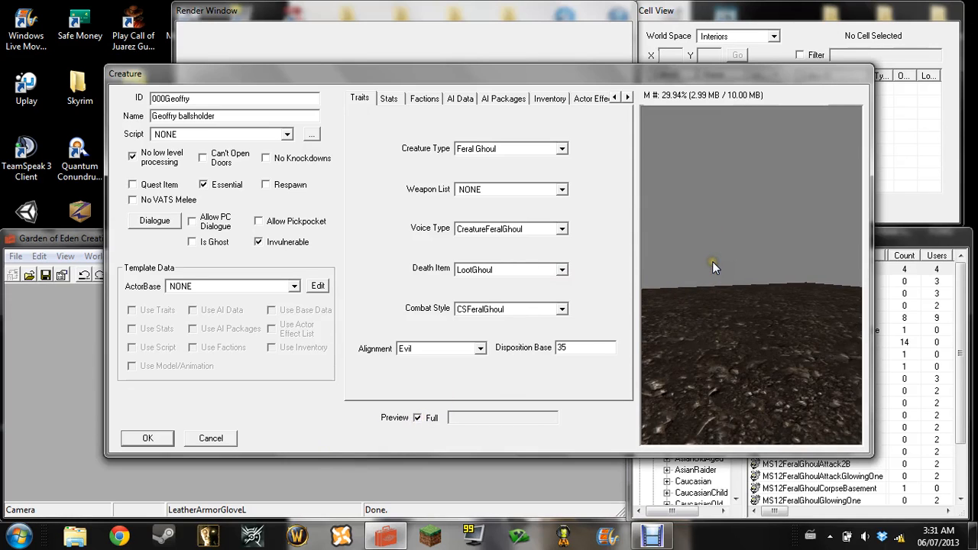
{"action": "scroll", "coordinate": [713, 261], "scroll_direction": "down", "scroll_amount": 2}
{"action": "left_click_drag", "start_coordinate": [694, 258], "coordinate": [94, 290]}
{"action": "left_click_drag", "start_coordinate": [699, 175], "coordinate": [689, 188]}
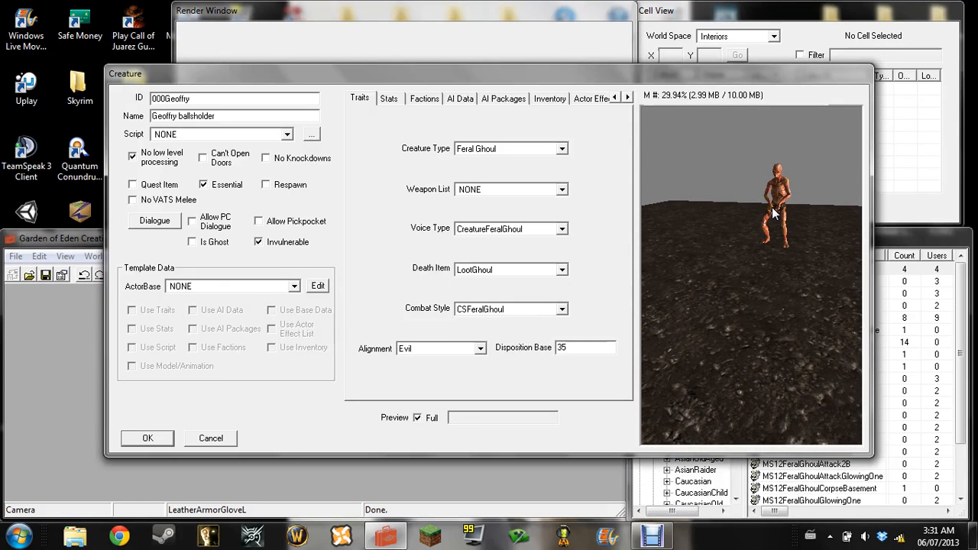
{"action": "mouse_move", "coordinate": [771, 207]}
{"action": "left_mouse_down"}
{"action": "mouse_move", "coordinate": [754, 242]}
{"action": "mouse_move", "coordinate": [772, 196]}
{"action": "mouse_move", "coordinate": [760, 183]}
{"action": "mouse_move", "coordinate": [725, 245]}
{"action": "mouse_move", "coordinate": [775, 231]}
{"action": "mouse_move", "coordinate": [767, 206]}
{"action": "left_mouse_up"}
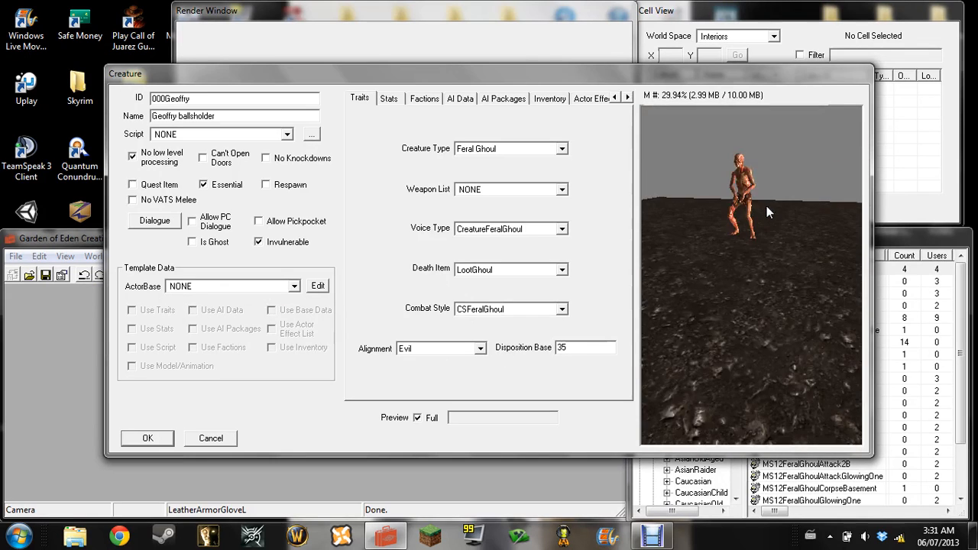
Inspect the previewed ghoul at different zoom distances, and check the Preview Movement preferences without changing them
{"action": "scroll", "coordinate": [767, 206], "scroll_direction": "down", "scroll_amount": 1}
{"action": "scroll", "coordinate": [766, 206], "scroll_direction": "up", "scroll_amount": 1}
{"action": "scroll", "coordinate": [766, 206], "scroll_direction": "down", "scroll_amount": 1}
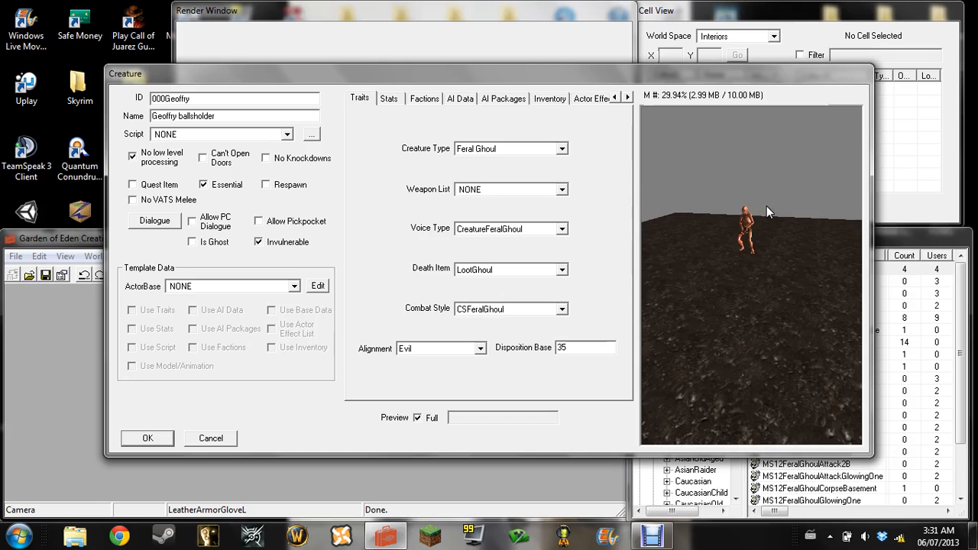
{"action": "scroll", "coordinate": [757, 203], "scroll_direction": "down", "scroll_amount": 3}
{"action": "scroll", "coordinate": [757, 203], "scroll_direction": "up", "scroll_amount": 7}
{"action": "scroll", "coordinate": [757, 202], "scroll_direction": "down", "scroll_amount": 4}
{"action": "scroll", "coordinate": [765, 221], "scroll_direction": "down", "scroll_amount": 3}
{"action": "scroll", "coordinate": [777, 251], "scroll_direction": "up", "scroll_amount": 6}
{"action": "scroll", "coordinate": [781, 258], "scroll_direction": "down", "scroll_amount": 3}
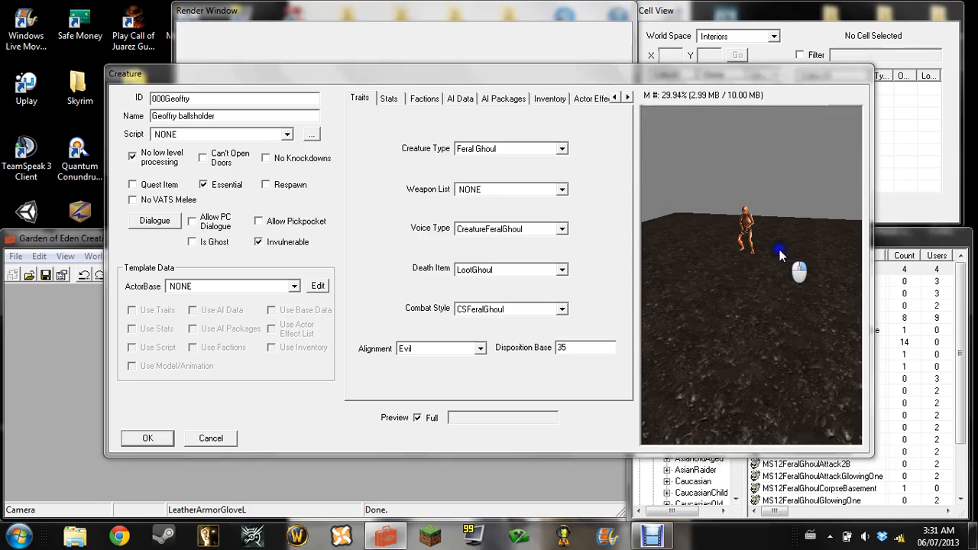
{"action": "right_click", "coordinate": [778, 252]}
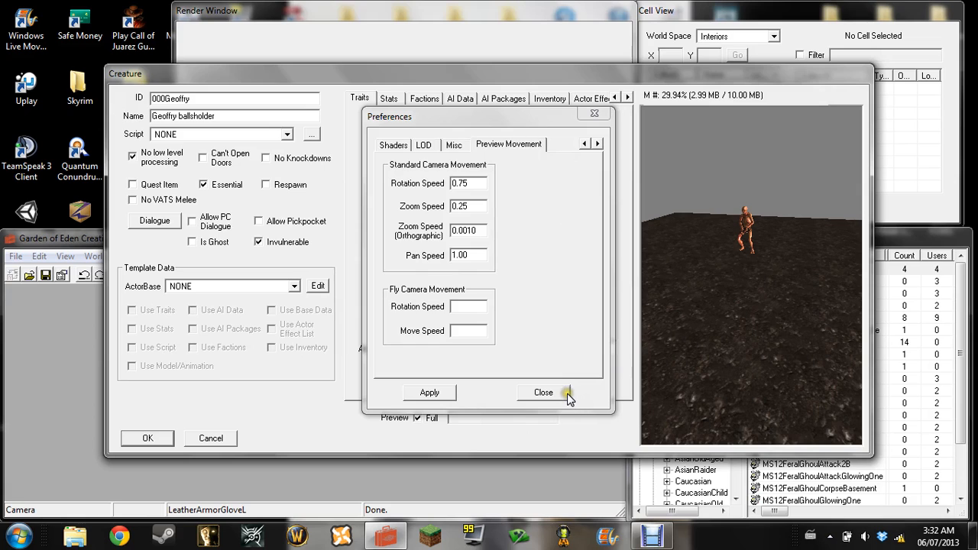
{"action": "left_click", "coordinate": [543, 393]}
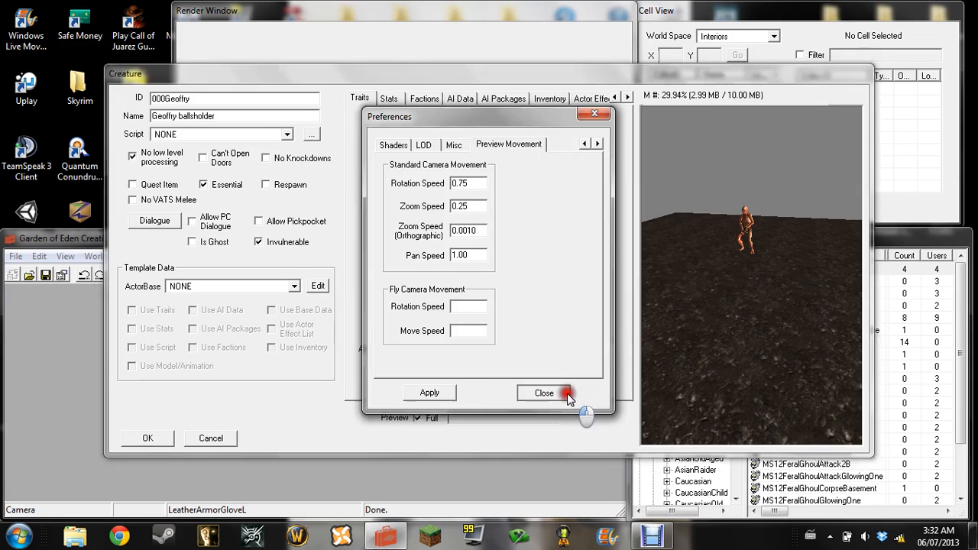
Enable PC Level Mult in the creature's leveling data
{"action": "left_click_drag", "start_coordinate": [783, 308], "coordinate": [726, 317]}
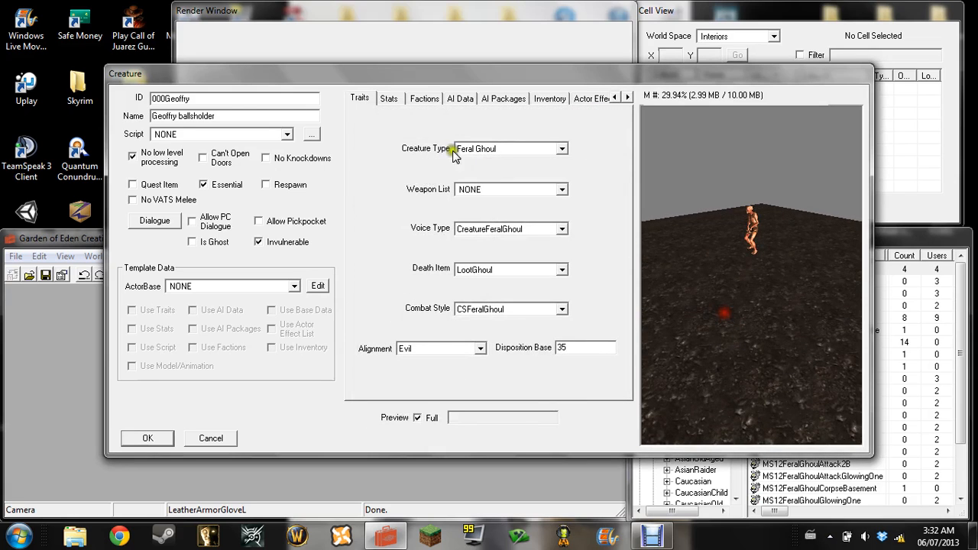
{"action": "left_click", "coordinate": [390, 100]}
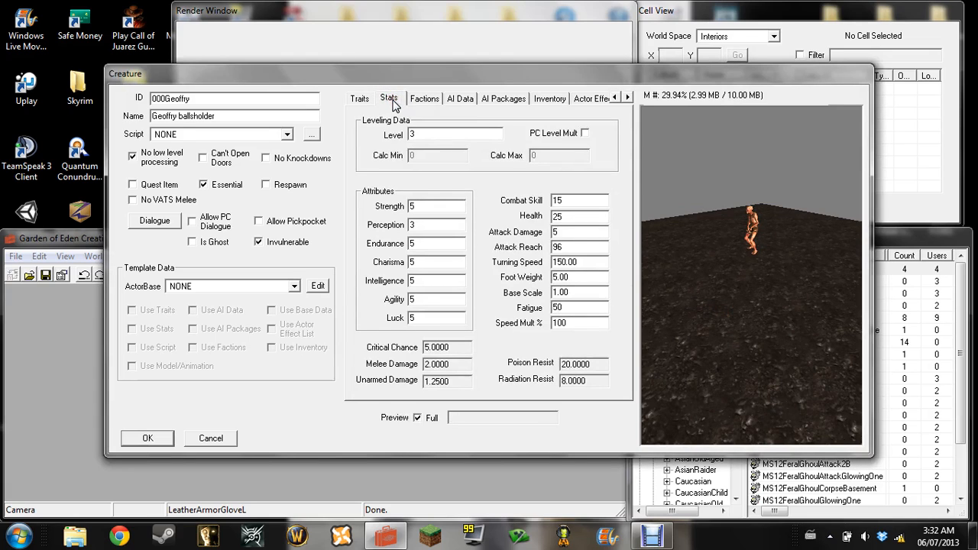
{"action": "left_click", "coordinate": [585, 133]}
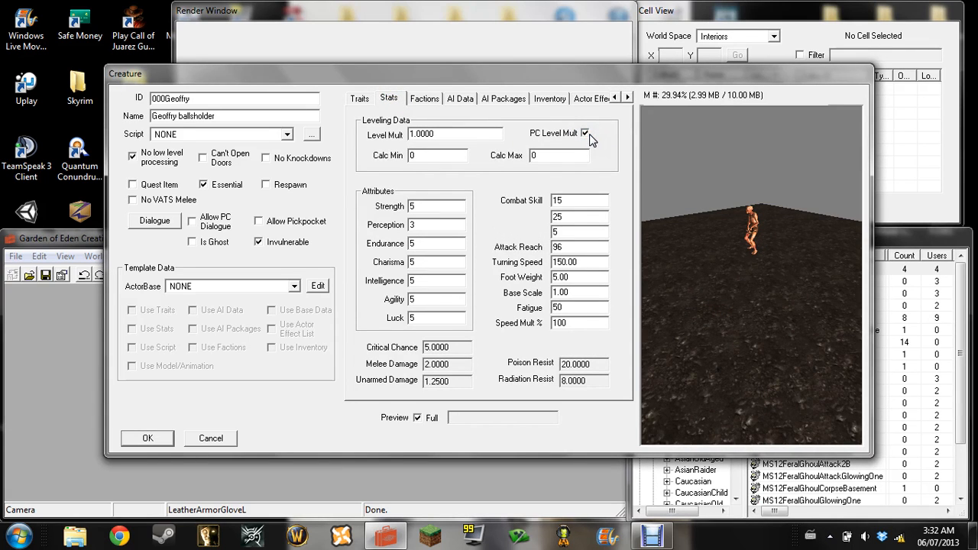
{"action": "left_click", "coordinate": [462, 409]}
{"action": "left_click", "coordinate": [450, 426]}
Remove FeralGhoulFaction from the creature's factions
{"action": "left_click", "coordinate": [429, 100]}
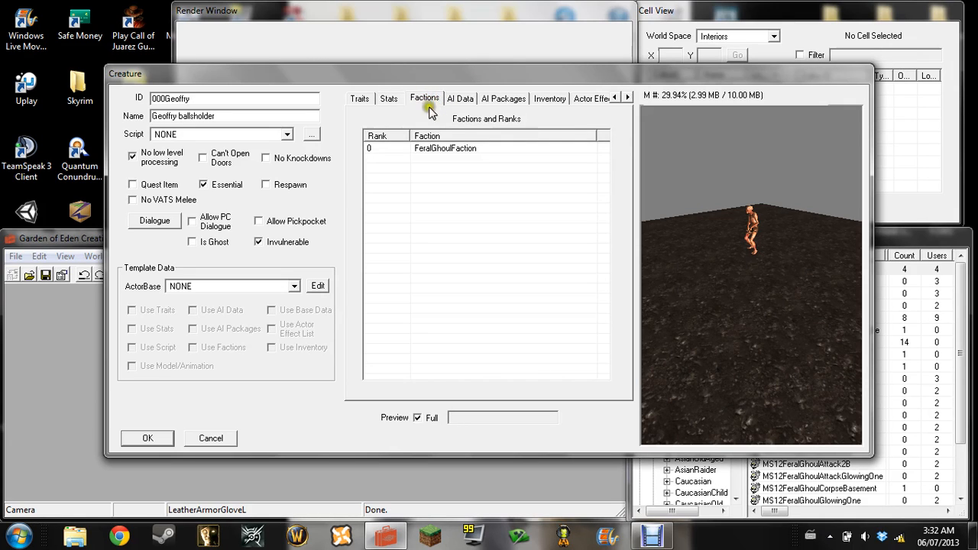
{"action": "left_click", "coordinate": [428, 149]}
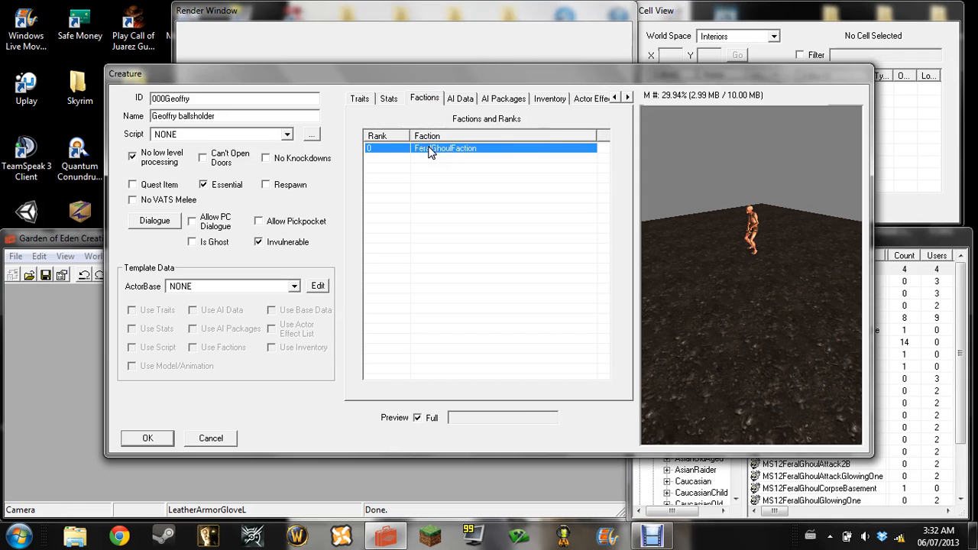
{"action": "right_click", "coordinate": [428, 150]}
{"action": "left_click", "coordinate": [456, 192]}
{"action": "left_click", "coordinate": [373, 153]}
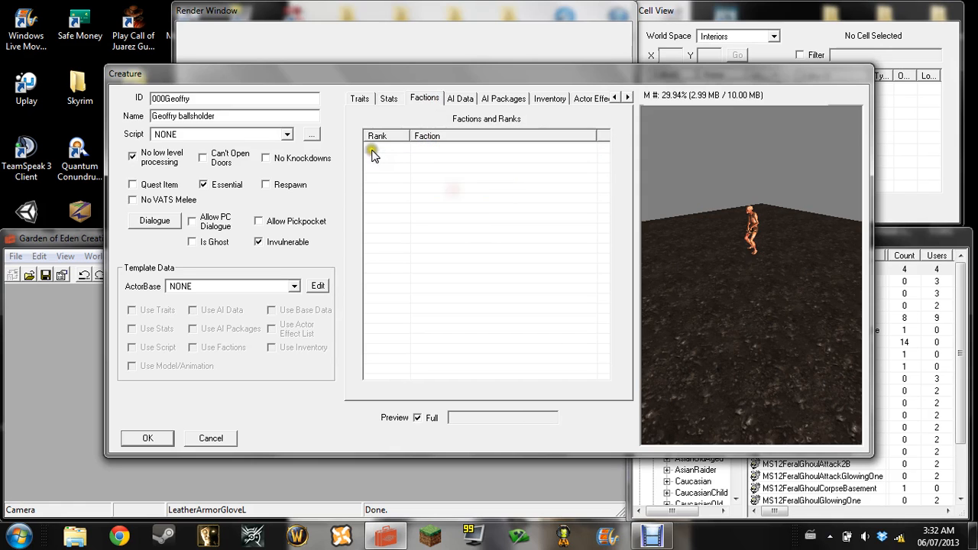
Add PlayerFaction to the creature's list of factions and ranks
{"action": "right_click", "coordinate": [385, 151]}
{"action": "left_click", "coordinate": [399, 160]}
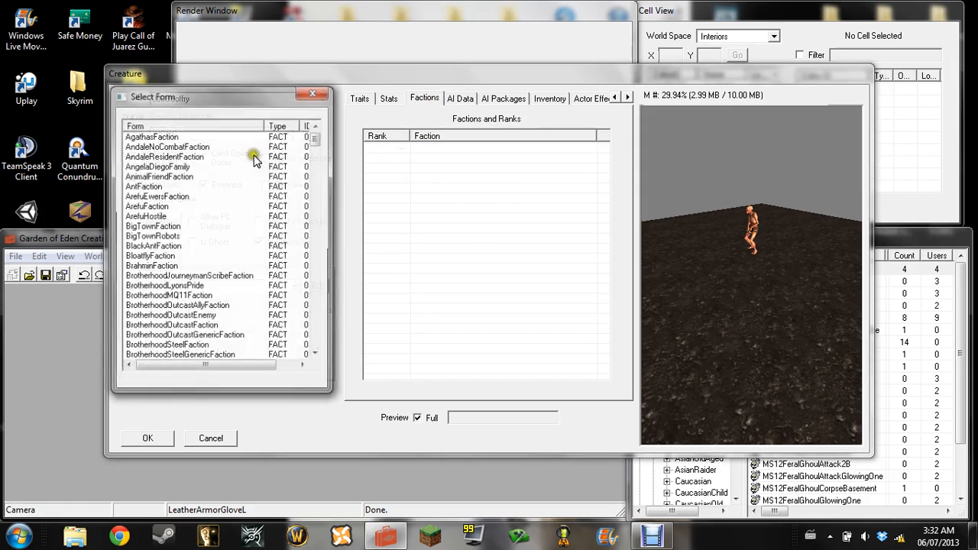
{"action": "left_click", "coordinate": [142, 206]}
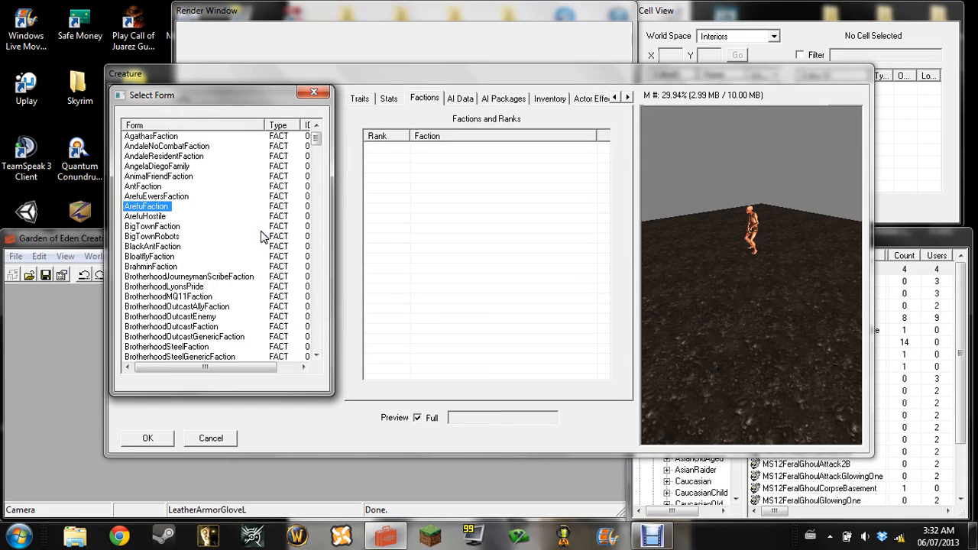
{"action": "type", "text": "pl"}
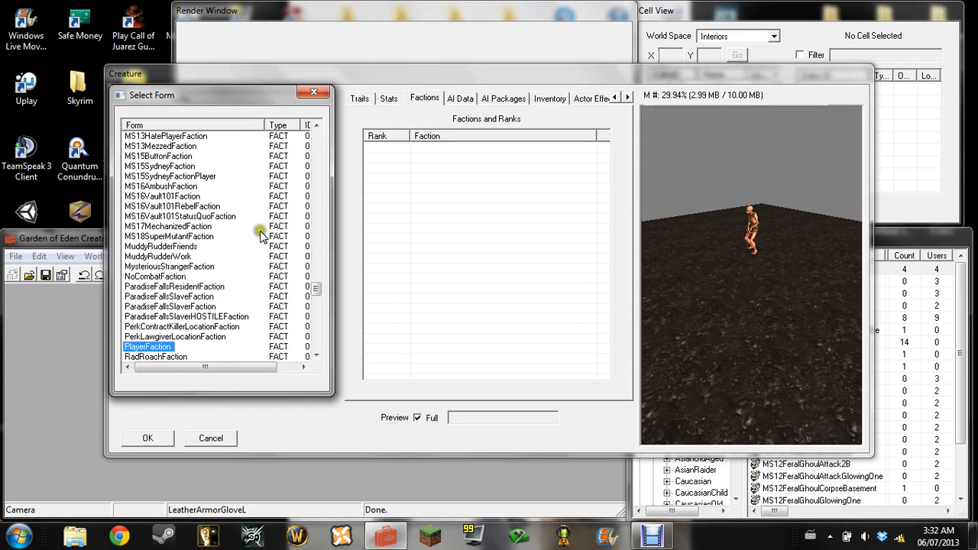
{"action": "left_click", "coordinate": [162, 348]}
{"action": "double_click", "coordinate": [162, 348]}
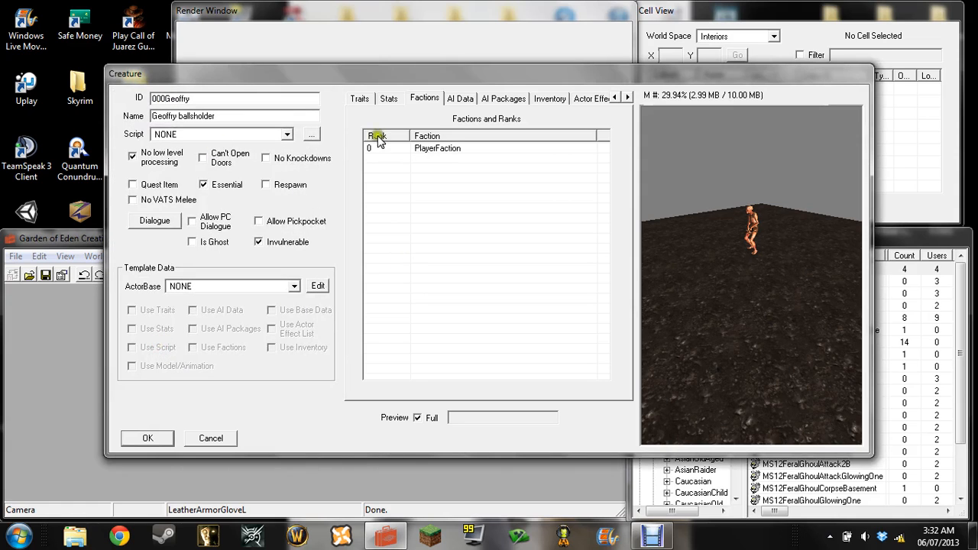
{"action": "left_click", "coordinate": [466, 148]}
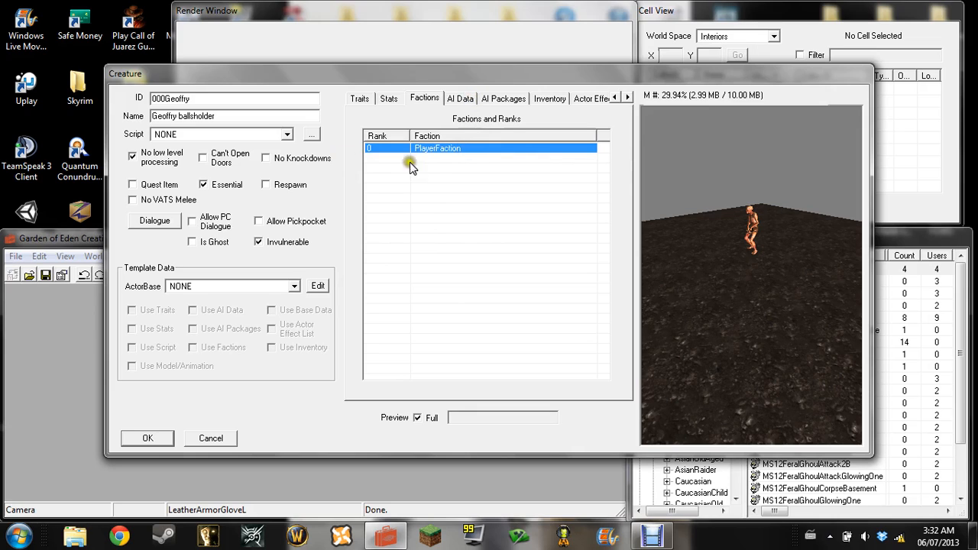
{"action": "left_click", "coordinate": [522, 183]}
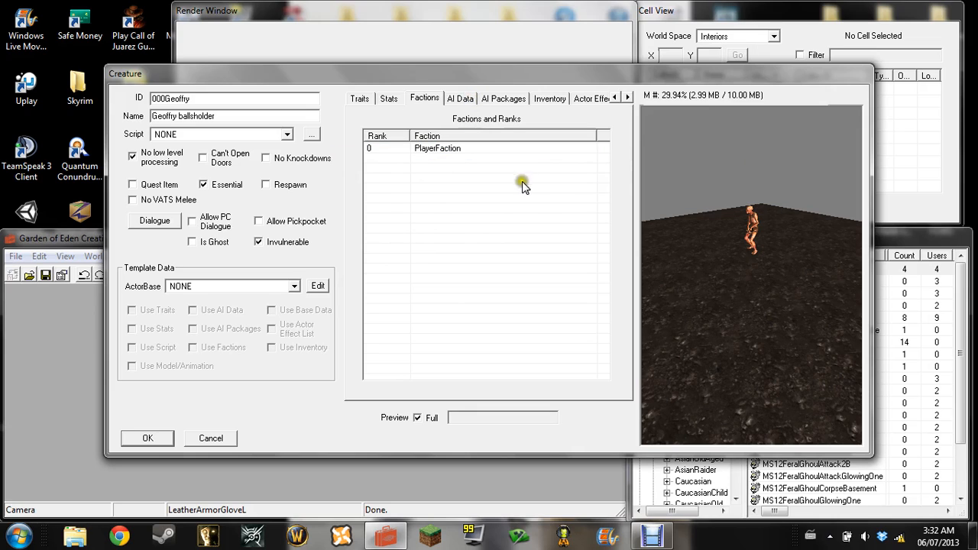
Set the creature's Aggression to Aggressive and its Mood to Pleasant in the AI attributes
{"action": "left_click", "coordinate": [460, 98]}
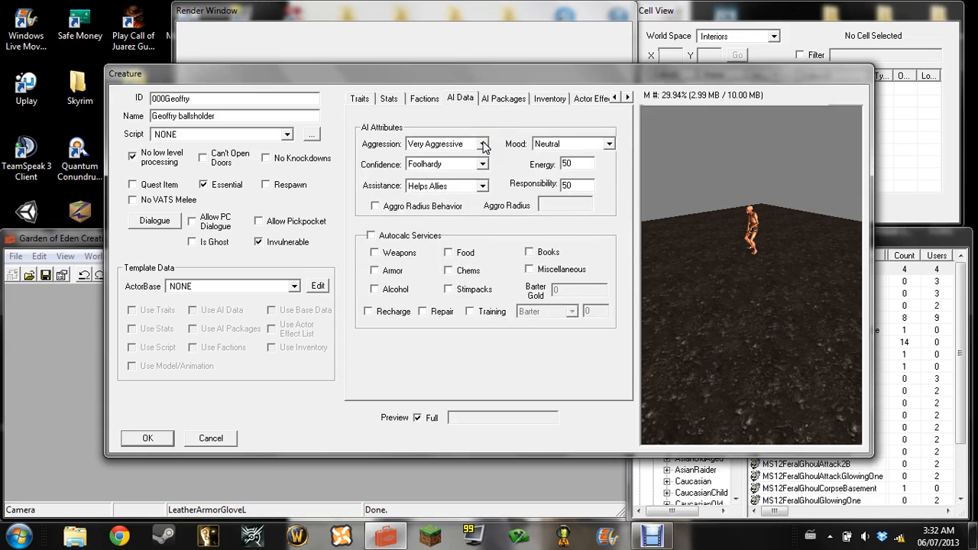
{"action": "left_click", "coordinate": [483, 146]}
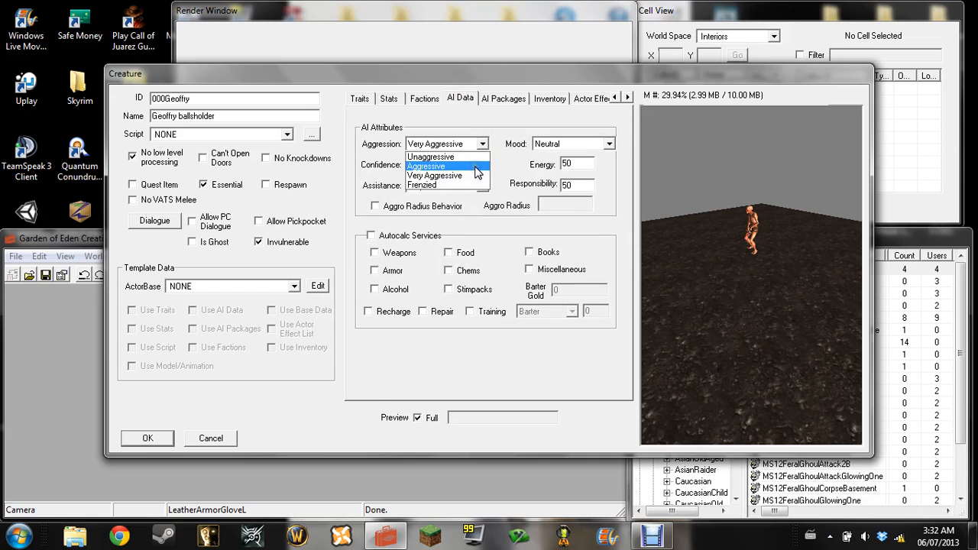
{"action": "left_click", "coordinate": [474, 166]}
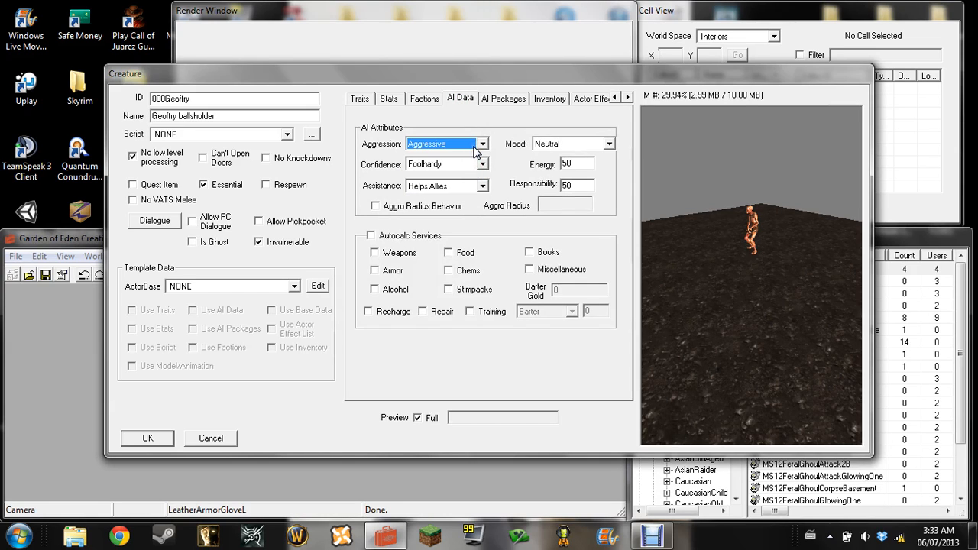
{"action": "left_click", "coordinate": [483, 144]}
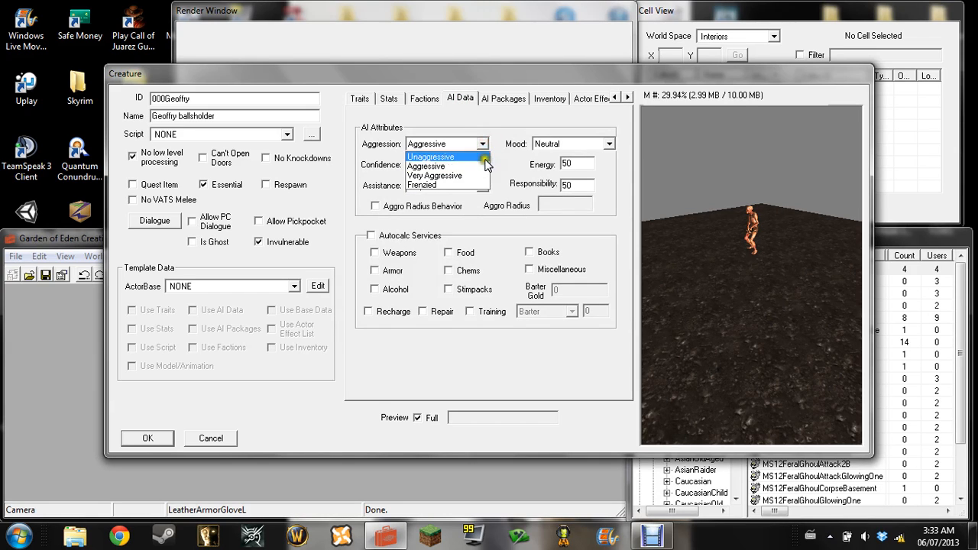
{"action": "left_click", "coordinate": [484, 169]}
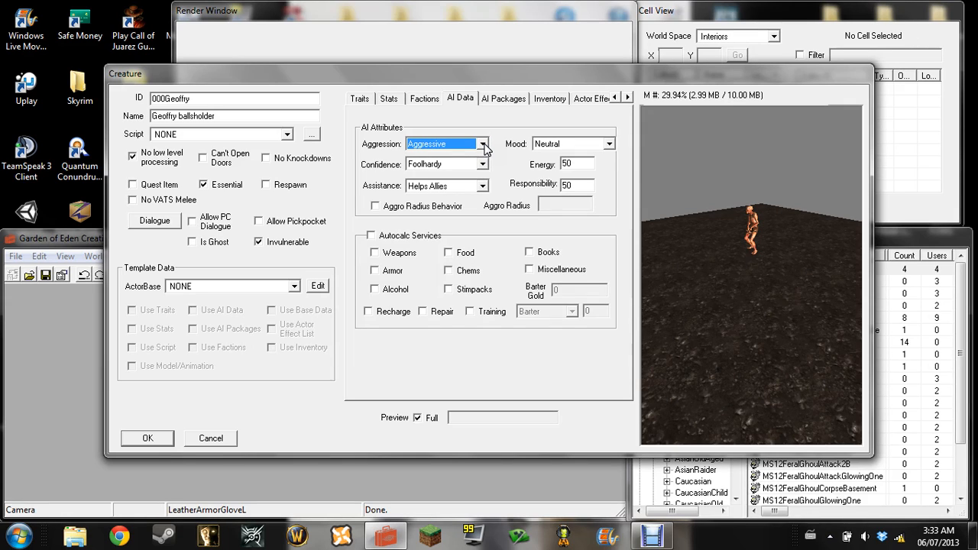
{"action": "left_click", "coordinate": [612, 147]}
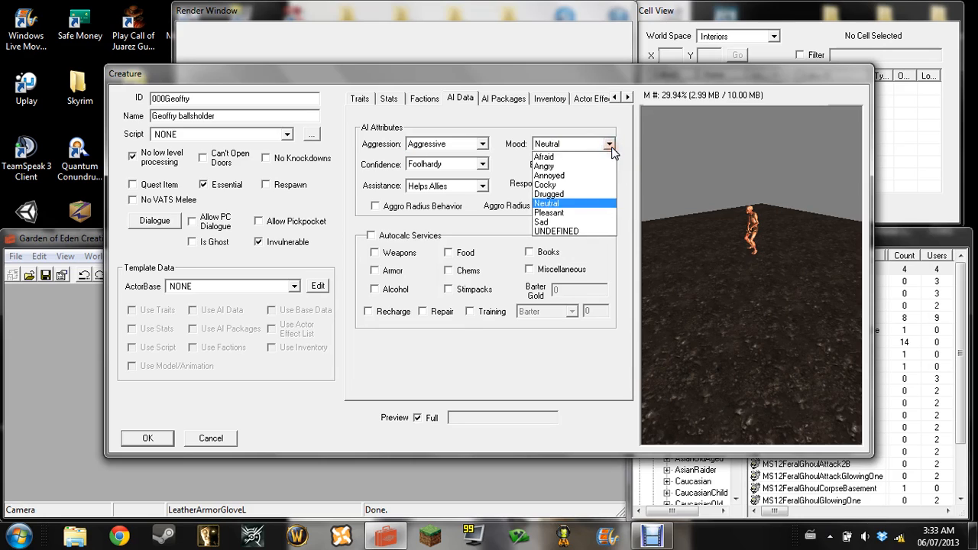
{"action": "left_click", "coordinate": [603, 215]}
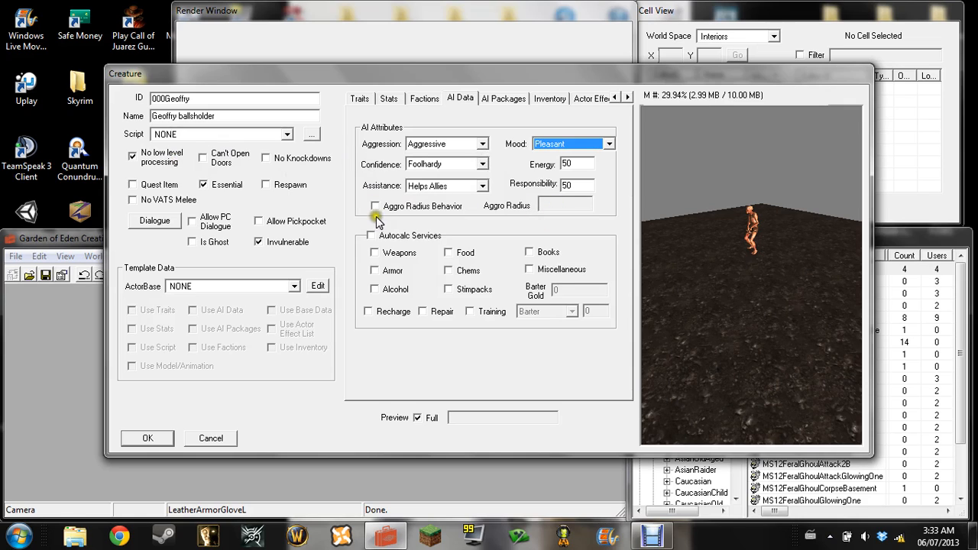
{"action": "left_click", "coordinate": [667, 245]}
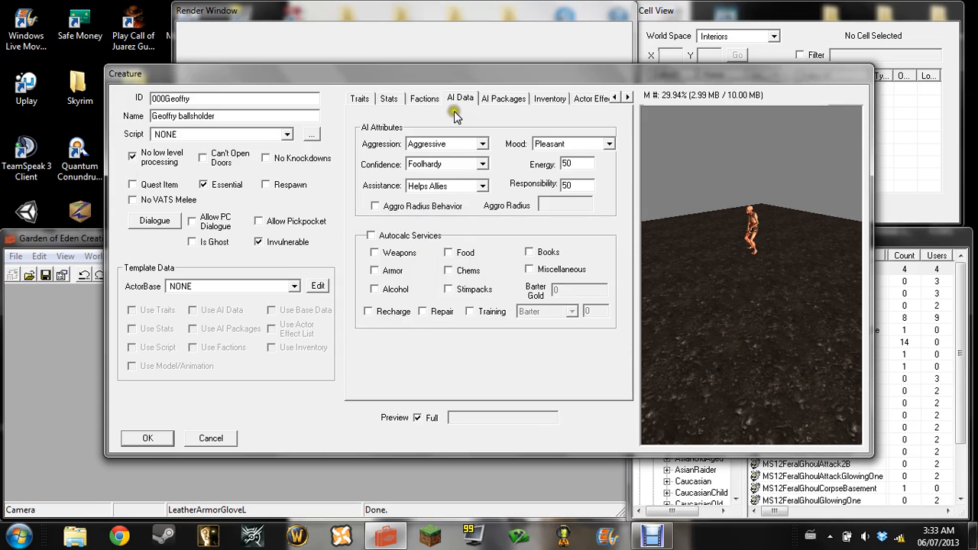
Show the creature's AI package list, keeping the current Windows color scheme and suppressing further prompts about it
{"action": "left_click", "coordinate": [503, 99]}
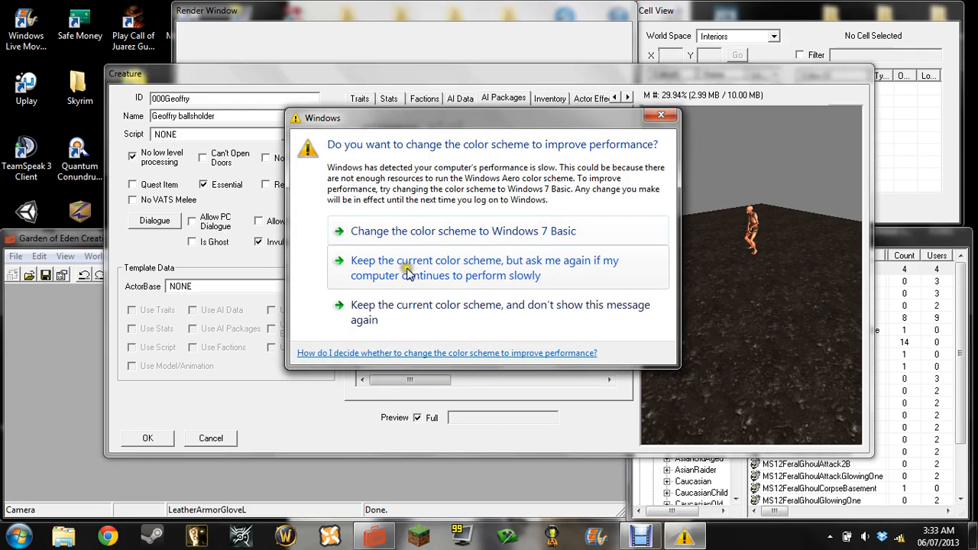
{"action": "left_click", "coordinate": [430, 315]}
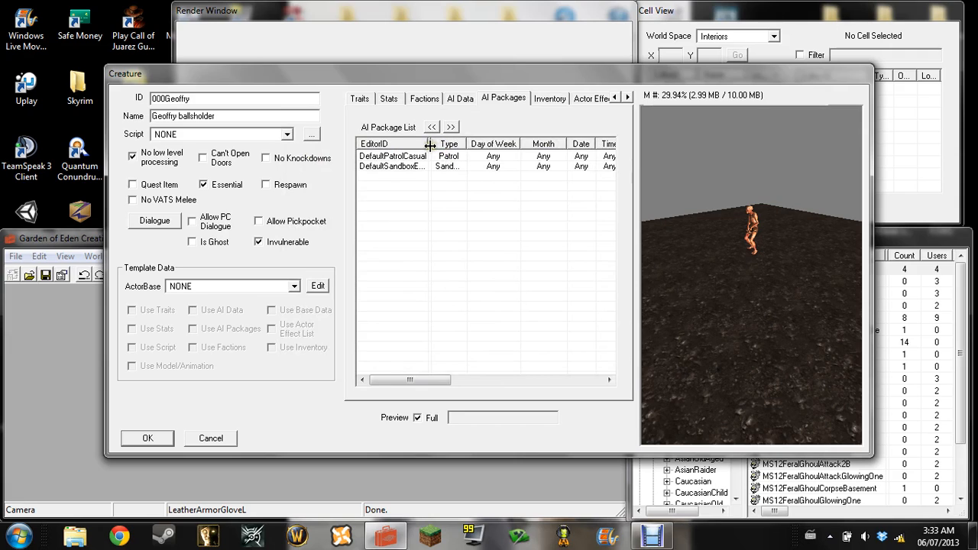
{"action": "mouse_move", "coordinate": [431, 145]}
{"action": "left_mouse_down"}
{"action": "mouse_move", "coordinate": [422, 145]}
{"action": "mouse_move", "coordinate": [443, 146]}
{"action": "mouse_move", "coordinate": [429, 145]}
{"action": "left_mouse_up"}
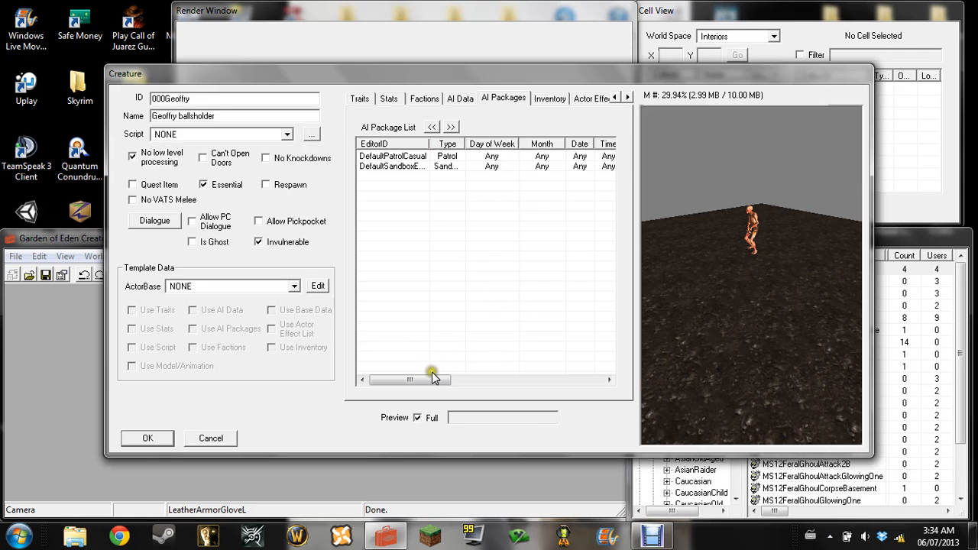
{"action": "left_click_drag", "start_coordinate": [436, 379], "coordinate": [356, 364]}
Delete the default sandbox package and DefaultPatrolCasual from the creature's AI package list
{"action": "left_click", "coordinate": [450, 214]}
{"action": "left_click", "coordinate": [419, 87]}
{"action": "left_click", "coordinate": [480, 186]}
{"action": "left_click", "coordinate": [472, 169]}
{"action": "left_click", "coordinate": [442, 168]}
{"action": "left_click", "coordinate": [443, 167]}
{"action": "right_click", "coordinate": [443, 176]}
{"action": "left_click", "coordinate": [467, 225]}
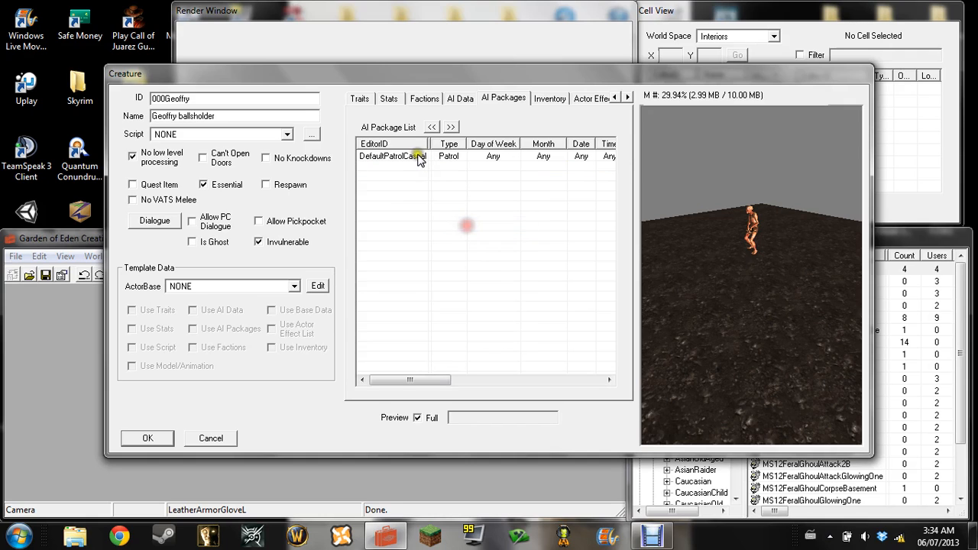
{"action": "left_click", "coordinate": [419, 156]}
{"action": "right_click", "coordinate": [438, 156]}
{"action": "left_click", "coordinate": [462, 211]}
Create a new AI package with the ID 000Cupballs and the package type Follow
{"action": "right_click", "coordinate": [440, 195]}
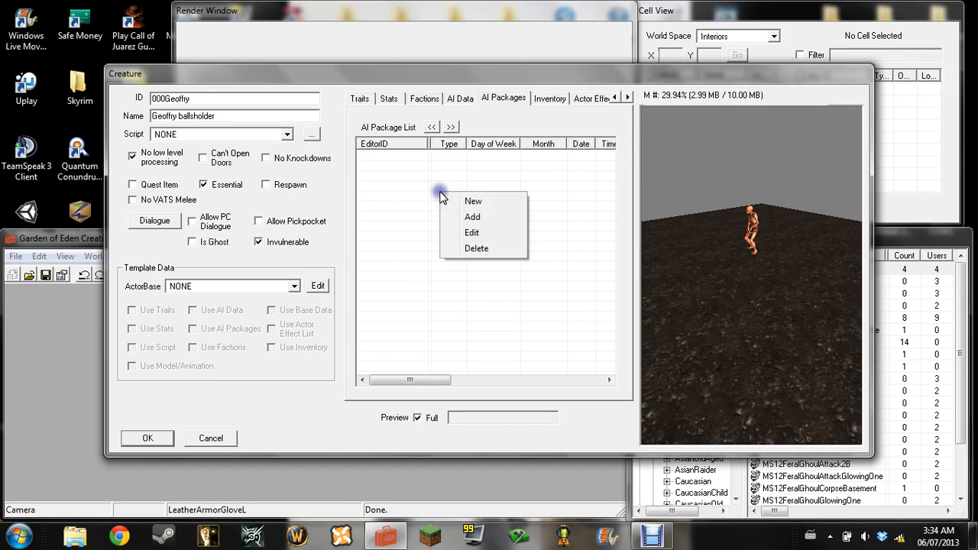
{"action": "left_click", "coordinate": [451, 201]}
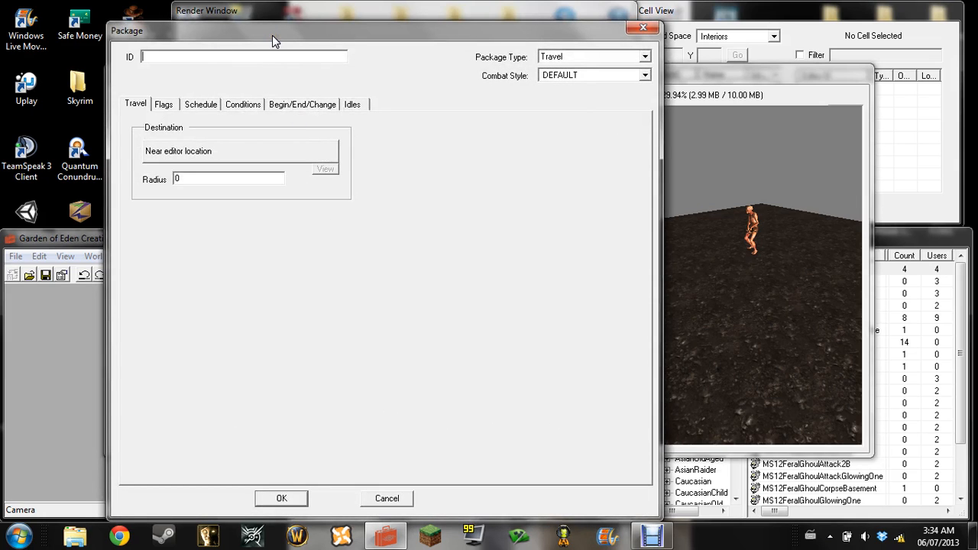
{"action": "type", "text": "000Cupballs"}
{"action": "left_click", "coordinate": [644, 59]}
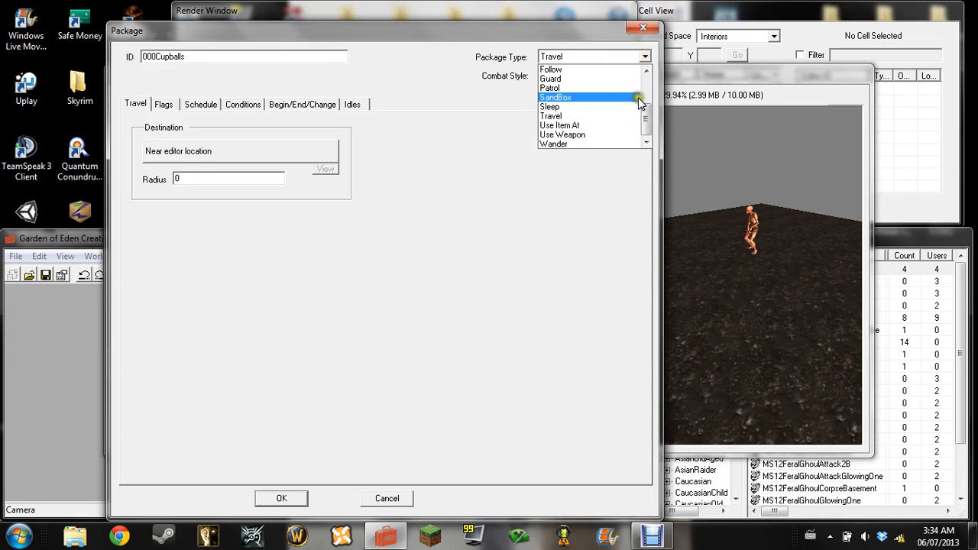
{"action": "left_click", "coordinate": [608, 70]}
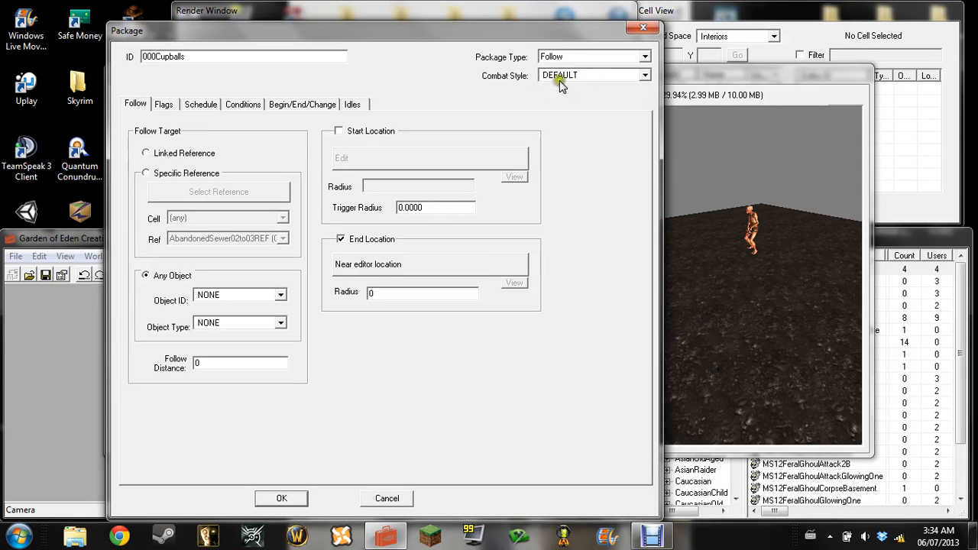
Set the package's follow target to the specific reference PlayerRef ('Player')
{"action": "left_click", "coordinate": [145, 174]}
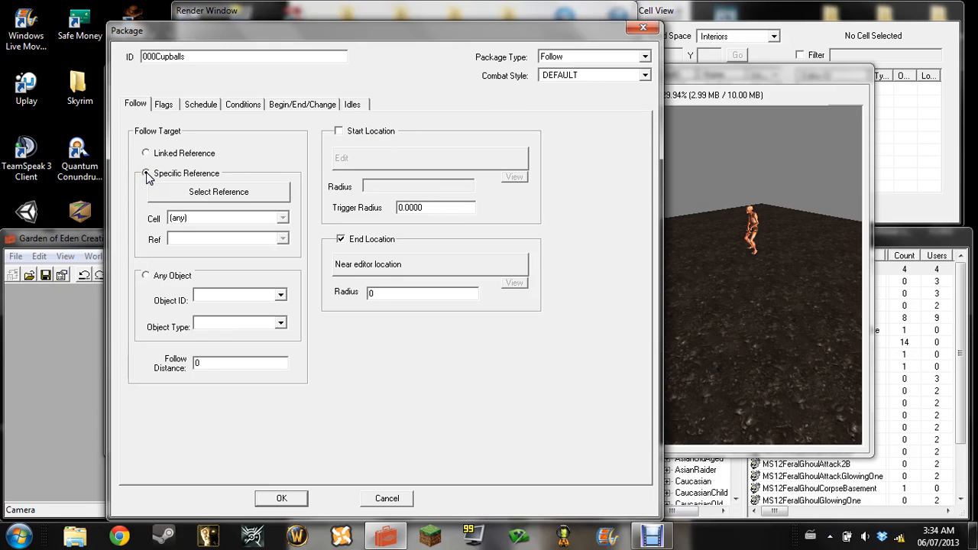
{"action": "left_click", "coordinate": [283, 239]}
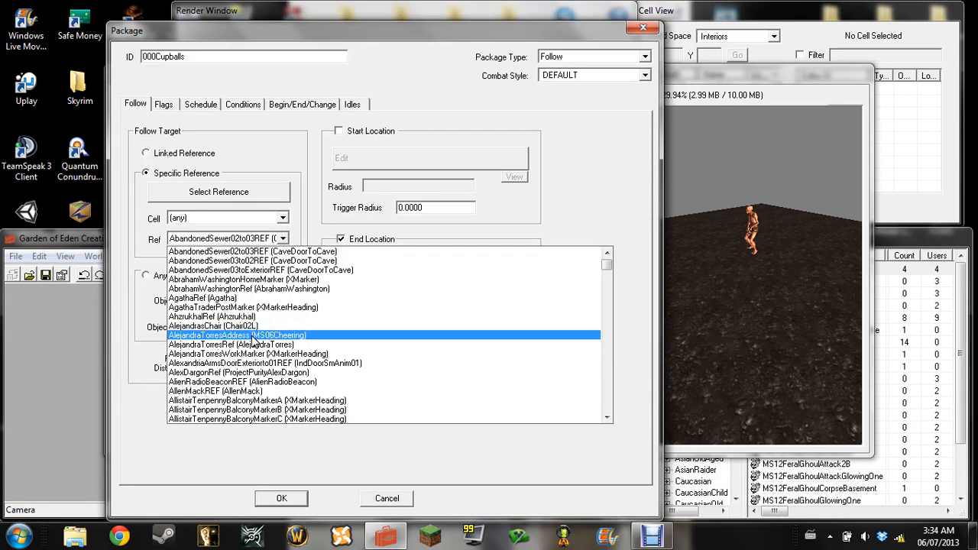
{"action": "key", "text": "p"}
{"action": "key", "text": "l"}
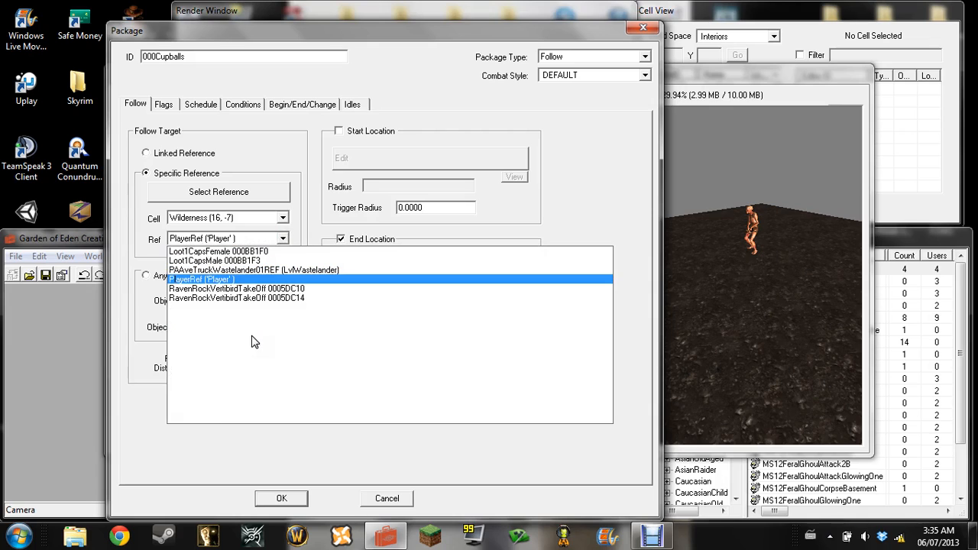
{"action": "left_click", "coordinate": [238, 280]}
{"action": "left_click", "coordinate": [236, 273]}
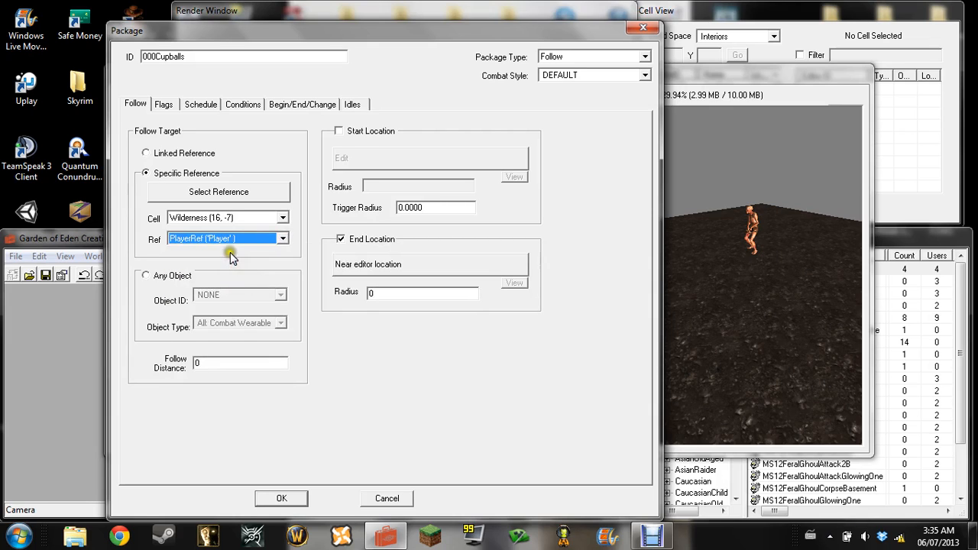
{"action": "left_click", "coordinate": [230, 253]}
Set the Follow Distance to 10 and save the package to the creature's AI package list
{"action": "left_click", "coordinate": [220, 364]}
{"action": "key", "text": "BackSpace"}
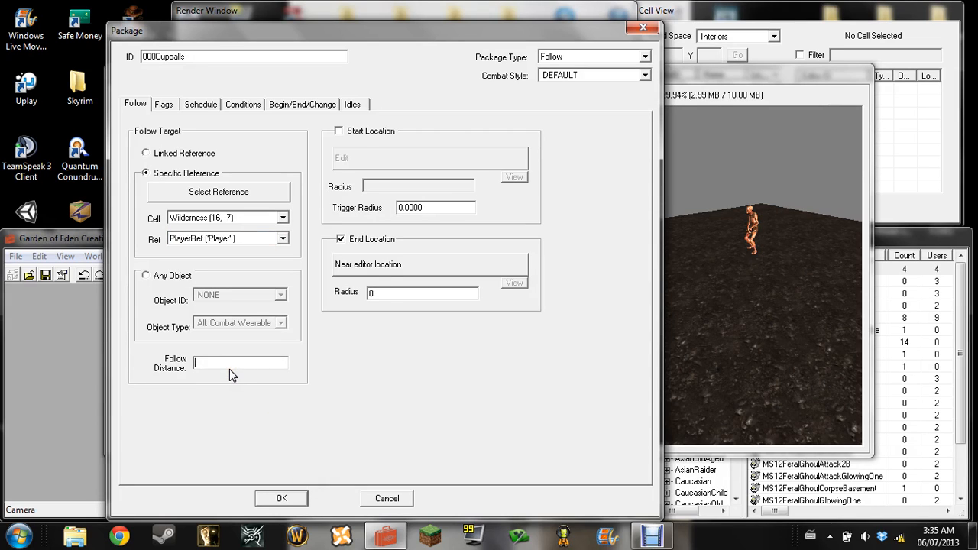
{"action": "type", "text": "10"}
{"action": "left_click", "coordinate": [282, 499]}
{"action": "left_click", "coordinate": [282, 499]}
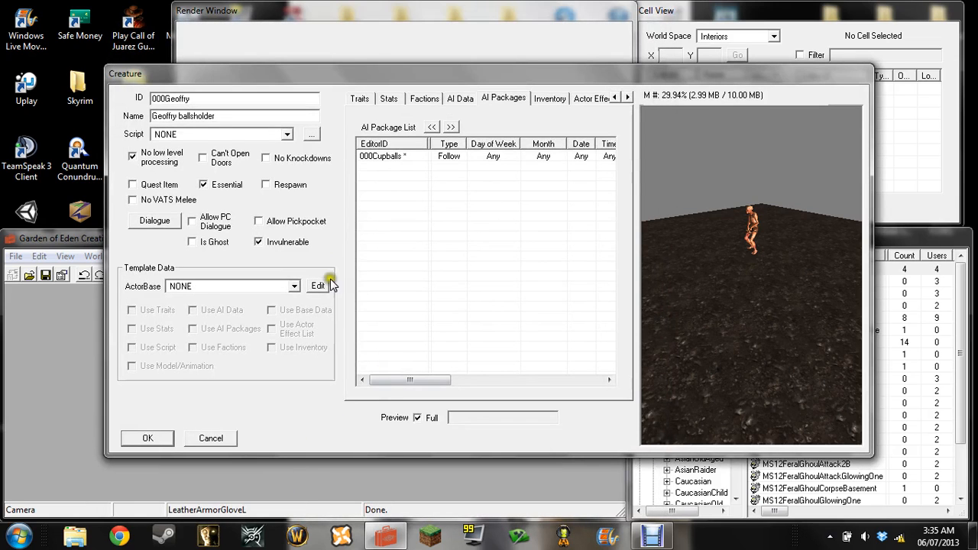
Set the Impact Material Type to Glass in the creature's blood settings for when it is hit
{"action": "left_click", "coordinate": [569, 100]}
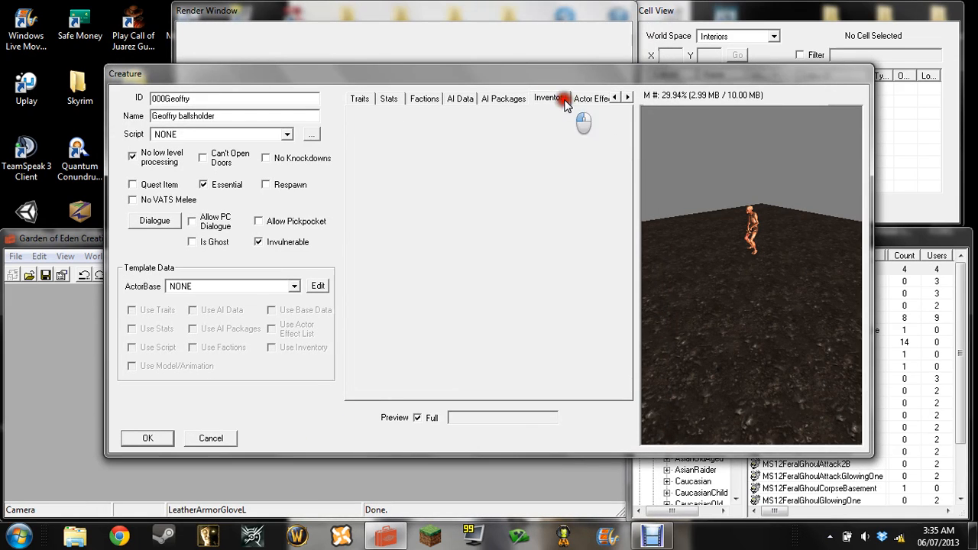
{"action": "left_click", "coordinate": [593, 98]}
{"action": "left_click", "coordinate": [628, 97]}
{"action": "left_click", "coordinate": [631, 98]}
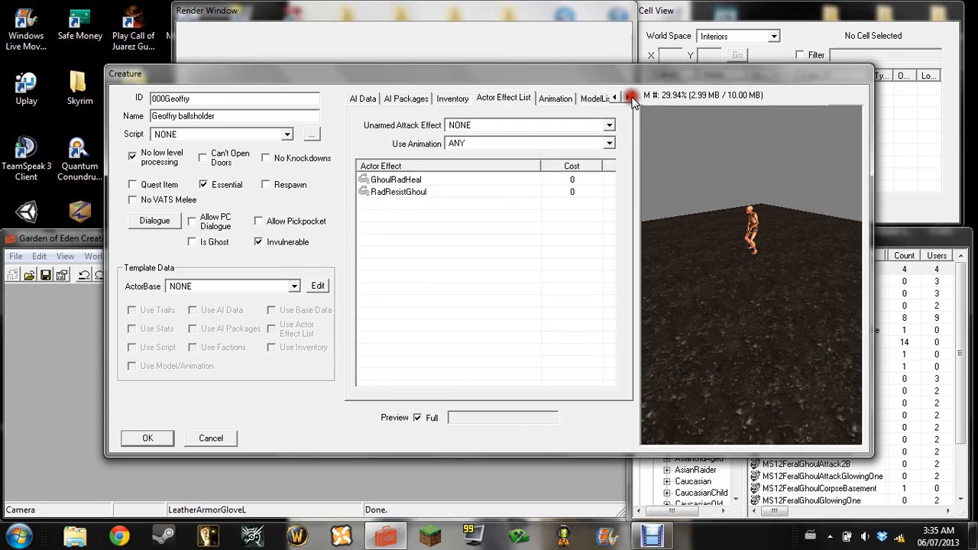
{"action": "left_click", "coordinate": [631, 98]}
{"action": "left_click", "coordinate": [631, 98]}
{"action": "left_click", "coordinate": [631, 97]}
{"action": "left_click", "coordinate": [630, 97]}
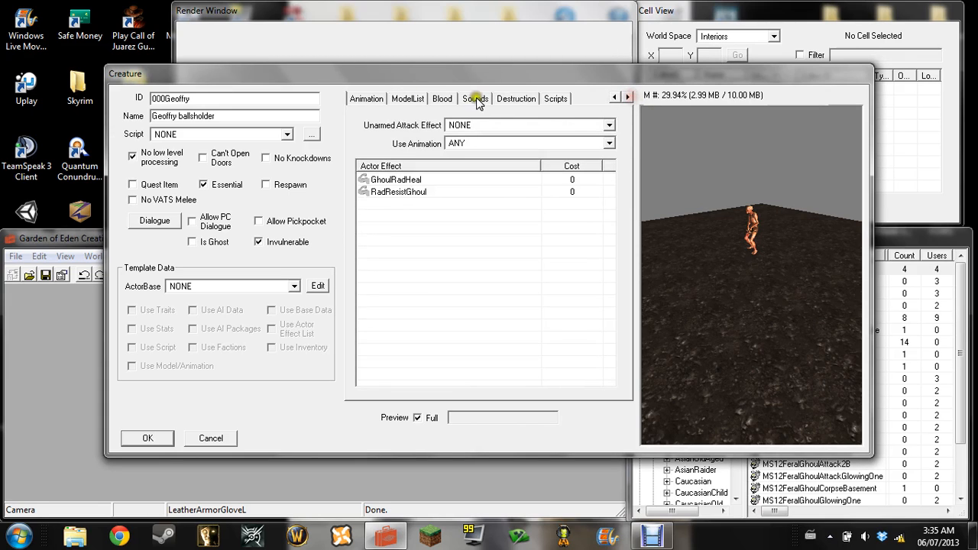
{"action": "left_click", "coordinate": [442, 98]}
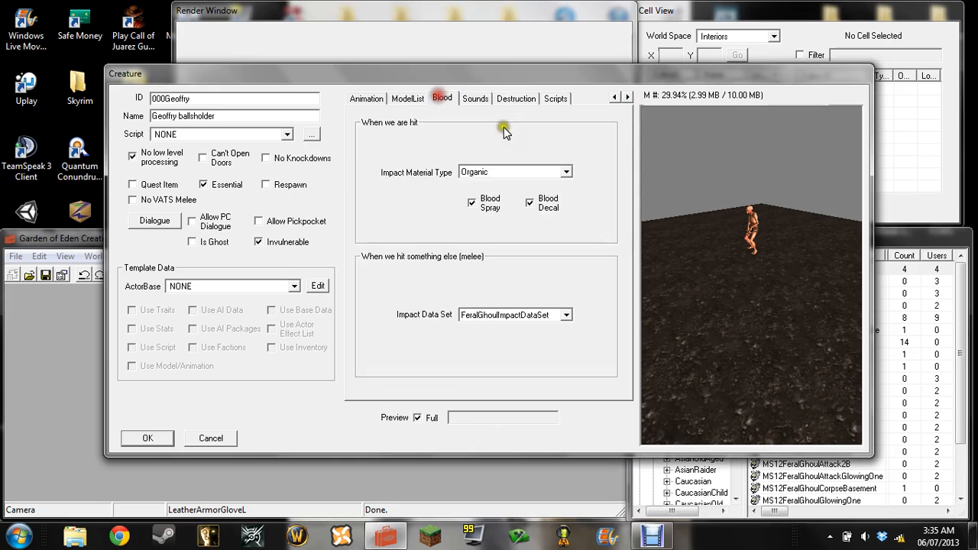
{"action": "left_click", "coordinate": [566, 173]}
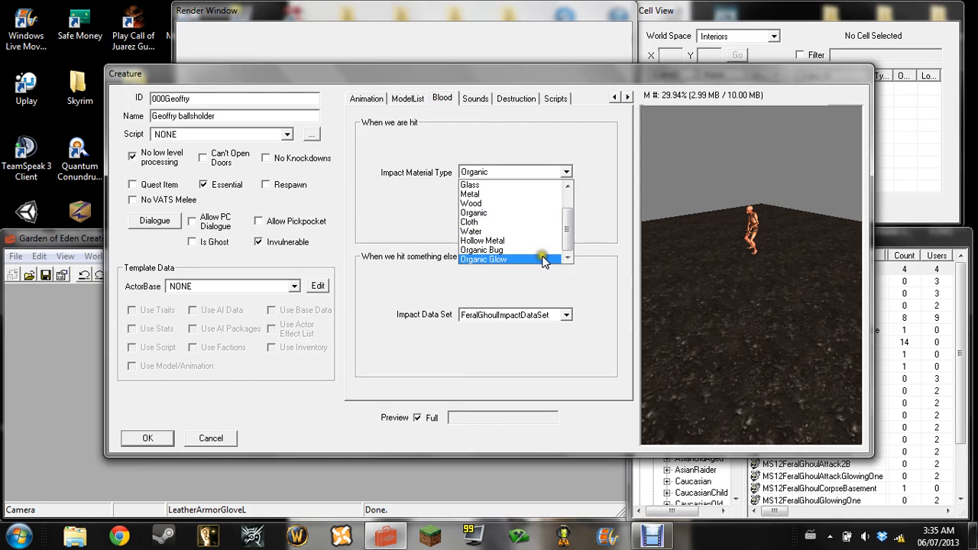
{"action": "left_click", "coordinate": [539, 185]}
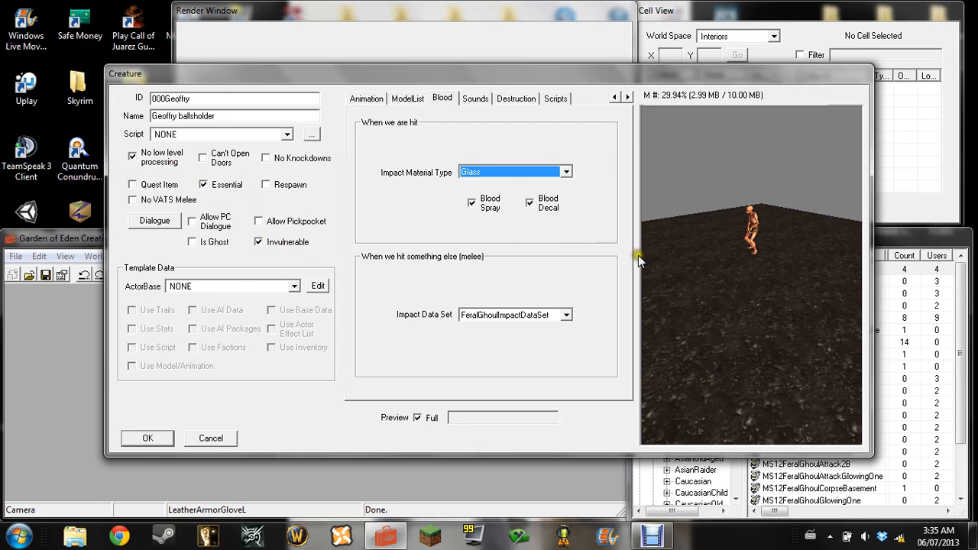
{"action": "left_click_drag", "start_coordinate": [741, 218], "coordinate": [828, 196]}
{"action": "scroll", "coordinate": [754, 235], "scroll_direction": "up", "scroll_amount": 3}
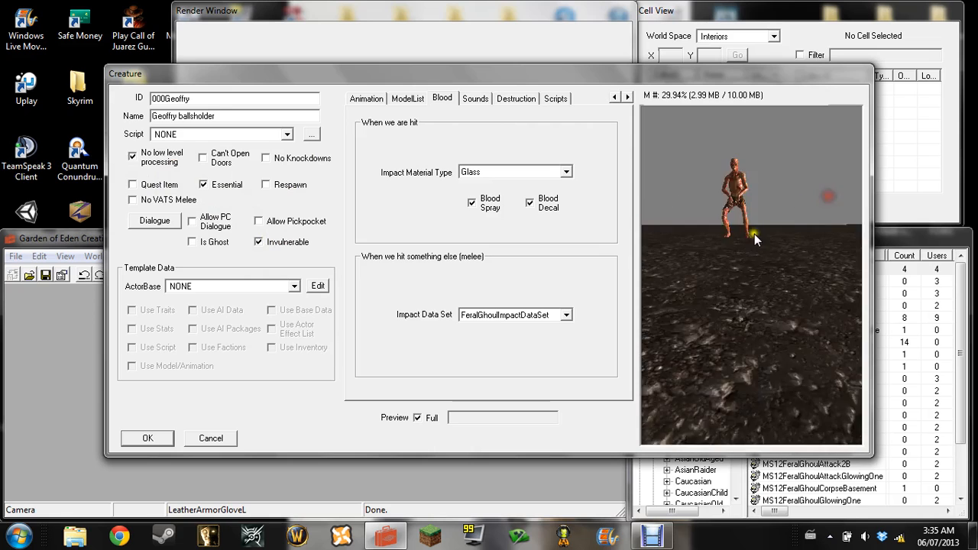
{"action": "left_click_drag", "start_coordinate": [753, 234], "coordinate": [717, 242]}
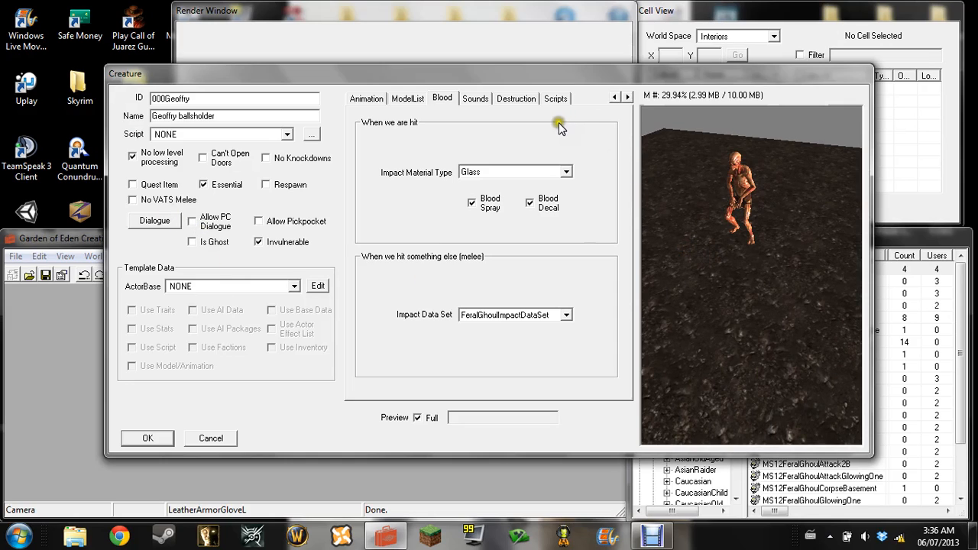
Try the Loud sound level for the creature and return it to Normal
{"action": "left_click", "coordinate": [475, 99]}
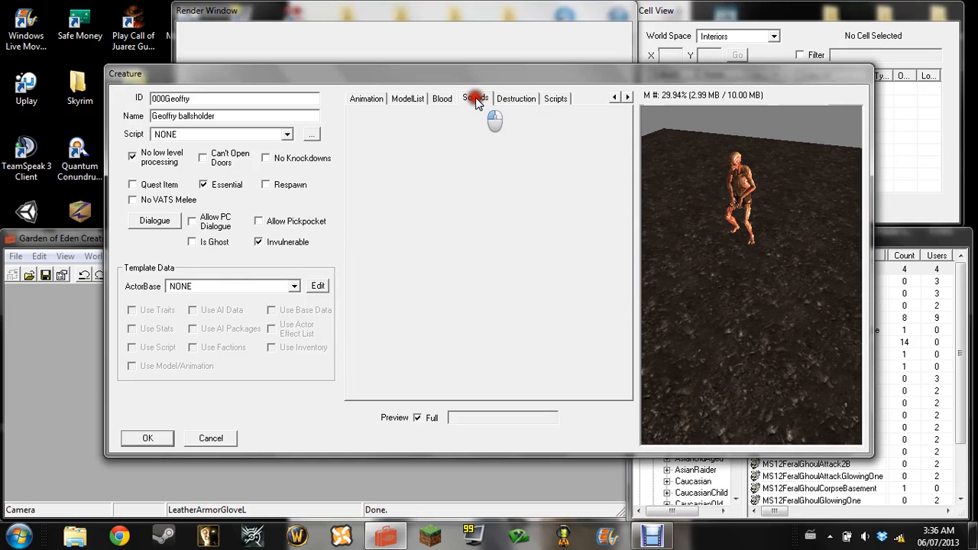
{"action": "left_click", "coordinate": [580, 132]}
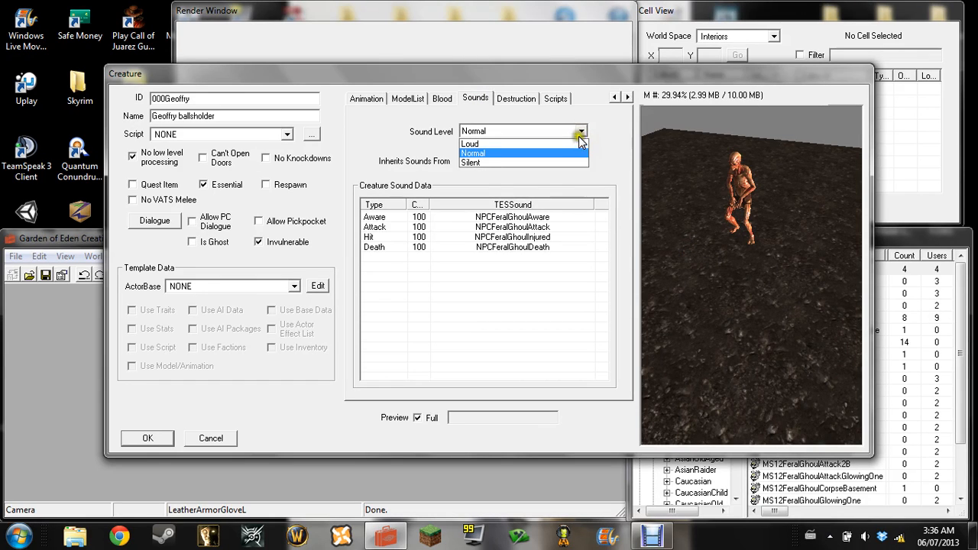
{"action": "left_click", "coordinate": [579, 144]}
{"action": "left_click", "coordinate": [582, 136]}
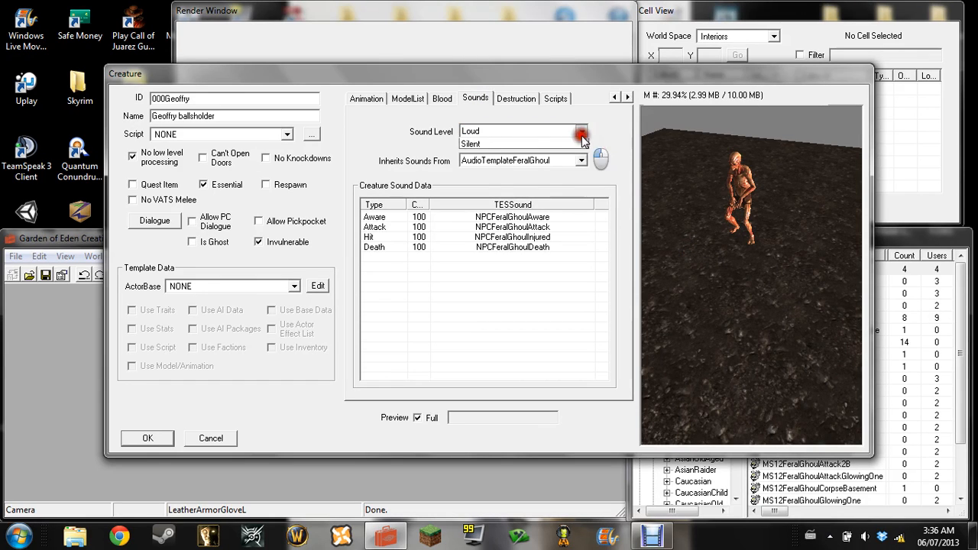
{"action": "left_click", "coordinate": [570, 156]}
{"action": "left_click", "coordinate": [258, 242]}
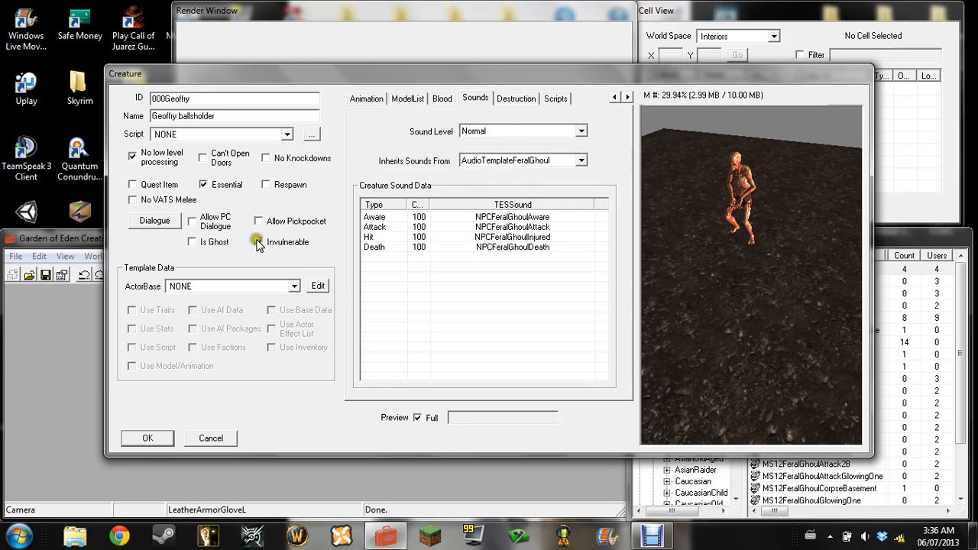
{"action": "scroll", "coordinate": [753, 181], "scroll_direction": "down", "scroll_amount": 3}
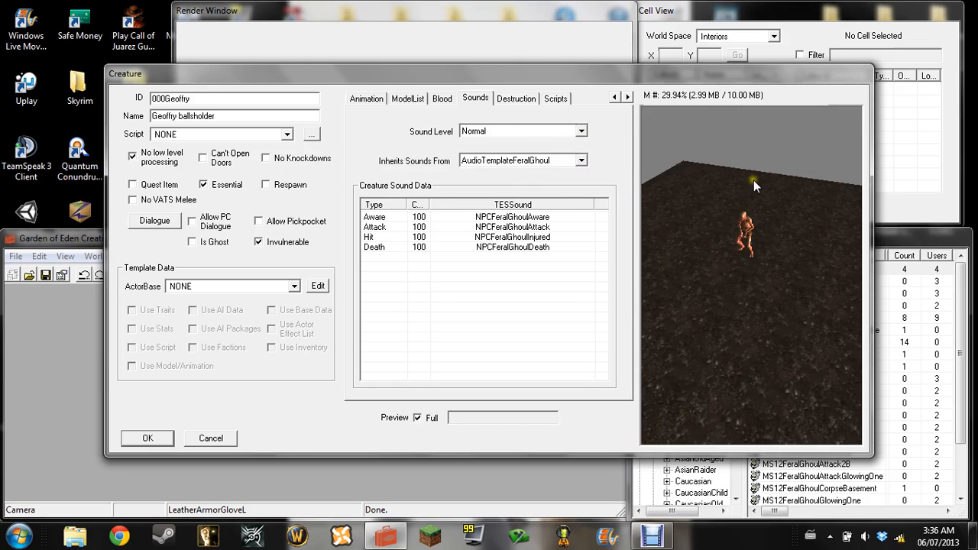
{"action": "scroll", "coordinate": [751, 183], "scroll_direction": "up", "scroll_amount": 5}
{"action": "scroll", "coordinate": [750, 205], "scroll_direction": "down", "scroll_amount": 3}
{"action": "left_click_drag", "start_coordinate": [802, 187], "coordinate": [725, 212]}
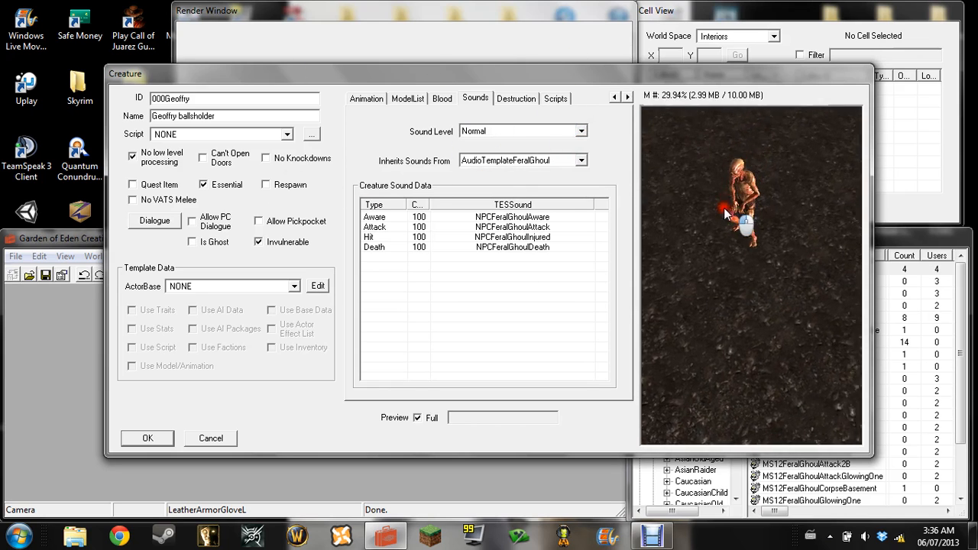
{"action": "right_click", "coordinate": [733, 209]}
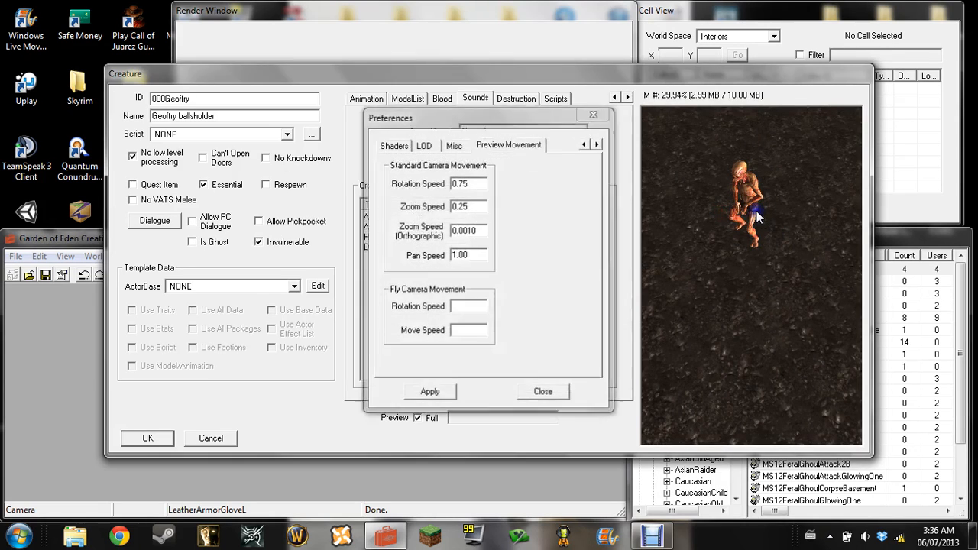
{"action": "left_click", "coordinate": [541, 392]}
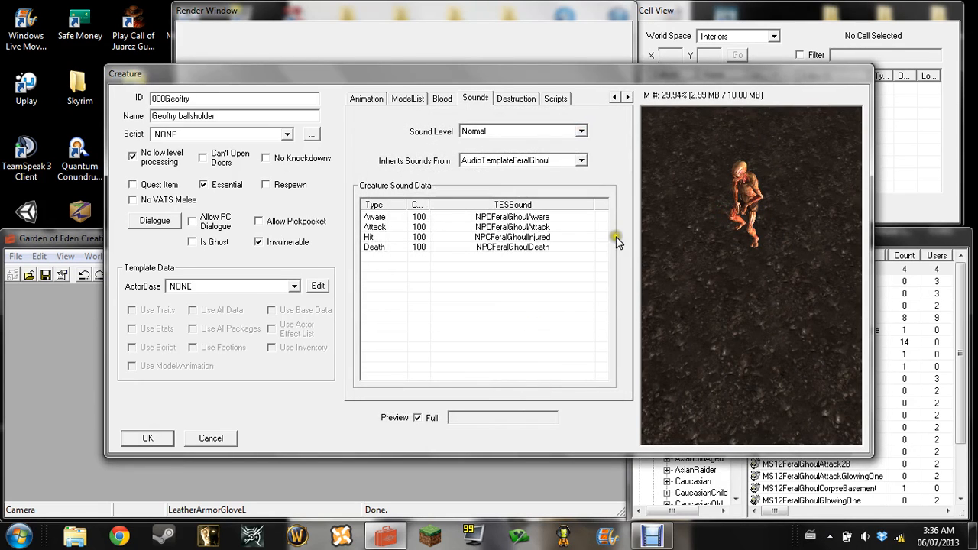
Save the edited creature as a new form with the ID 000Geoffry and select it in the creature list
{"action": "left_click", "coordinate": [149, 438]}
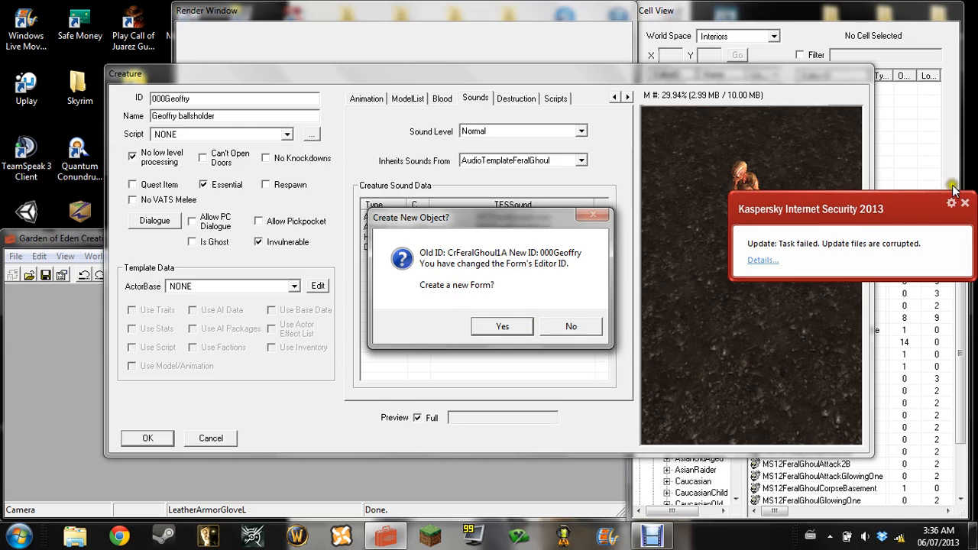
{"action": "left_click", "coordinate": [964, 203]}
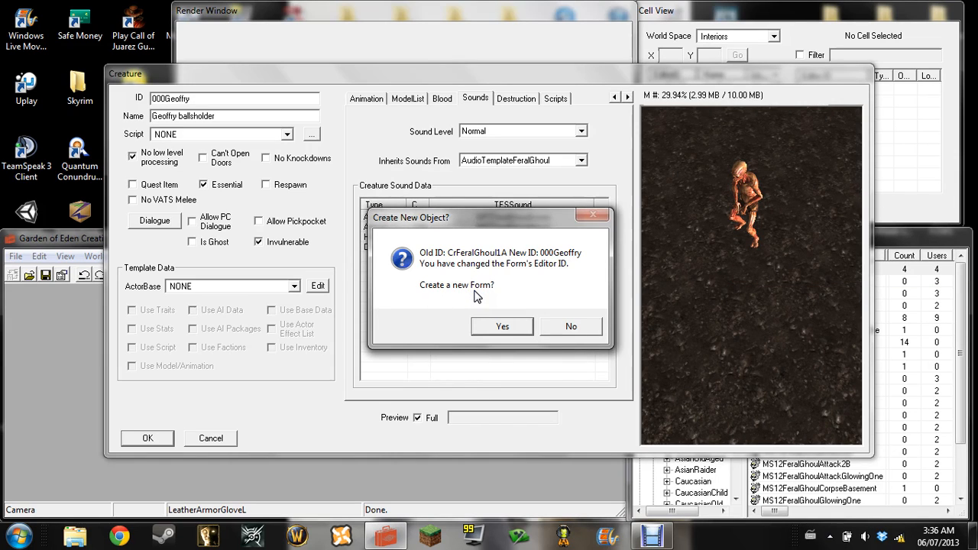
{"action": "left_click", "coordinate": [502, 327]}
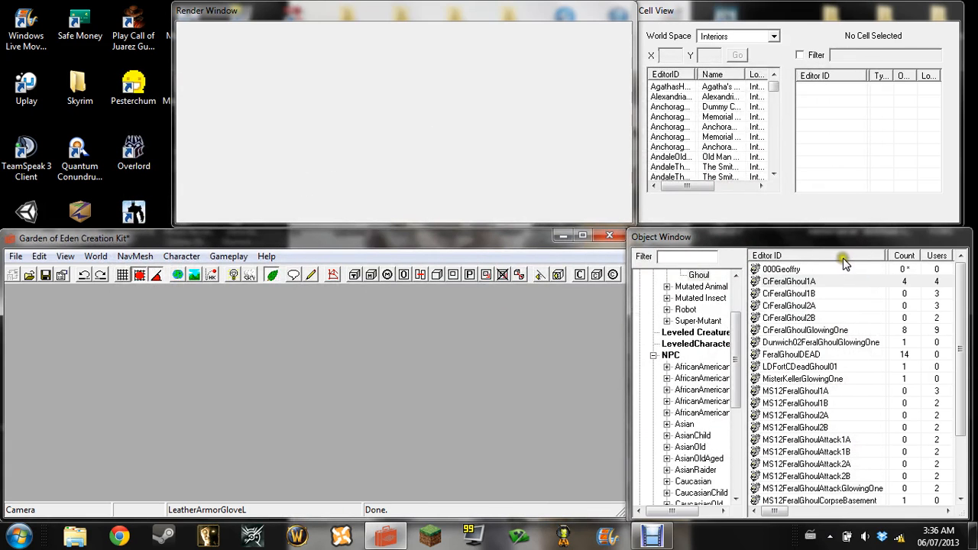
{"action": "left_click", "coordinate": [806, 269]}
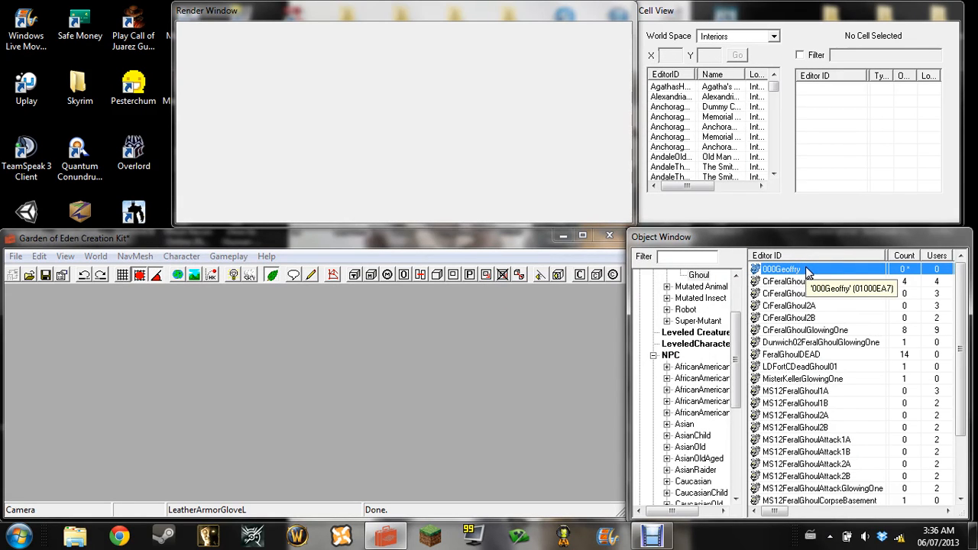
Switch the Cell View's world space to Wasteland
{"action": "left_click", "coordinate": [722, 10]}
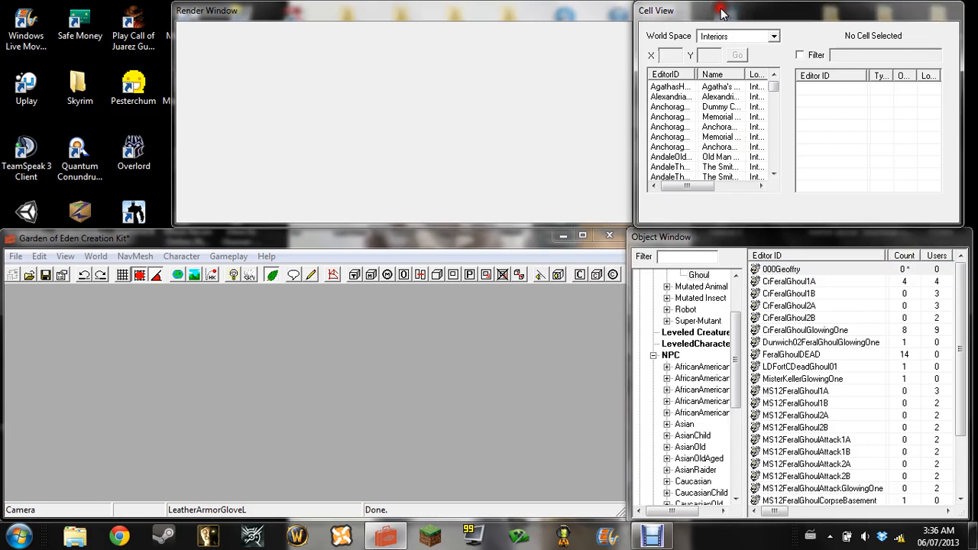
{"action": "left_click", "coordinate": [772, 36]}
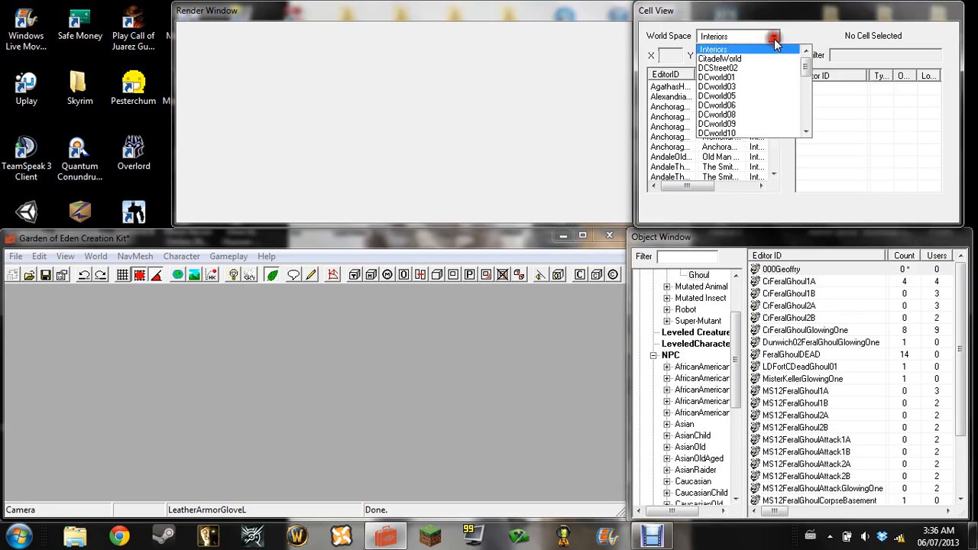
{"action": "left_click_drag", "start_coordinate": [802, 70], "coordinate": [801, 127]}
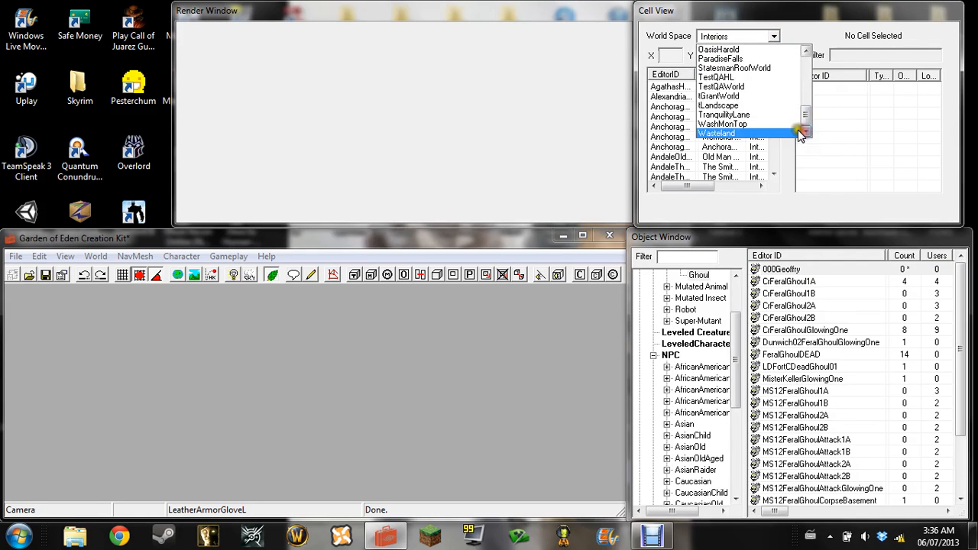
{"action": "left_click", "coordinate": [782, 132]}
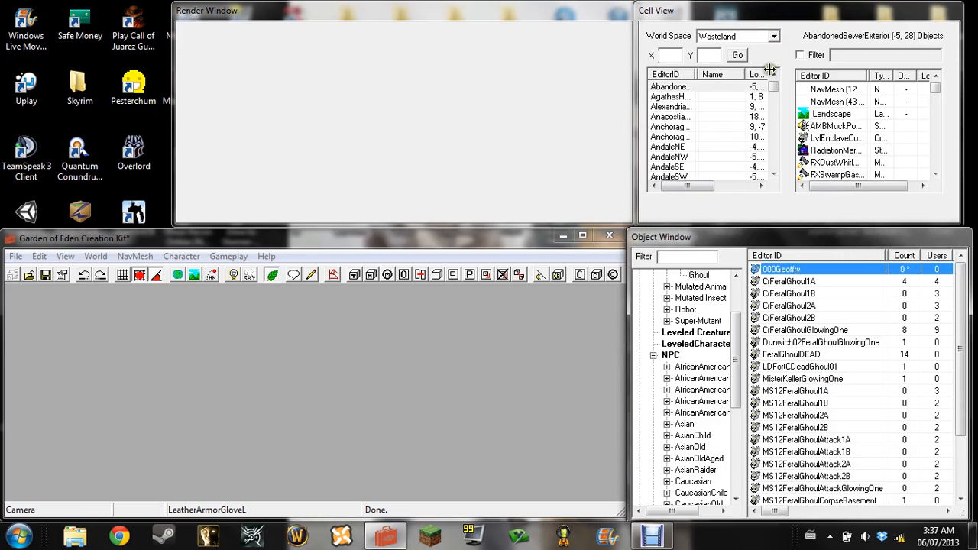
Find the MegatonMainGate cell in the Wasteland cell list and load it into the Render Window
{"action": "mouse_move", "coordinate": [774, 86]}
{"action": "left_mouse_down"}
{"action": "mouse_move", "coordinate": [772, 176]}
{"action": "mouse_move", "coordinate": [763, 90]}
{"action": "left_mouse_up"}
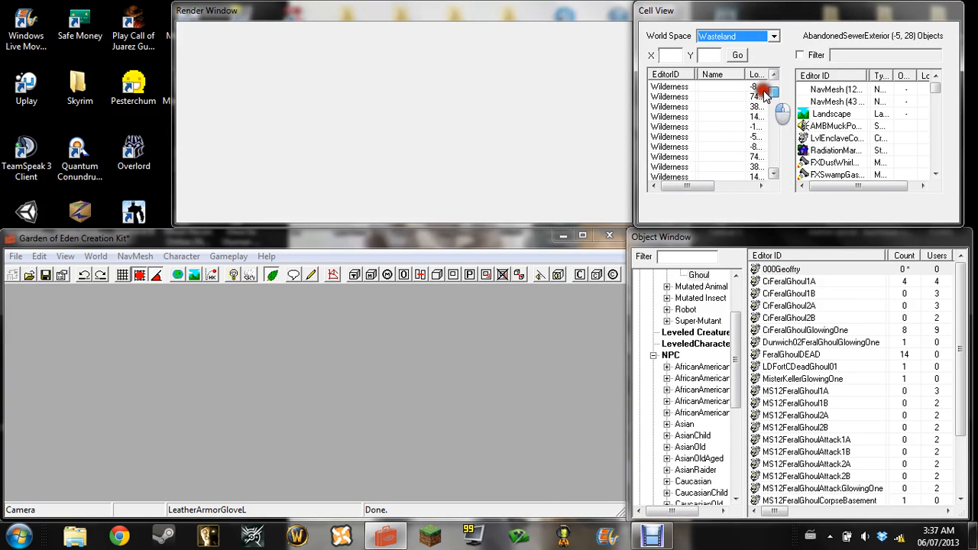
{"action": "left_click", "coordinate": [703, 126]}
{"action": "key", "text": "m"}
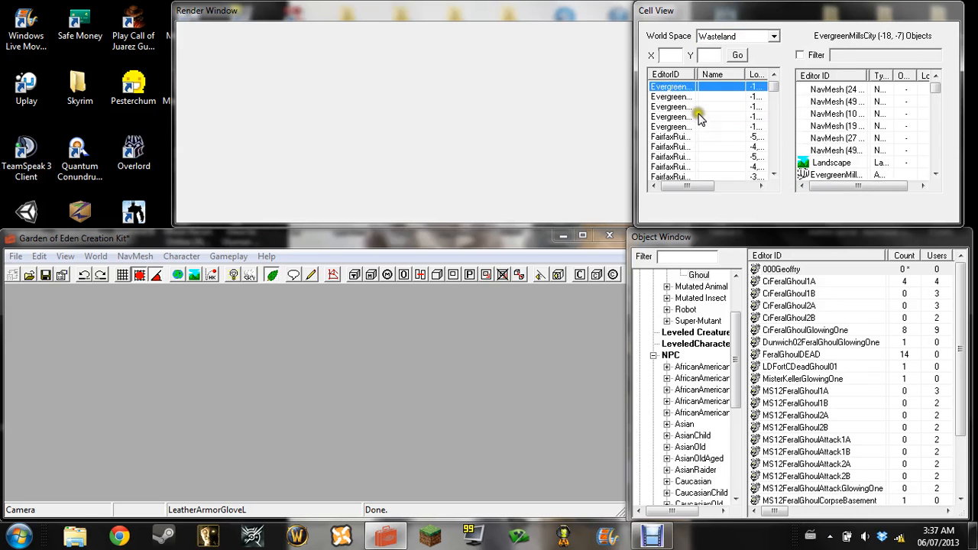
{"action": "scroll", "coordinate": [699, 116], "scroll_direction": "down", "scroll_amount": 5}
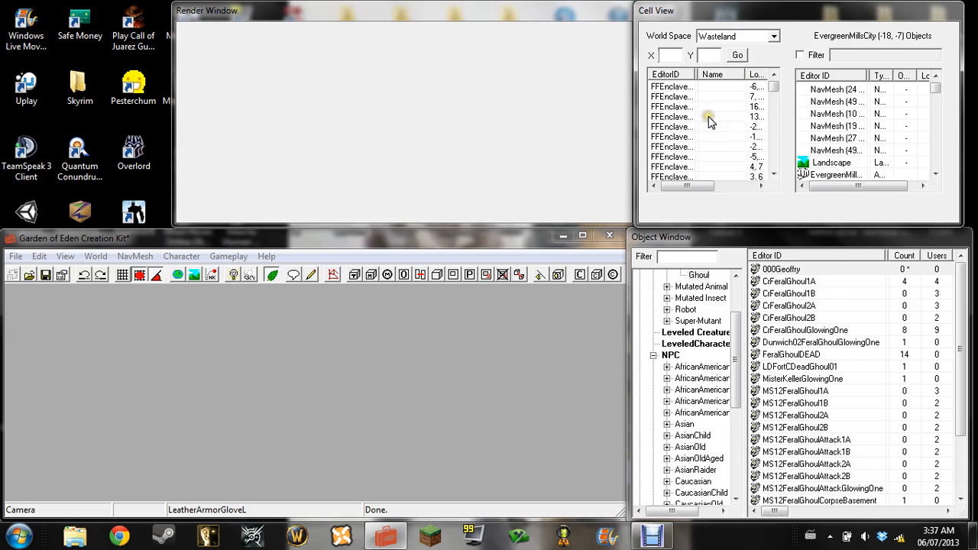
{"action": "scroll", "coordinate": [708, 122], "scroll_direction": "up", "scroll_amount": 5}
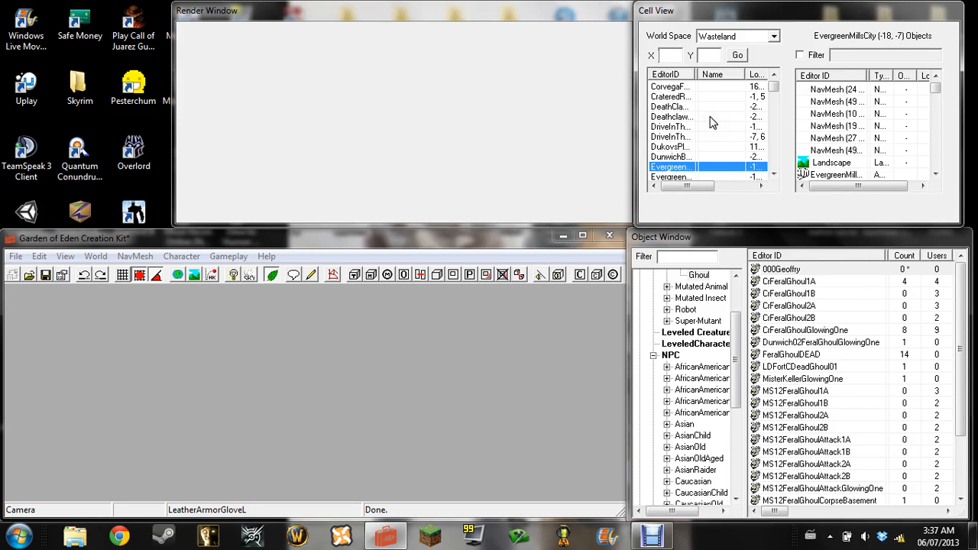
{"action": "left_click_drag", "start_coordinate": [773, 92], "coordinate": [760, 95]}
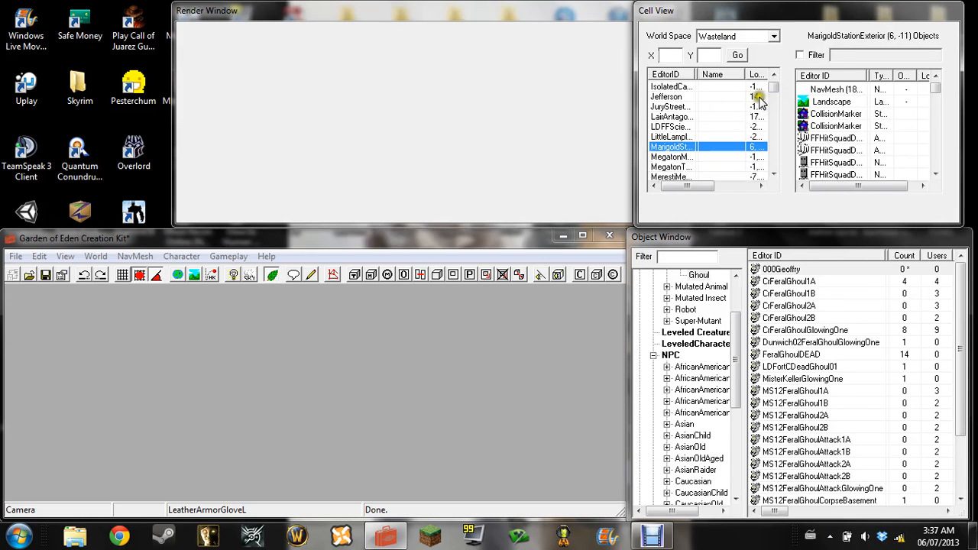
{"action": "left_click", "coordinate": [670, 157]}
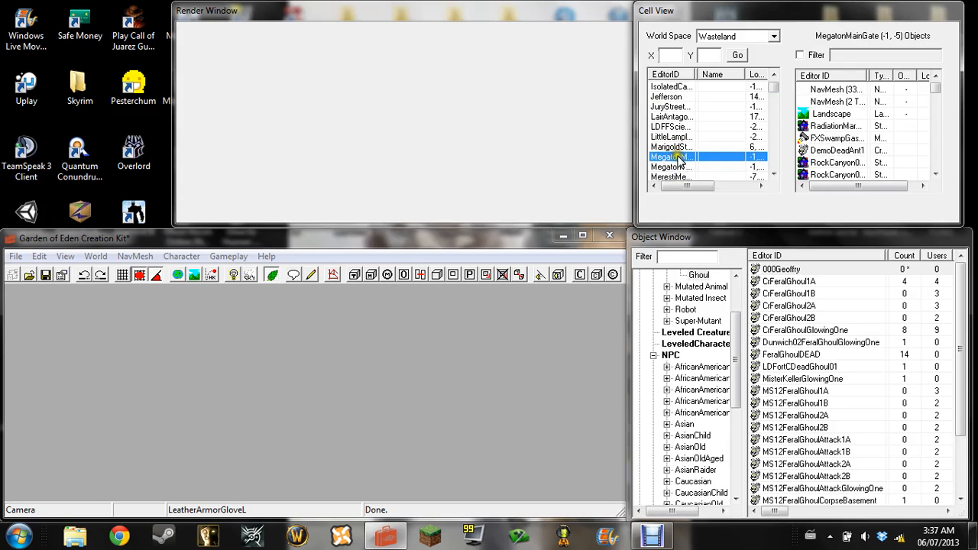
{"action": "left_click_drag", "start_coordinate": [678, 156], "coordinate": [534, 151]}
{"action": "left_click", "coordinate": [668, 157]}
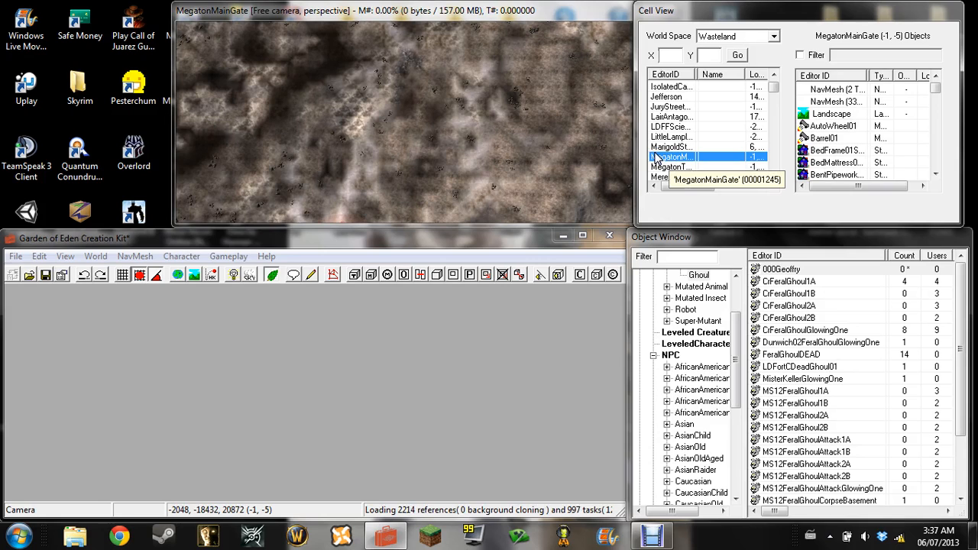
Accept and disable all missing-texture warnings for the DEFAULT context, and enlarge the Render Window
{"action": "left_click", "coordinate": [480, 103]}
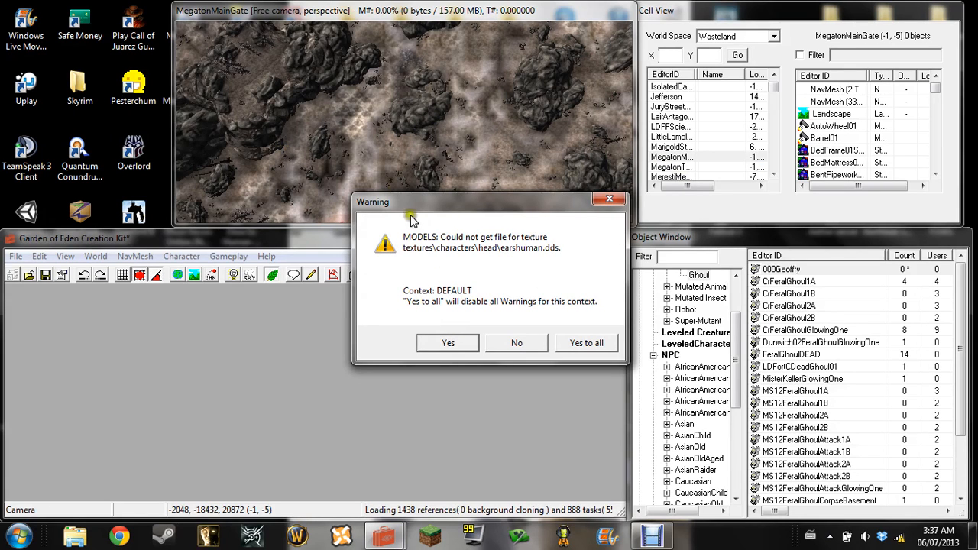
{"action": "left_click", "coordinate": [599, 348]}
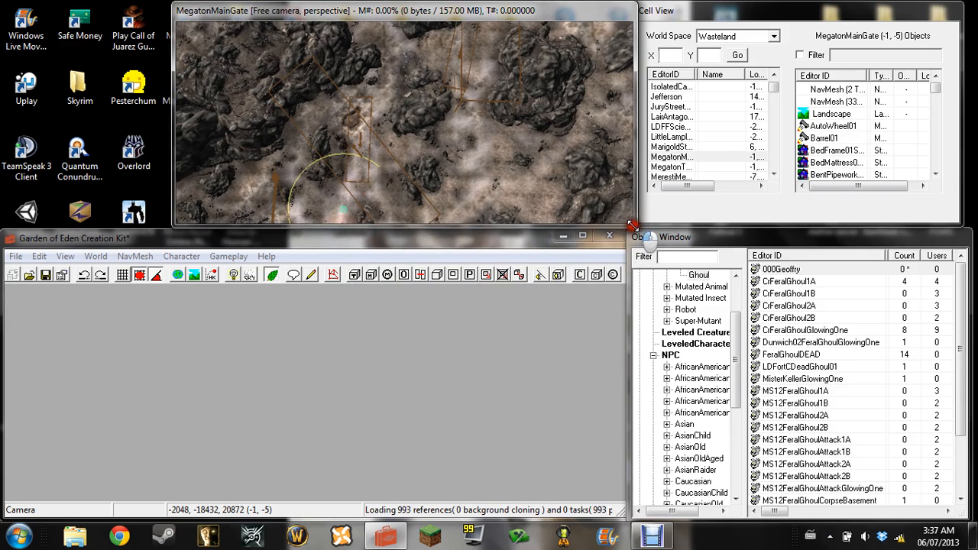
{"action": "left_click_drag", "start_coordinate": [738, 405], "coordinate": [739, 405]}
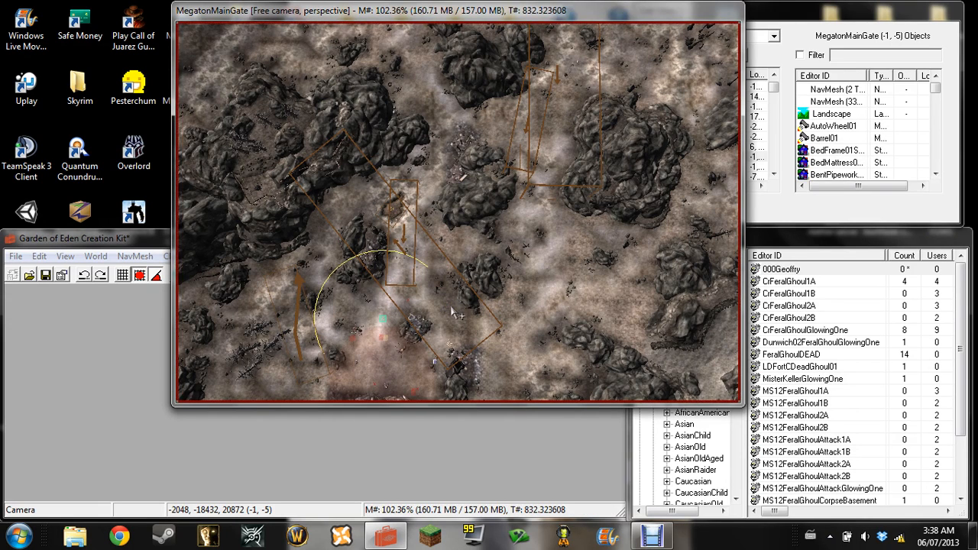
{"action": "scroll", "coordinate": [450, 304], "scroll_direction": "down", "scroll_amount": 5}
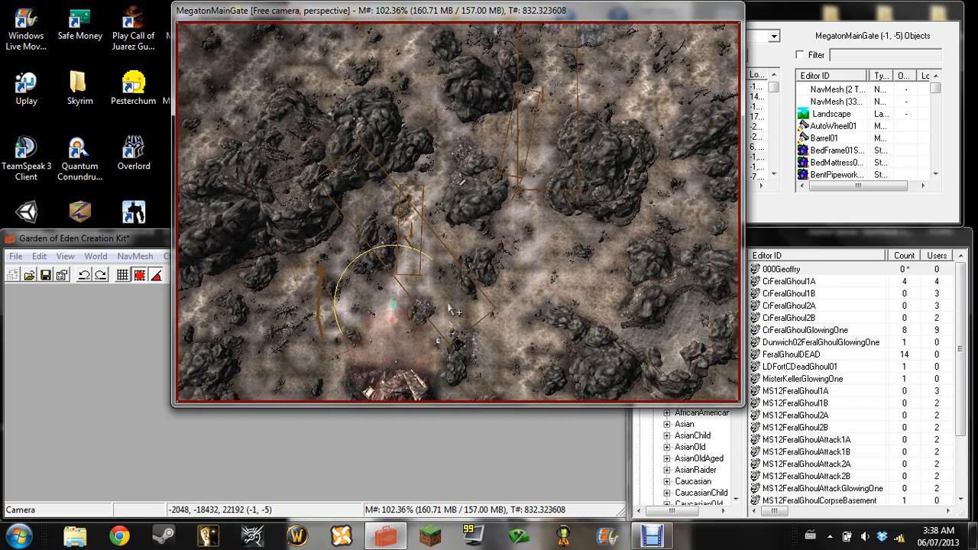
Examine the loaded MegatonMainGate terrain and look through the cell's list of placed objects
{"action": "scroll", "coordinate": [450, 308], "scroll_direction": "up", "scroll_amount": 2}
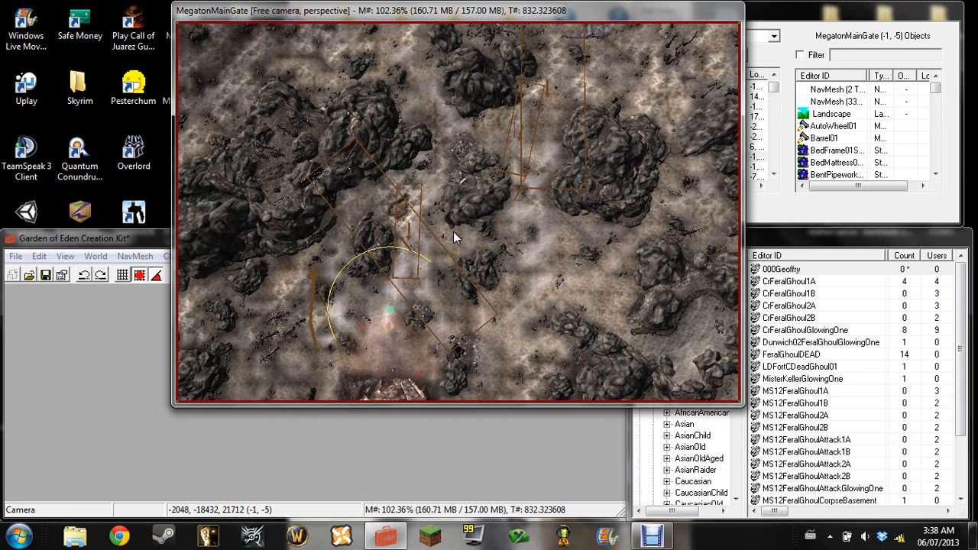
{"action": "scroll", "coordinate": [453, 232], "scroll_direction": "up", "scroll_amount": 5}
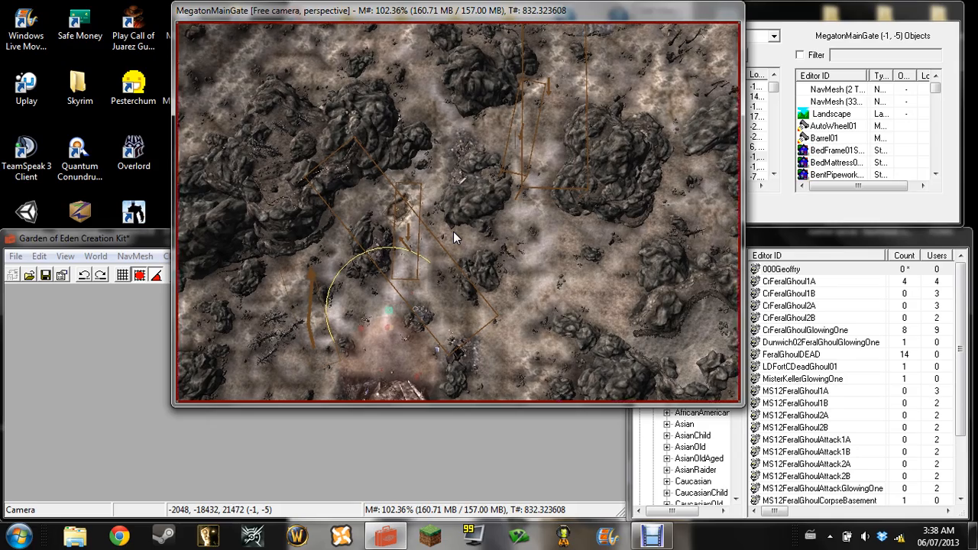
{"action": "scroll", "coordinate": [453, 231], "scroll_direction": "up", "scroll_amount": 8}
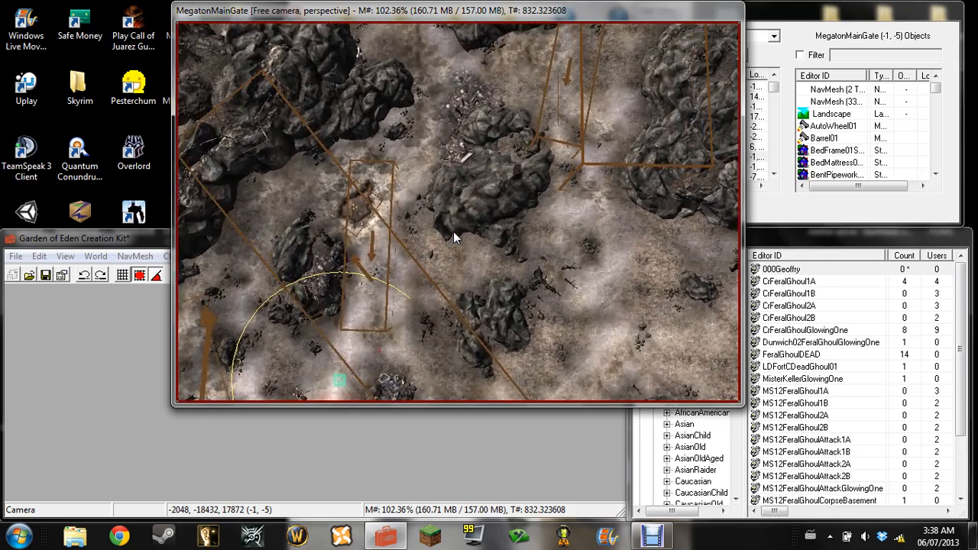
{"action": "scroll", "coordinate": [453, 231], "scroll_direction": "down", "scroll_amount": 6}
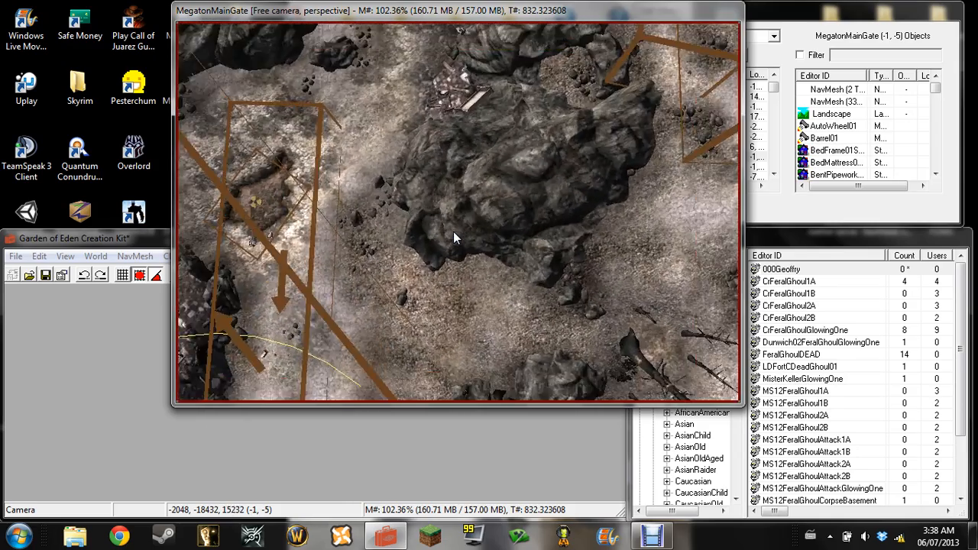
{"action": "scroll", "coordinate": [453, 231], "scroll_direction": "down", "scroll_amount": 4}
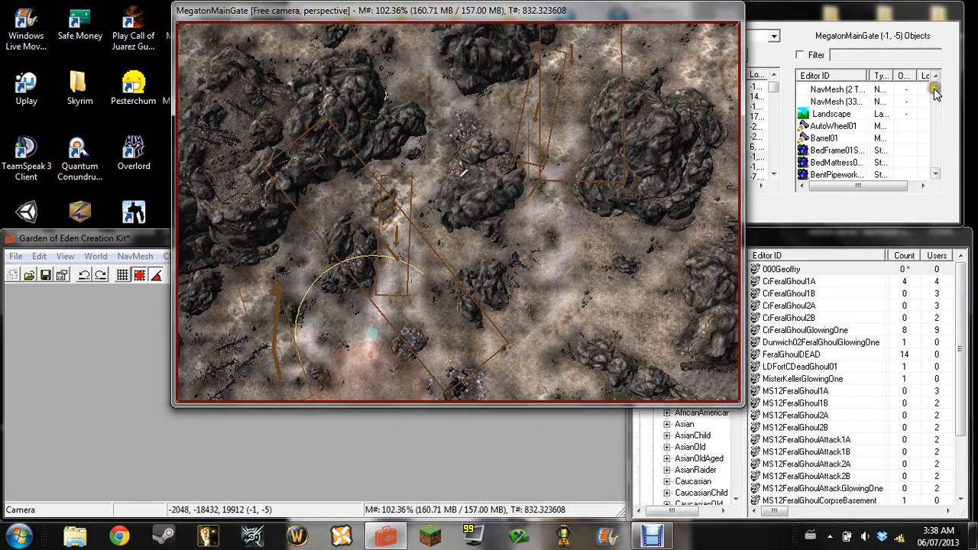
{"action": "left_click_drag", "start_coordinate": [934, 88], "coordinate": [927, 188]}
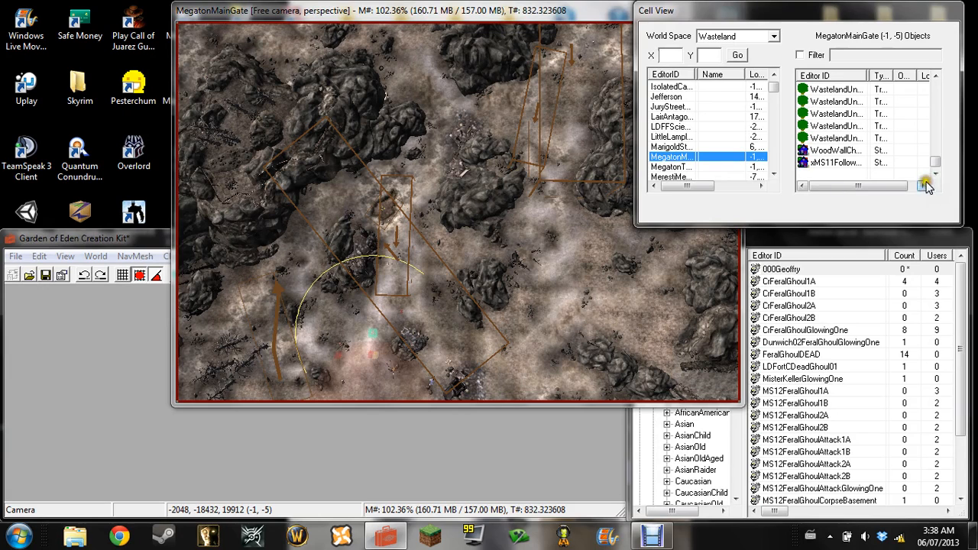
{"action": "left_click", "coordinate": [936, 77]}
{"action": "left_click", "coordinate": [936, 76]}
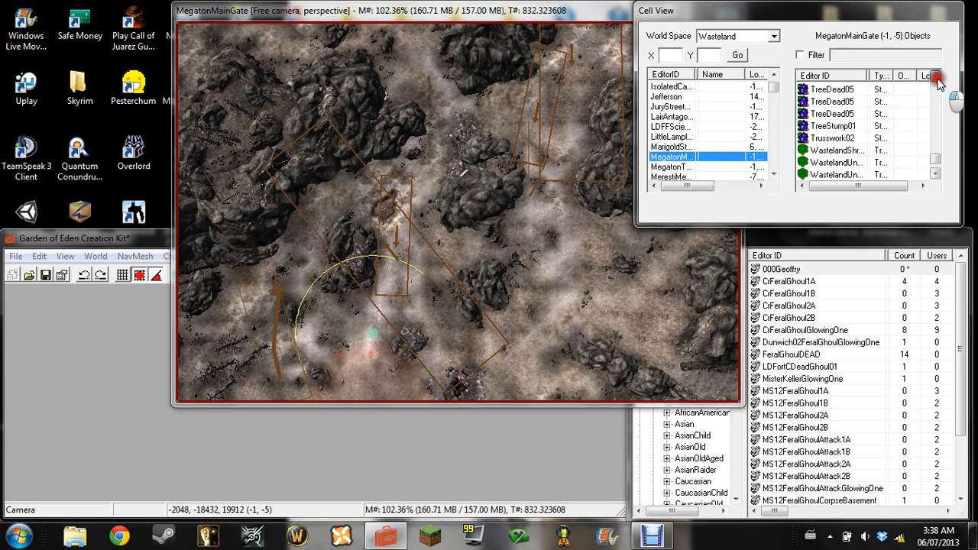
{"action": "left_click", "coordinate": [936, 76]}
{"action": "left_click", "coordinate": [937, 76]}
{"action": "left_click", "coordinate": [937, 76]}
{"action": "left_click", "coordinate": [936, 76]}
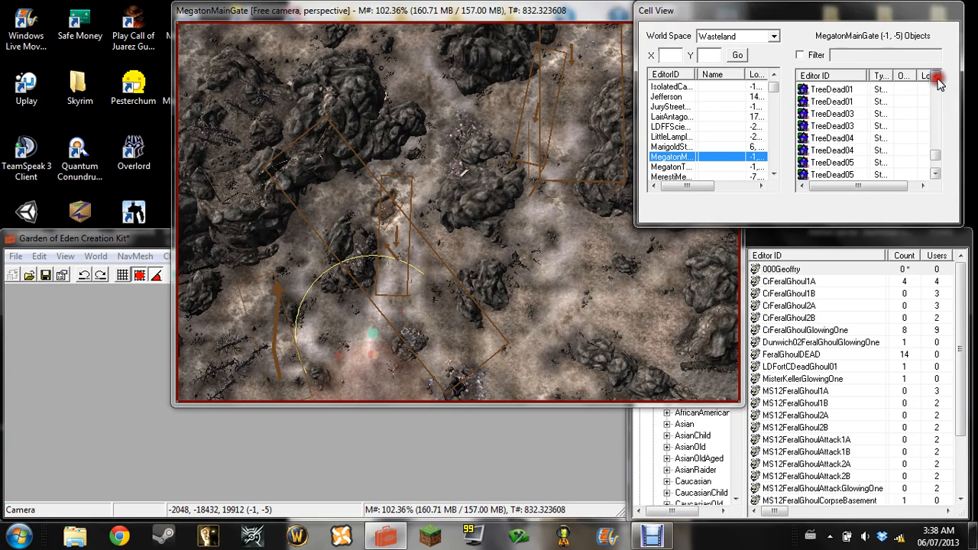
{"action": "left_click", "coordinate": [936, 76]}
{"action": "left_click", "coordinate": [937, 77]}
{"action": "left_click", "coordinate": [936, 76]}
{"action": "left_click", "coordinate": [936, 76]}
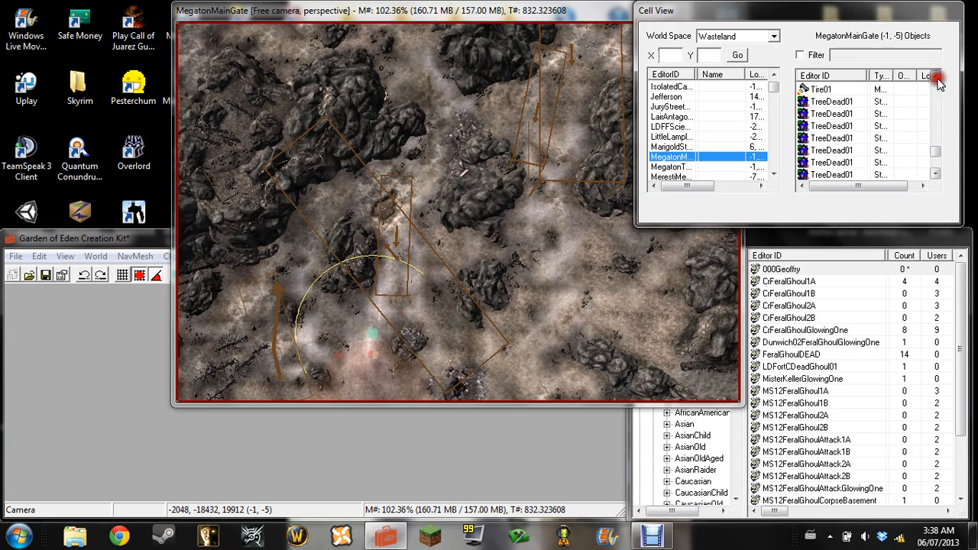
{"action": "left_click", "coordinate": [937, 76]}
{"action": "left_click", "coordinate": [936, 76]}
{"action": "left_click", "coordinate": [937, 77]}
{"action": "left_click", "coordinate": [937, 76]}
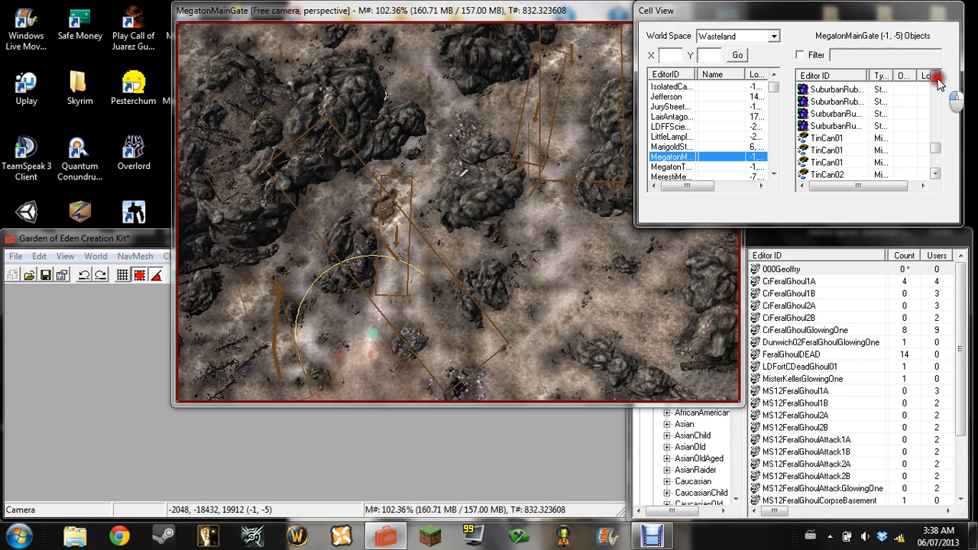
{"action": "left_click", "coordinate": [937, 76]}
{"action": "left_click", "coordinate": [937, 77]}
{"action": "left_click", "coordinate": [936, 76]}
{"action": "left_click", "coordinate": [937, 76]}
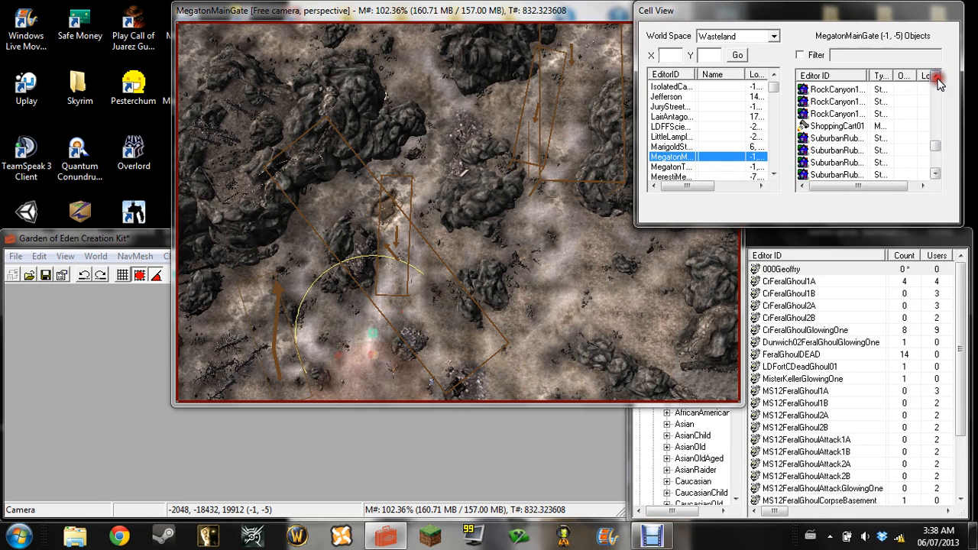
{"action": "left_click", "coordinate": [937, 76]}
{"action": "left_click", "coordinate": [937, 76]}
{"action": "left_click", "coordinate": [937, 76]}
{"action": "left_click", "coordinate": [937, 76]}
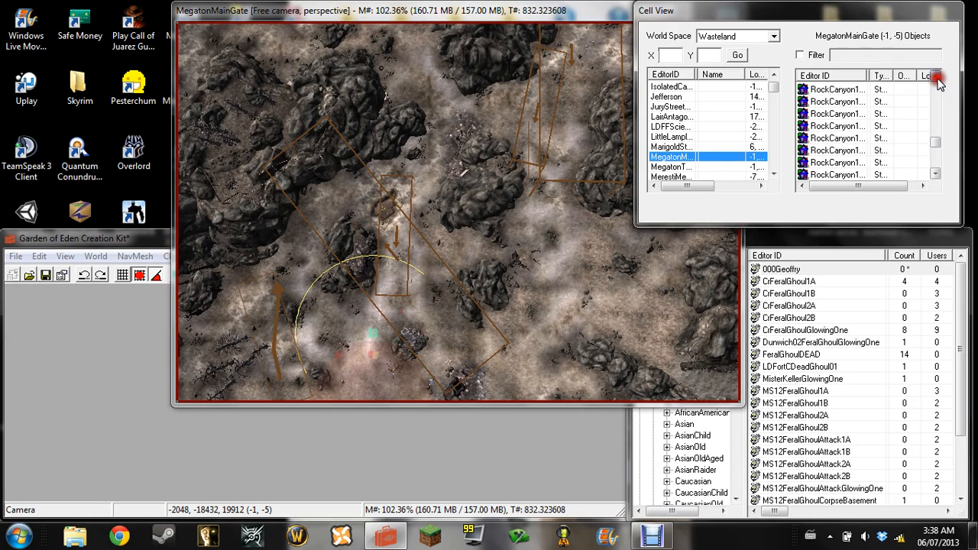
{"action": "left_click", "coordinate": [936, 77]}
{"action": "left_click", "coordinate": [936, 77]}
{"action": "left_click", "coordinate": [937, 76]}
{"action": "left_click", "coordinate": [937, 76]}
{"action": "left_click", "coordinate": [936, 76]}
{"action": "left_click", "coordinate": [936, 76]}
{"action": "left_click", "coordinate": [936, 77]}
{"action": "left_click", "coordinate": [937, 77]}
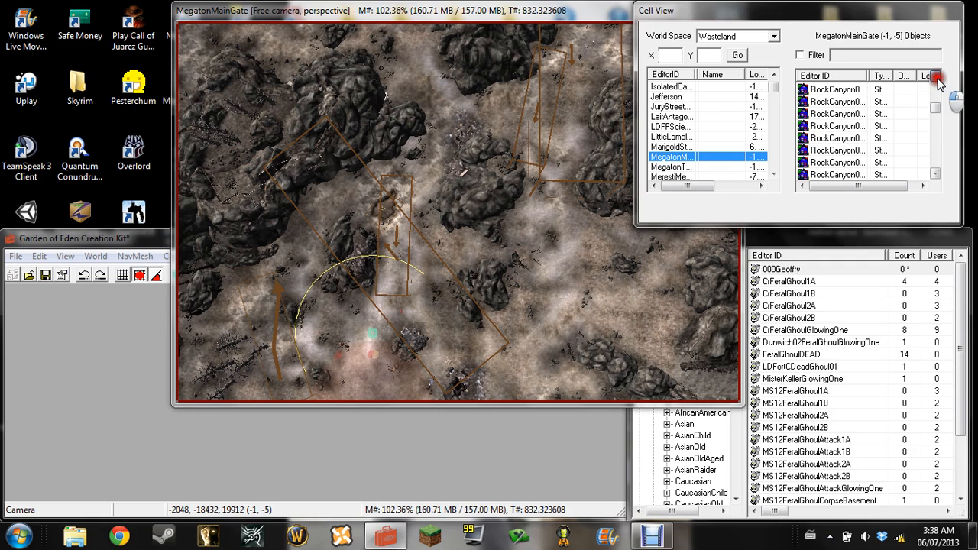
{"action": "left_click", "coordinate": [935, 77]}
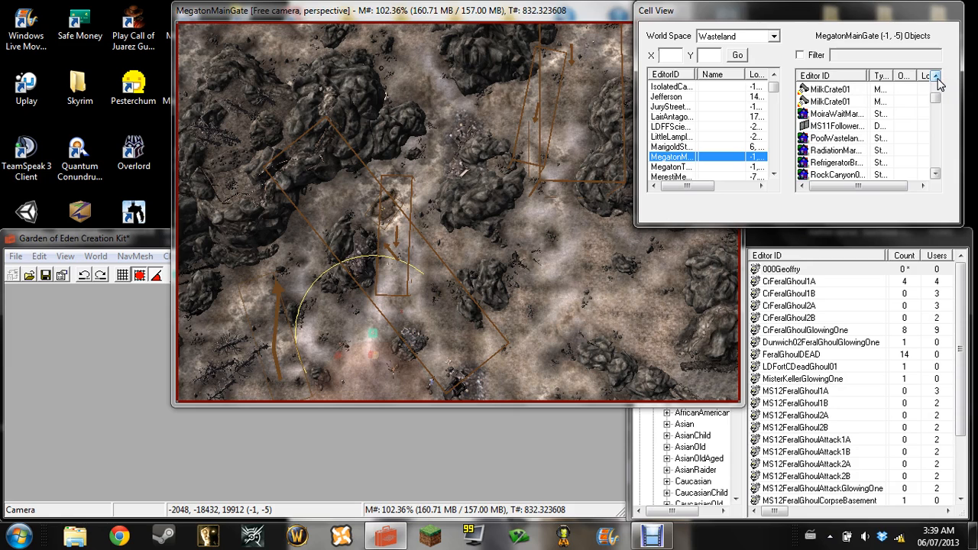
{"action": "left_click", "coordinate": [935, 75]}
{"action": "left_click", "coordinate": [935, 75]}
{"action": "left_click", "coordinate": [935, 76]}
{"action": "left_click", "coordinate": [935, 76]}
{"action": "left_click", "coordinate": [935, 76]}
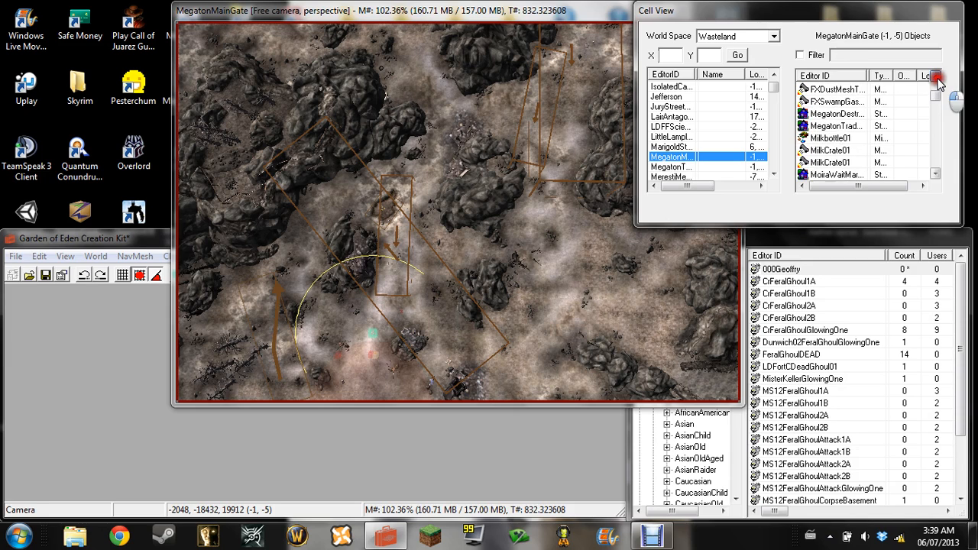
{"action": "left_click", "coordinate": [936, 77]}
{"action": "left_click", "coordinate": [936, 77]}
{"action": "left_click", "coordinate": [935, 77]}
{"action": "left_click", "coordinate": [936, 77]}
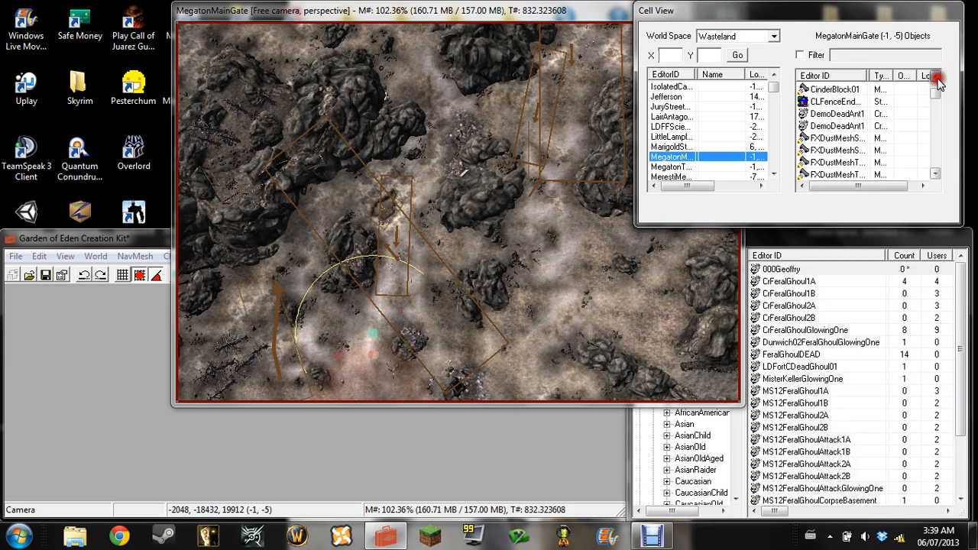
{"action": "left_click", "coordinate": [936, 77]}
{"action": "left_click", "coordinate": [936, 77]}
{"action": "left_click", "coordinate": [935, 77]}
{"action": "left_click", "coordinate": [935, 77]}
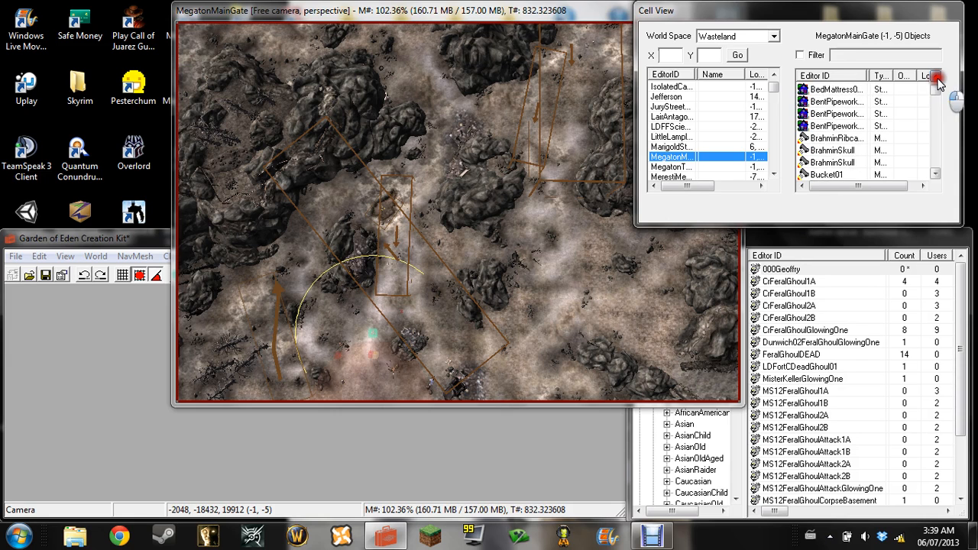
{"action": "left_click", "coordinate": [935, 77]}
{"action": "left_click", "coordinate": [936, 77]}
{"action": "left_click", "coordinate": [935, 77]}
{"action": "left_click", "coordinate": [936, 77]}
{"action": "left_click", "coordinate": [936, 77]}
{"action": "left_click", "coordinate": [936, 77]}
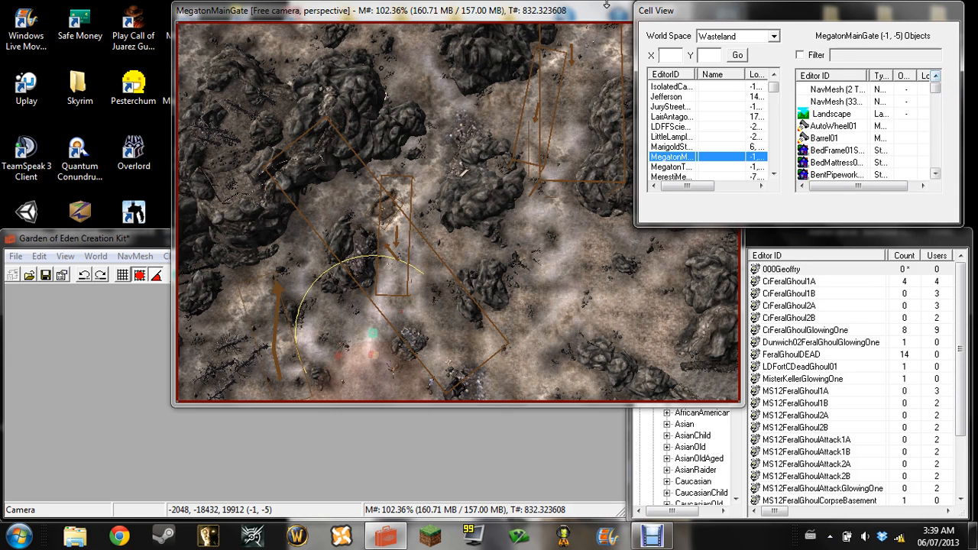
Place the 000Geoffry creature in the world on the open ground just outside Megaton's entrance gate
{"action": "left_click", "coordinate": [502, 18]}
{"action": "scroll", "coordinate": [514, 200], "scroll_direction": "down", "scroll_amount": 6}
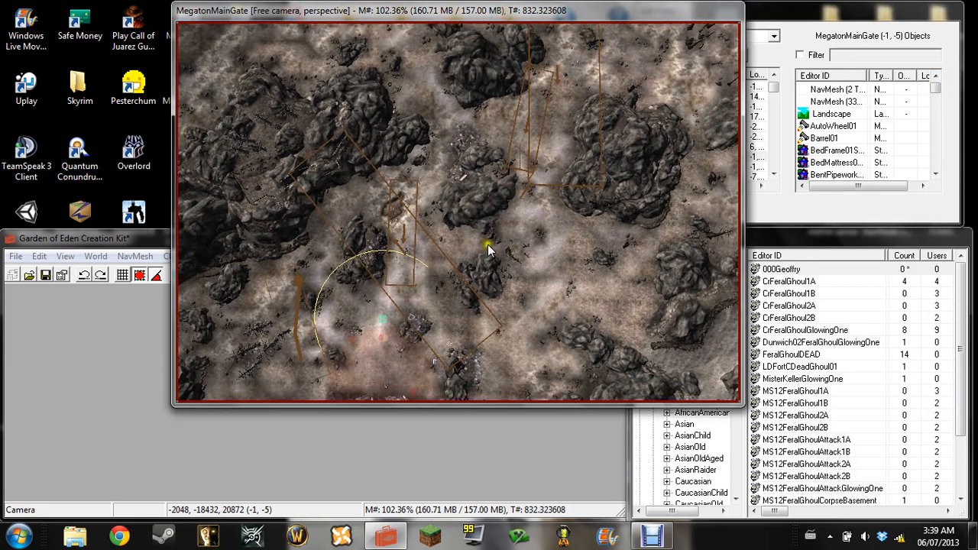
{"action": "scroll", "coordinate": [487, 242], "scroll_direction": "down", "scroll_amount": 2}
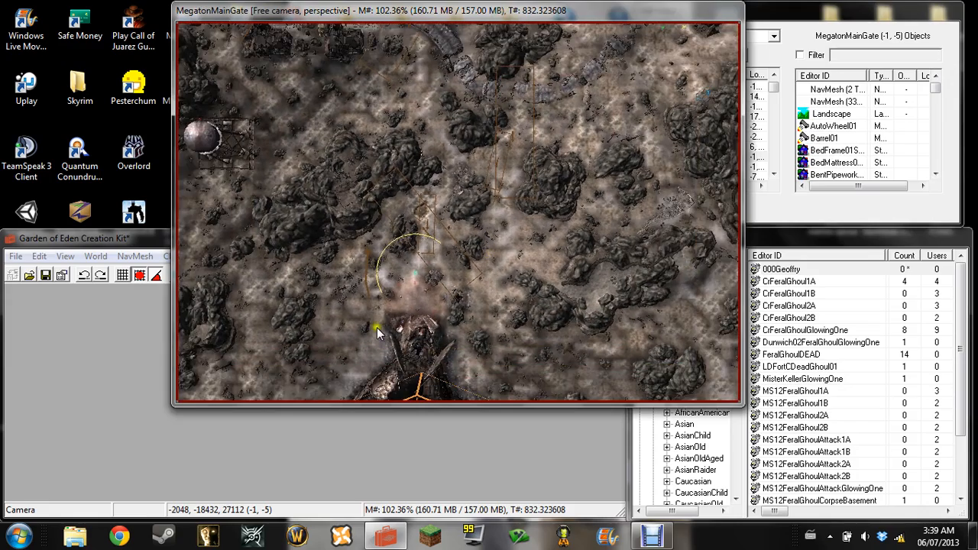
{"action": "middle_click_drag", "start_coordinate": [423, 297], "coordinate": [539, 170]}
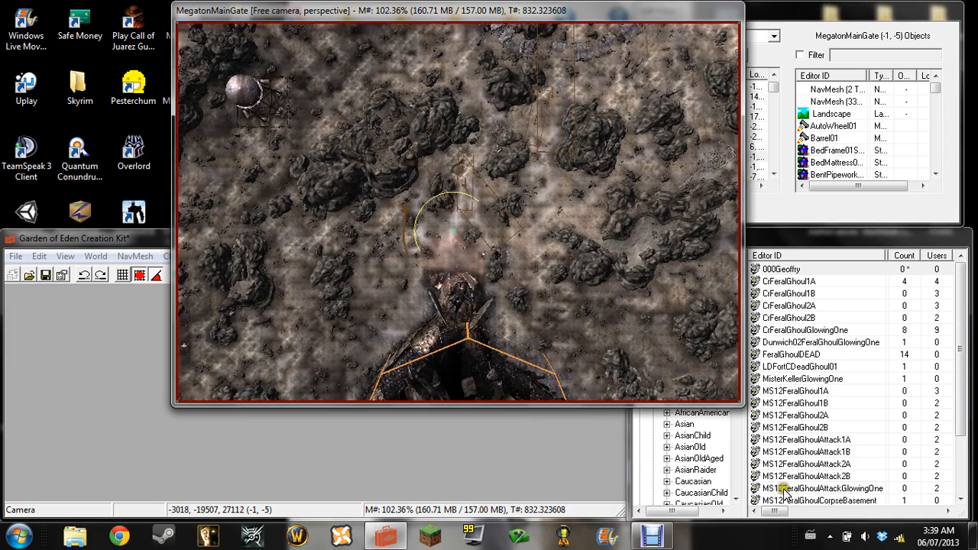
{"action": "scroll", "coordinate": [477, 351], "scroll_direction": "down", "scroll_amount": 1}
{"action": "middle_click_drag", "start_coordinate": [474, 345], "coordinate": [508, 177]}
{"action": "right_click", "coordinate": [509, 177]}
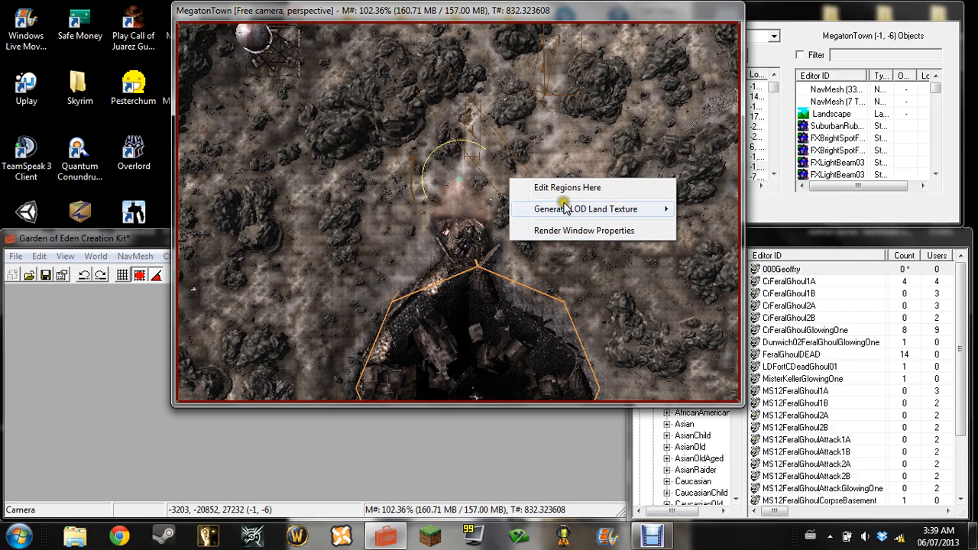
{"action": "left_click", "coordinate": [443, 200]}
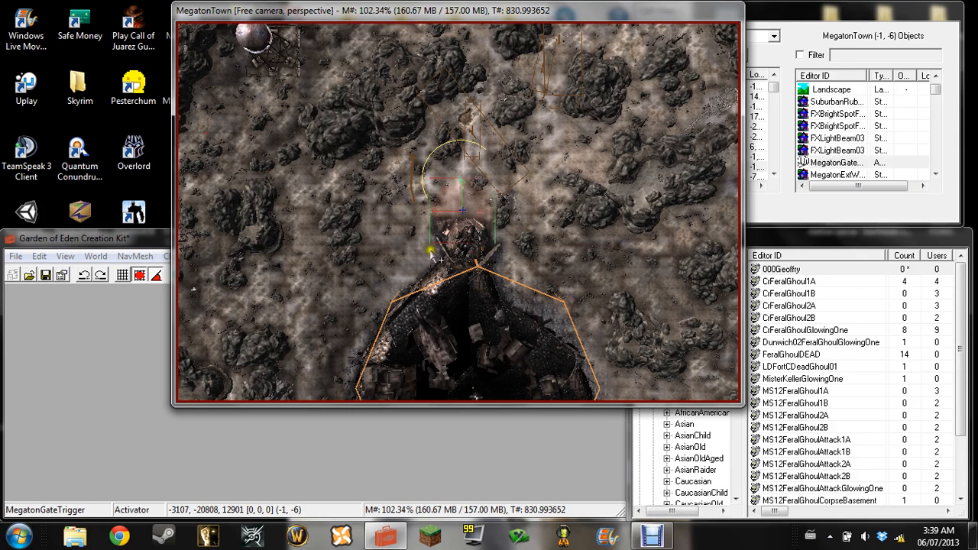
{"action": "scroll", "coordinate": [449, 237], "scroll_direction": "up", "scroll_amount": 5}
{"action": "scroll", "coordinate": [450, 237], "scroll_direction": "up", "scroll_amount": 5}
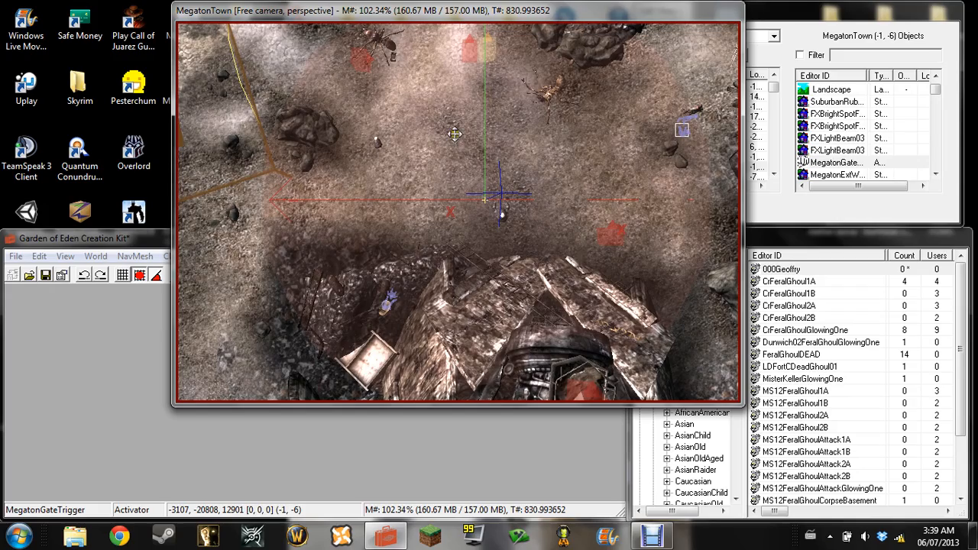
{"action": "scroll", "coordinate": [451, 128], "scroll_direction": "up", "scroll_amount": 3}
{"action": "scroll", "coordinate": [451, 128], "scroll_direction": "down", "scroll_amount": 5}
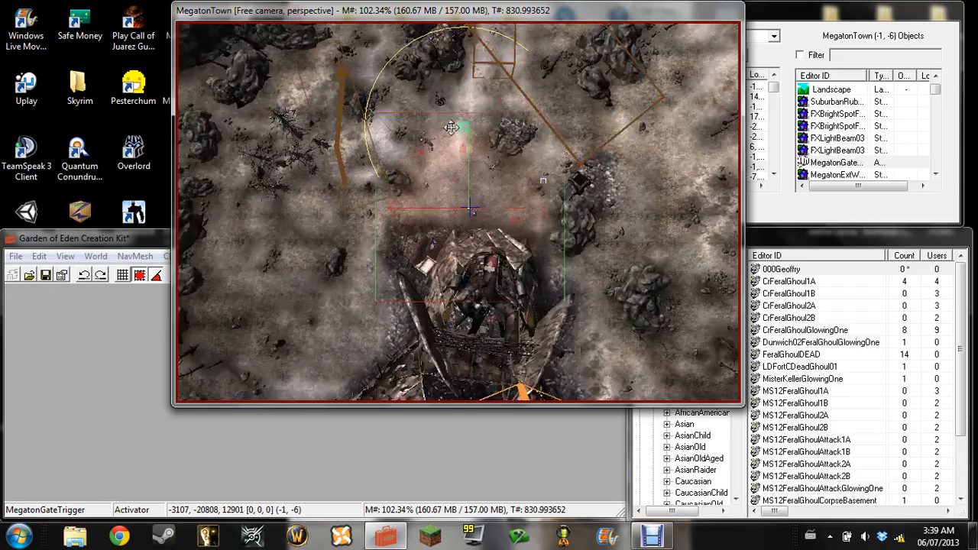
{"action": "scroll", "coordinate": [637, 196], "scroll_direction": "up", "scroll_amount": 2}
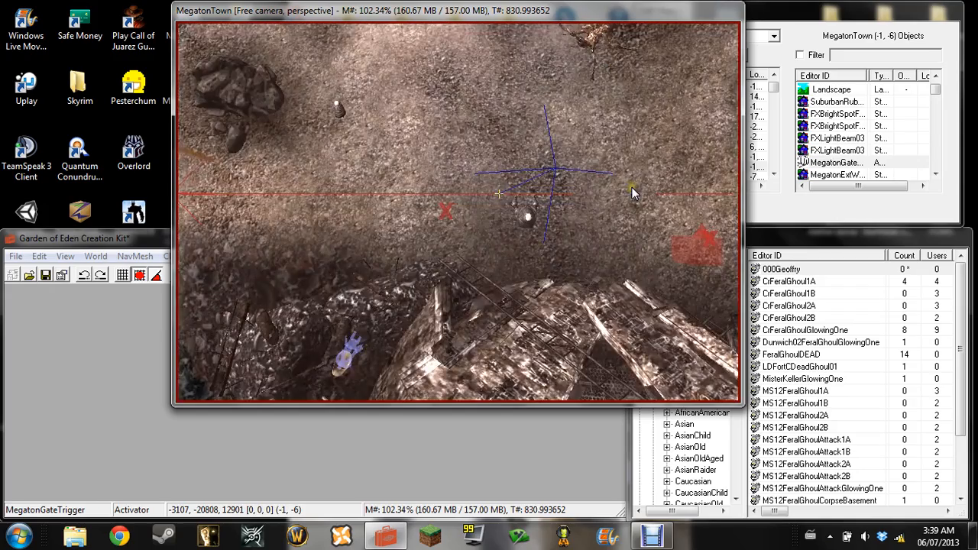
{"action": "scroll", "coordinate": [632, 187], "scroll_direction": "down", "scroll_amount": 3}
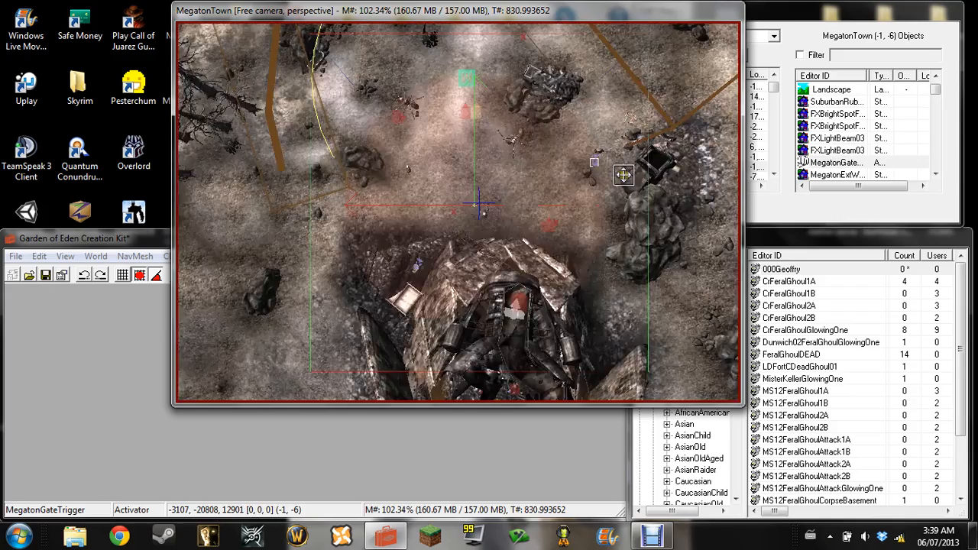
{"action": "left_click", "coordinate": [773, 242]}
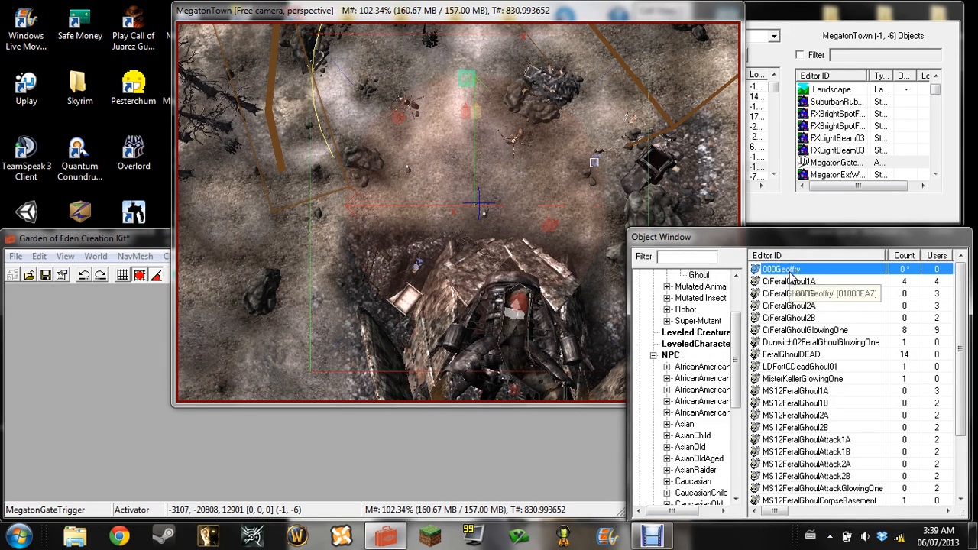
{"action": "left_click_drag", "start_coordinate": [790, 275], "coordinate": [447, 164]}
Lower the placed 000Geoffry creature toward the ground in front of the gate, to a height of about 13184
{"action": "scroll", "coordinate": [447, 164], "scroll_direction": "down", "scroll_amount": 4}
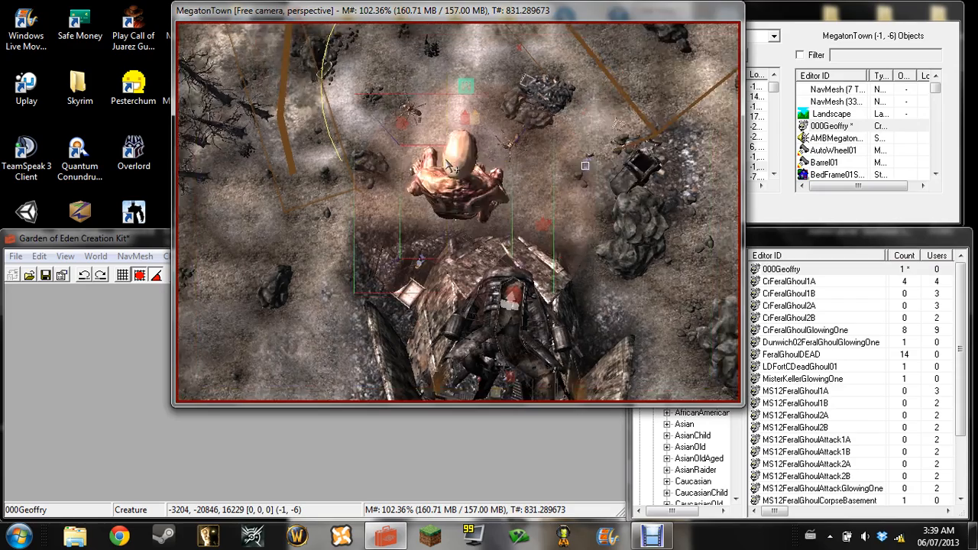
{"action": "scroll", "coordinate": [450, 218], "scroll_direction": "up", "scroll_amount": 5}
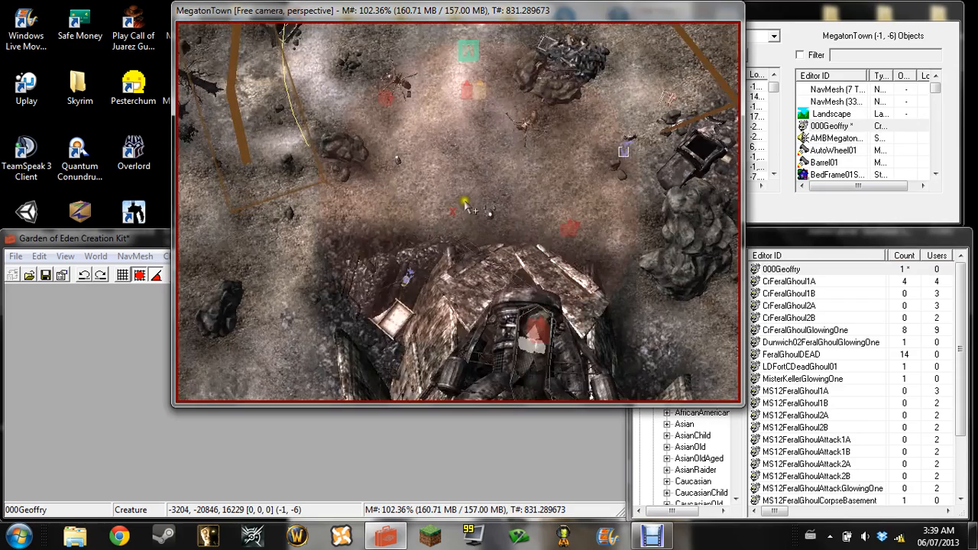
{"action": "scroll", "coordinate": [462, 204], "scroll_direction": "down", "scroll_amount": 2}
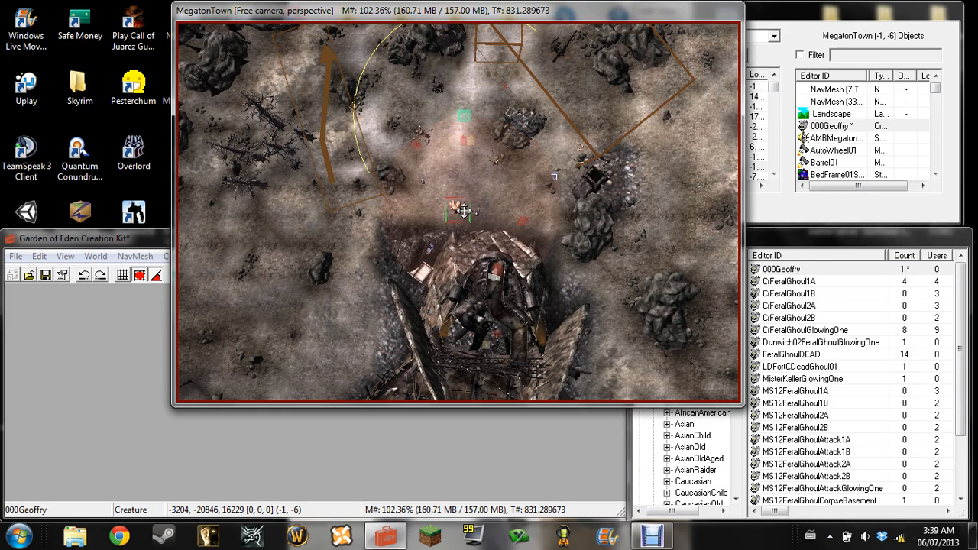
{"action": "left_click_drag", "start_coordinate": [456, 209], "coordinate": [467, 256]}
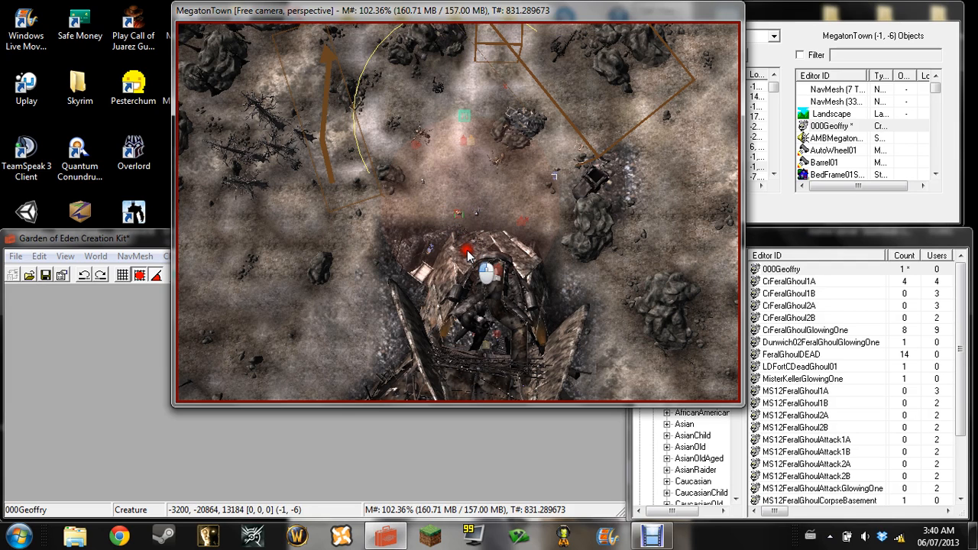
Check 000Geoffry's position above the ground up close and at an angle, briefly switching the Render Window's bright lighting on and off
{"action": "scroll", "coordinate": [500, 220], "scroll_direction": "up", "scroll_amount": 5}
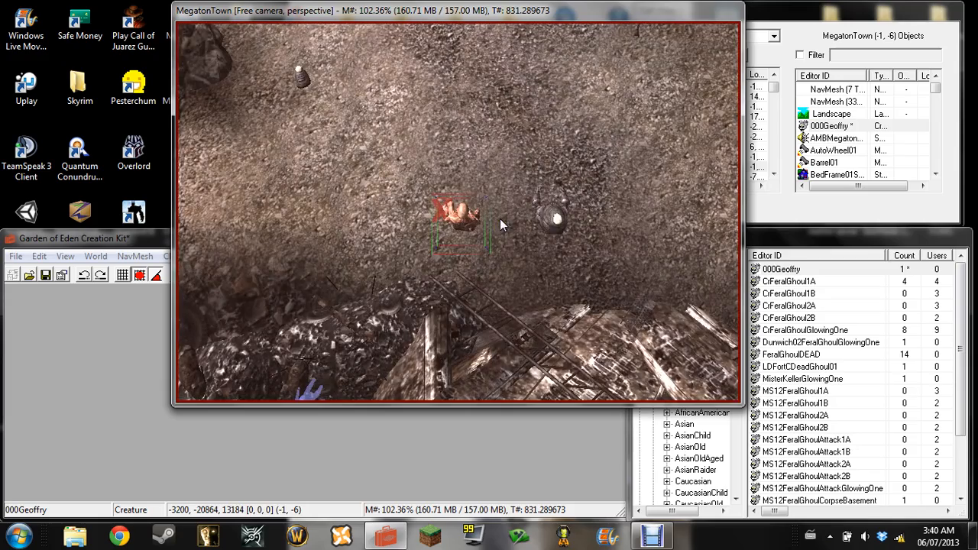
{"action": "left_click", "coordinate": [499, 219]}
{"action": "key", "text": "a"}
{"action": "left_click", "coordinate": [539, 234]}
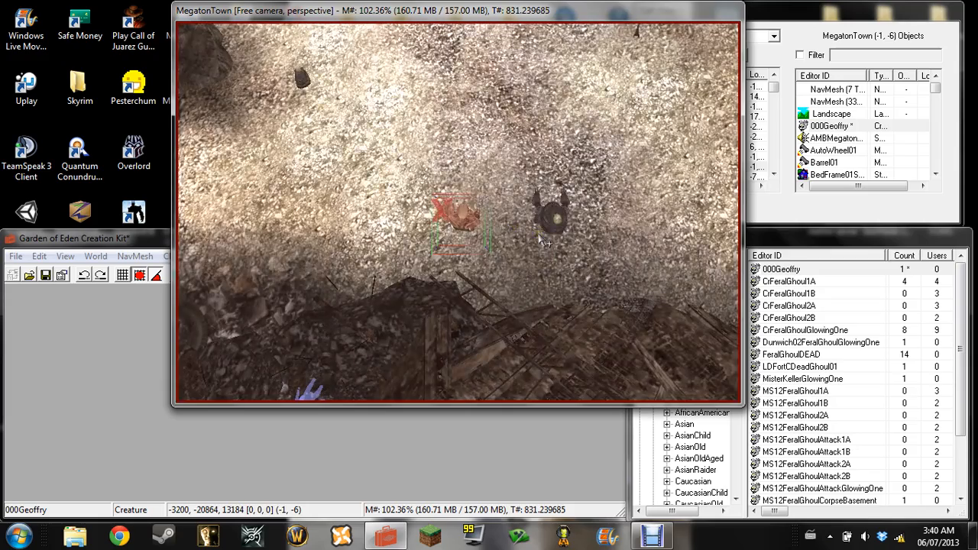
{"action": "key", "text": "a"}
{"action": "middle_click_drag", "start_coordinate": [402, 228], "coordinate": [468, 157]}
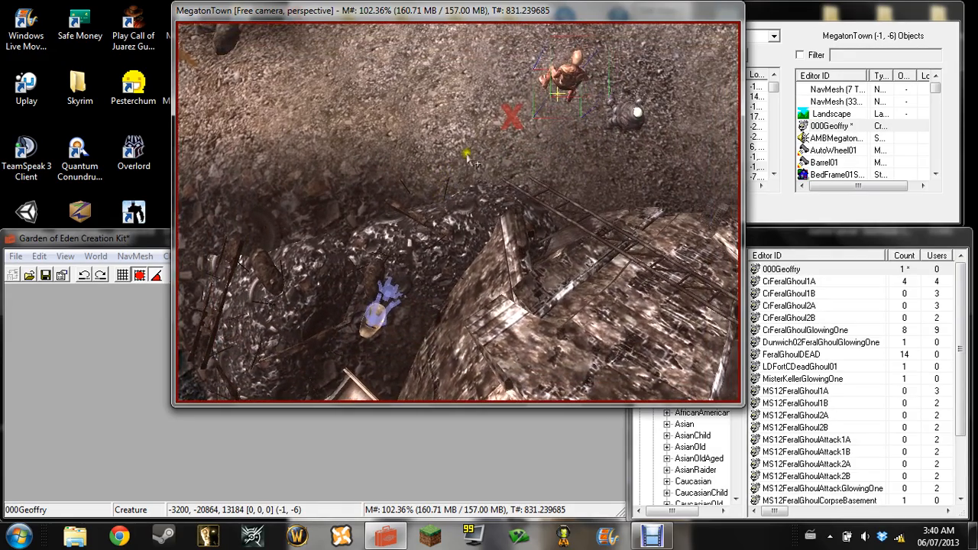
Clear the selection on 000Geoffry and shrink the Render Window to uncover the Cell View and main editor windows
{"action": "left_click", "coordinate": [564, 99]}
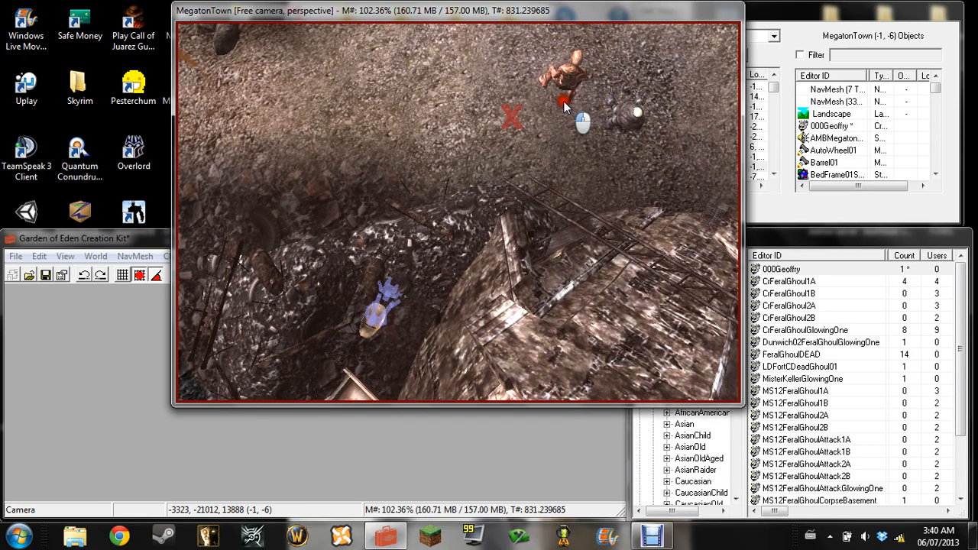
{"action": "left_click", "coordinate": [566, 90]}
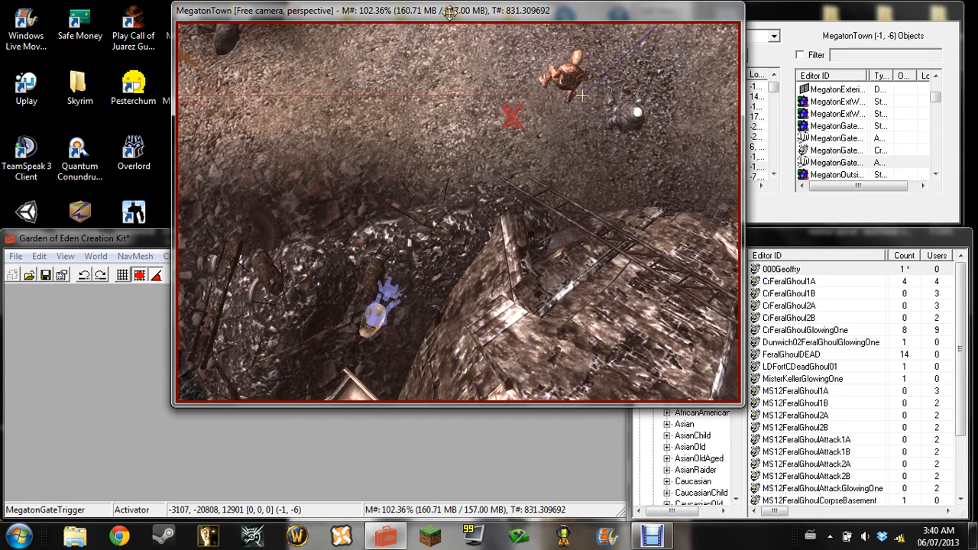
{"action": "left_click", "coordinate": [47, 237]}
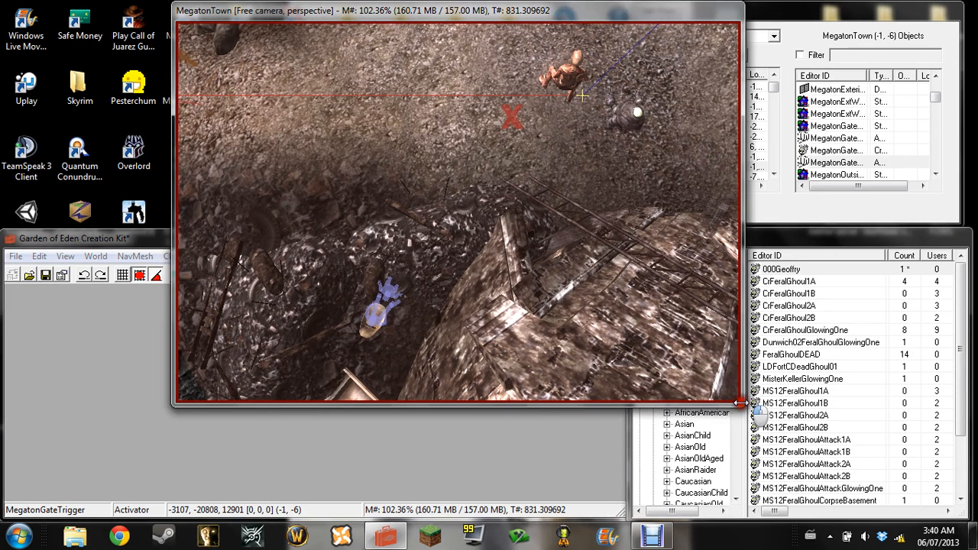
{"action": "left_click_drag", "start_coordinate": [739, 403], "coordinate": [637, 227]}
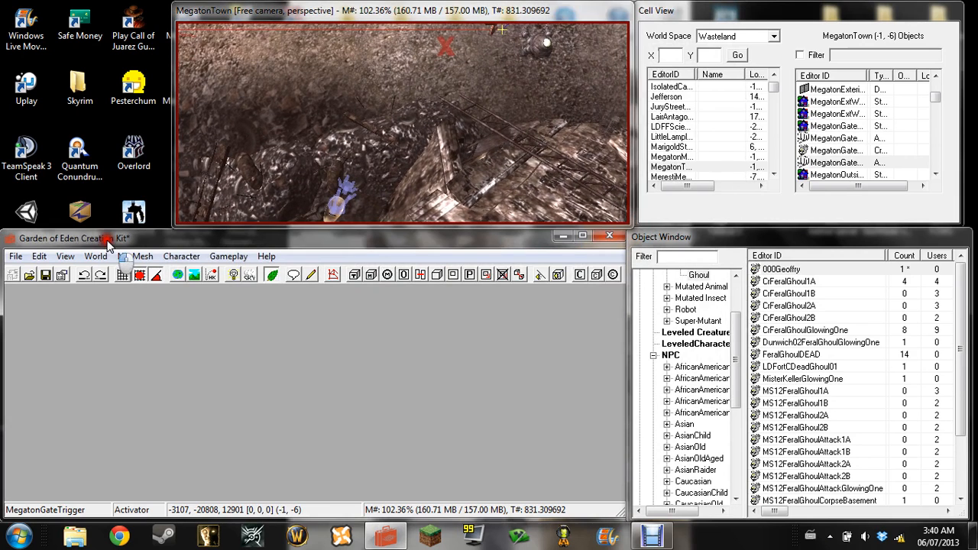
Save the mod as a TES plugin file (.esp) named GeoffreyBallsholder in the Fallout 3 Data folder
{"action": "left_click", "coordinate": [14, 257]}
{"action": "left_click", "coordinate": [30, 289]}
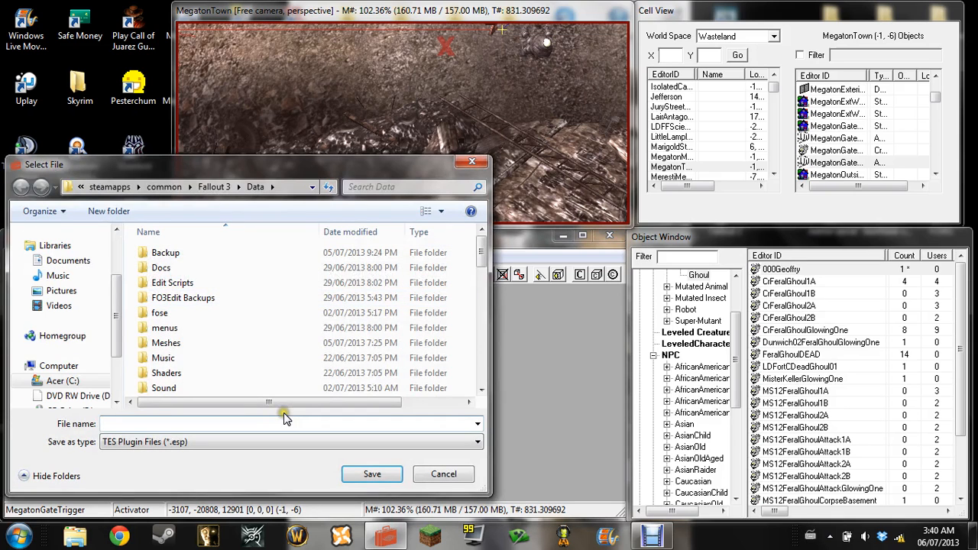
{"action": "type", "text": "GeoffreyBallsholder"}
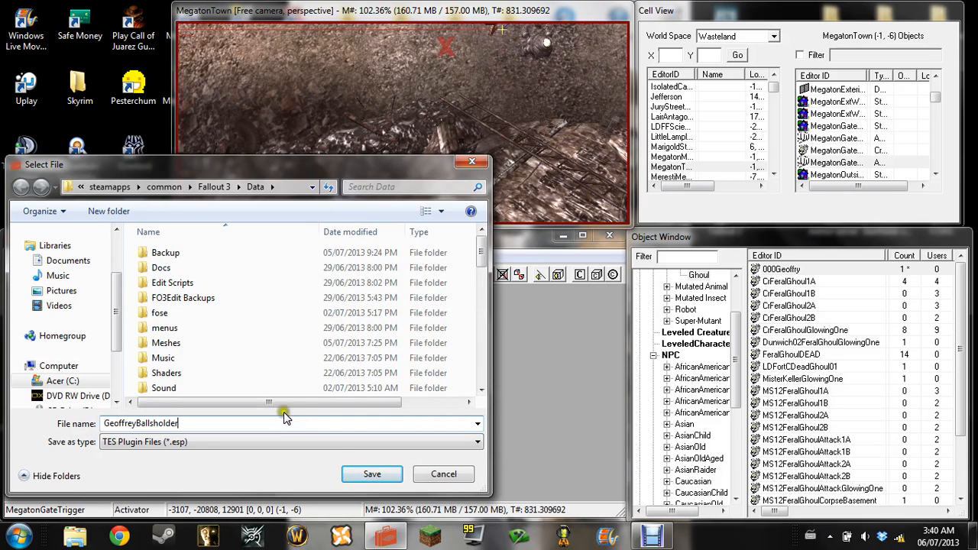
{"action": "left_click", "coordinate": [478, 442]}
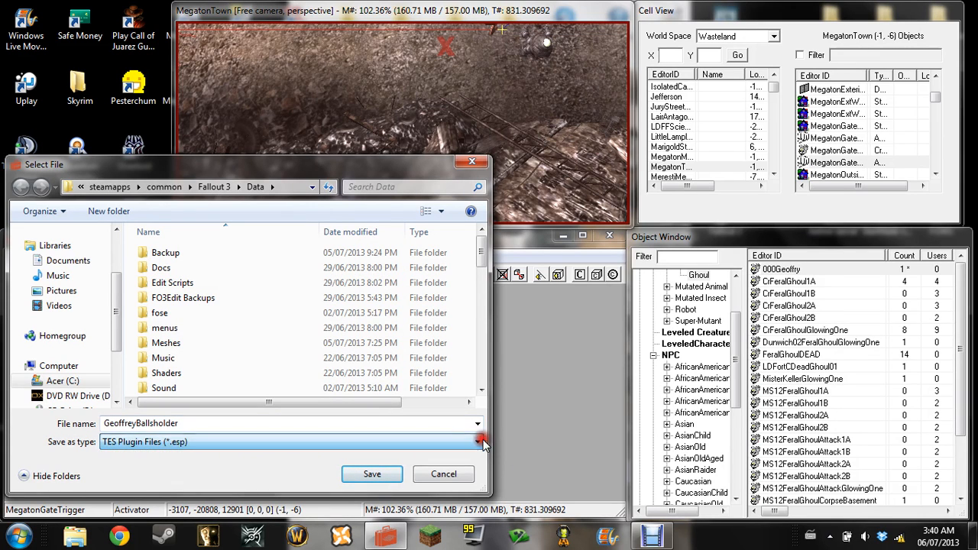
{"action": "left_click", "coordinate": [372, 474]}
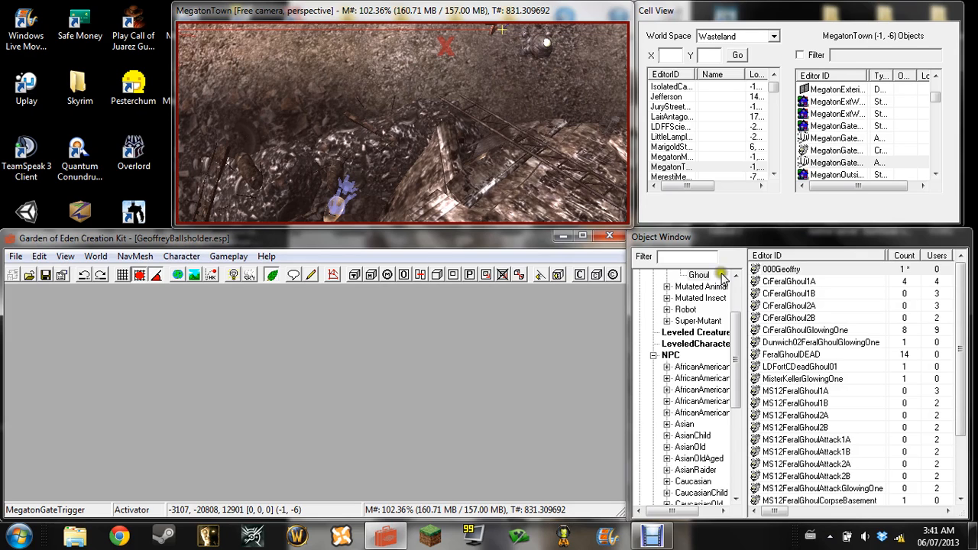
Close the Garden of Eden Creation Kit
{"action": "left_click", "coordinate": [608, 236]}
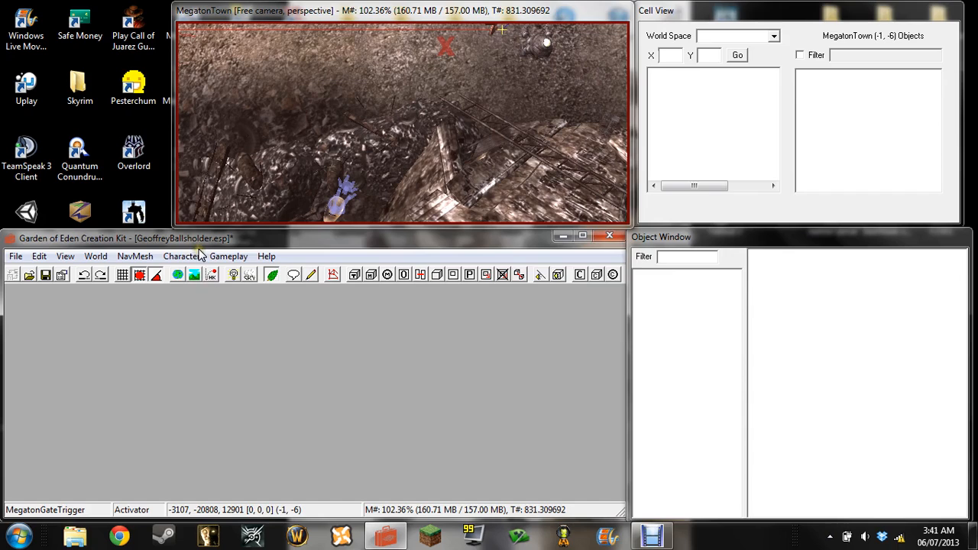
{"action": "left_click", "coordinate": [211, 313]}
Connect the computer to the Shiki-Wifi-guest wireless network and dismiss the network location choice
{"action": "left_click", "coordinate": [898, 535]}
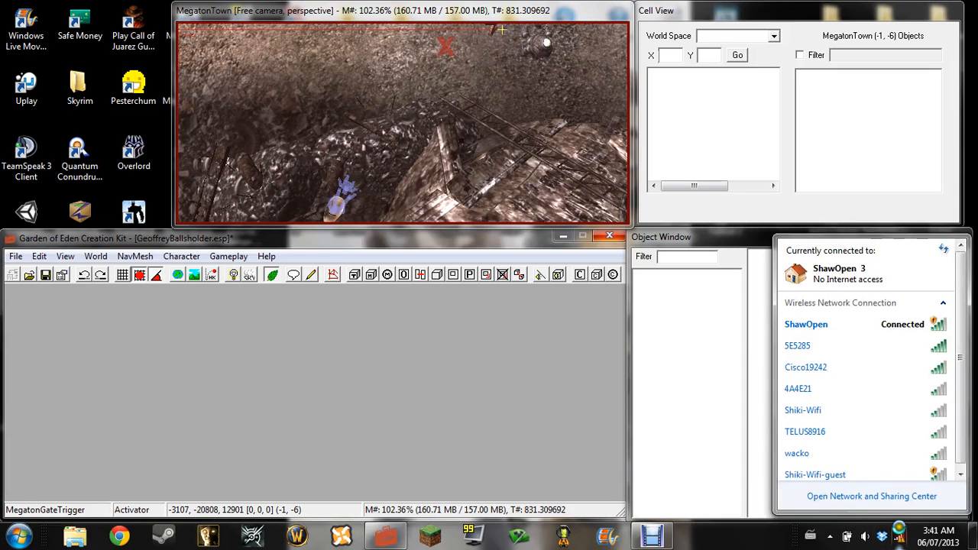
{"action": "scroll", "coordinate": [895, 481], "scroll_direction": "down", "scroll_amount": 1}
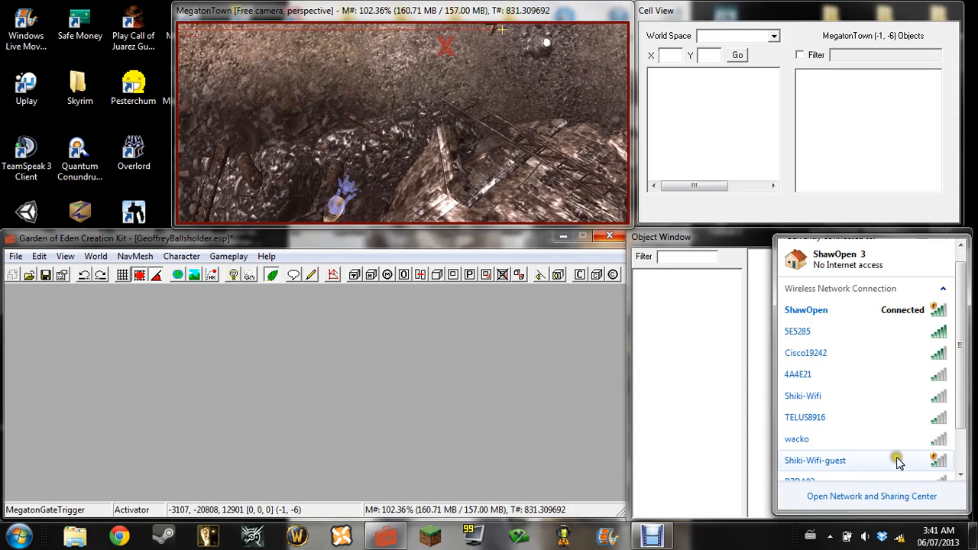
{"action": "left_click", "coordinate": [899, 462]}
{"action": "left_click", "coordinate": [897, 463]}
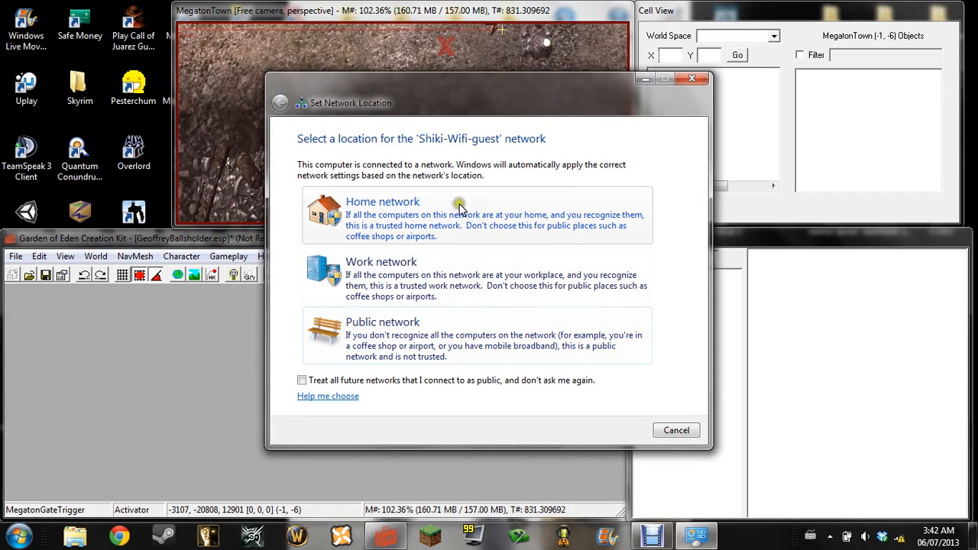
{"action": "left_click", "coordinate": [665, 432]}
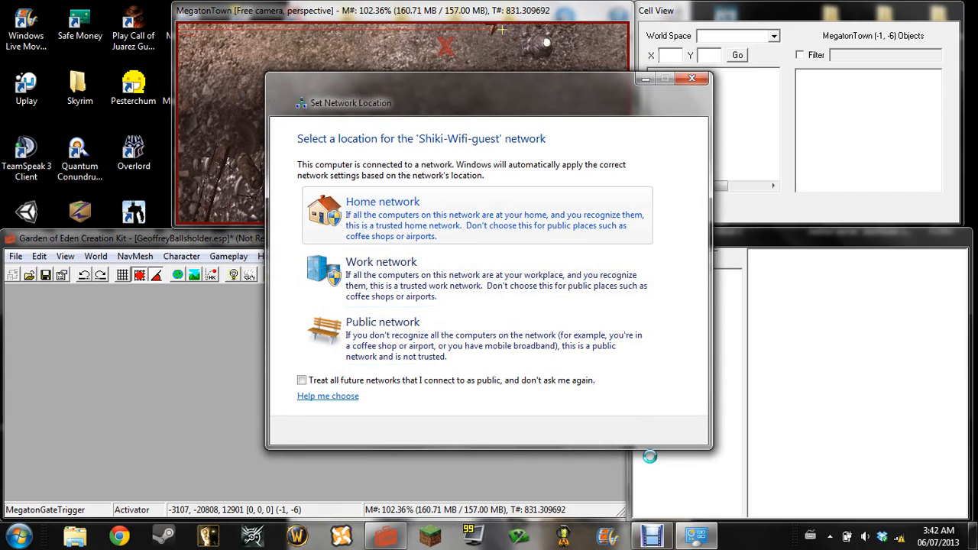
{"action": "left_click", "coordinate": [680, 432]}
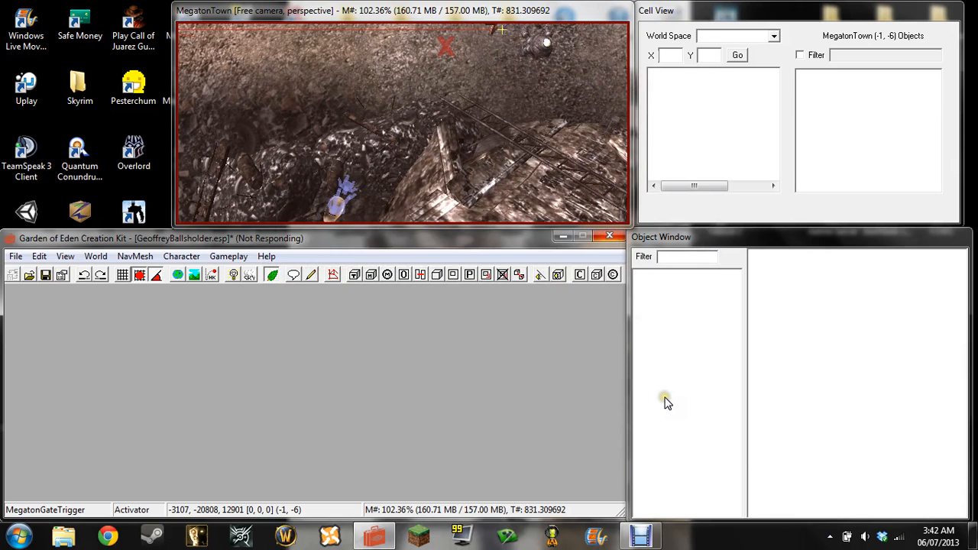
Force the unresponsive Garden of Eden Creation Kit to close
{"action": "left_click", "coordinate": [653, 315]}
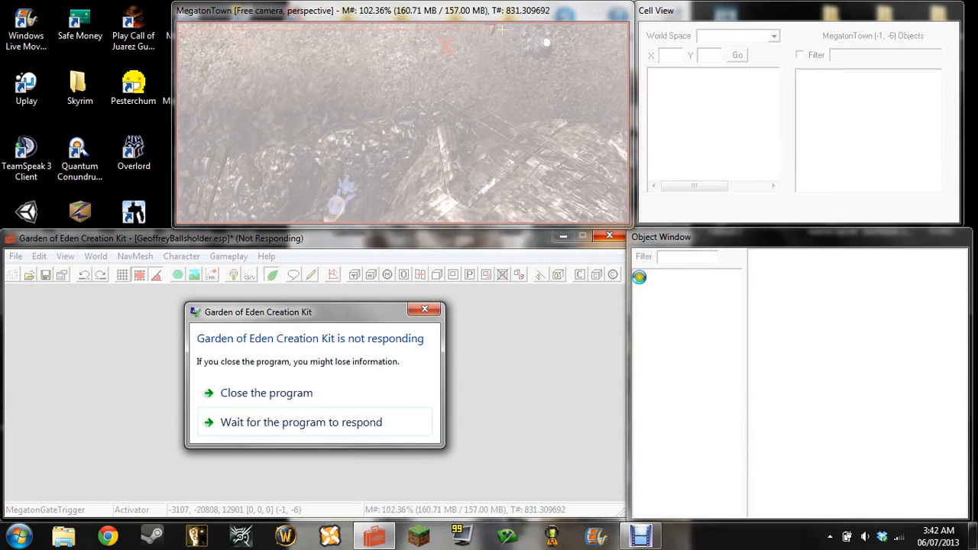
{"action": "left_click", "coordinate": [326, 394]}
{"action": "left_click", "coordinate": [405, 410]}
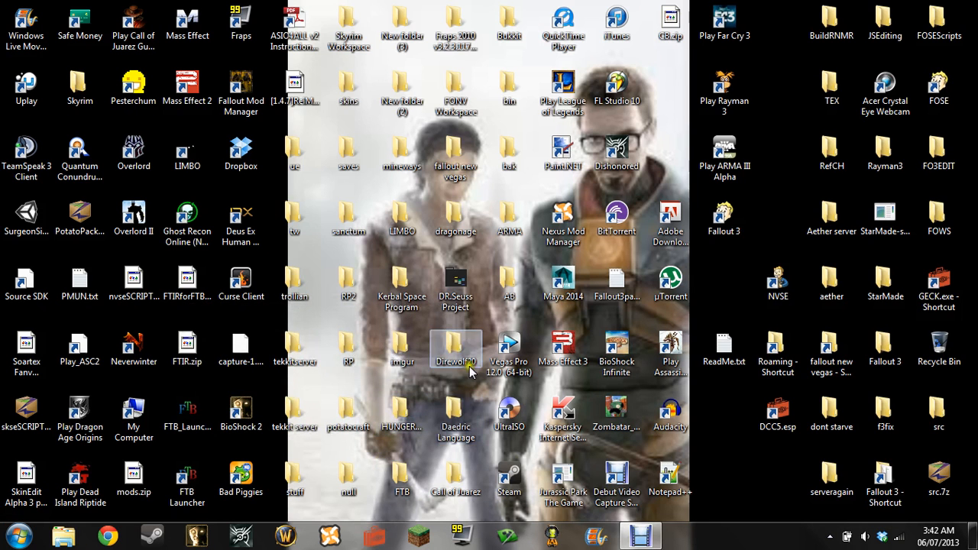
Search the computer for "Geoff", put a shortcut to GeoffreyBallsholder.esp on the desktop, and remove the DCC5.esp shortcut from there
{"action": "left_click", "coordinate": [23, 539]}
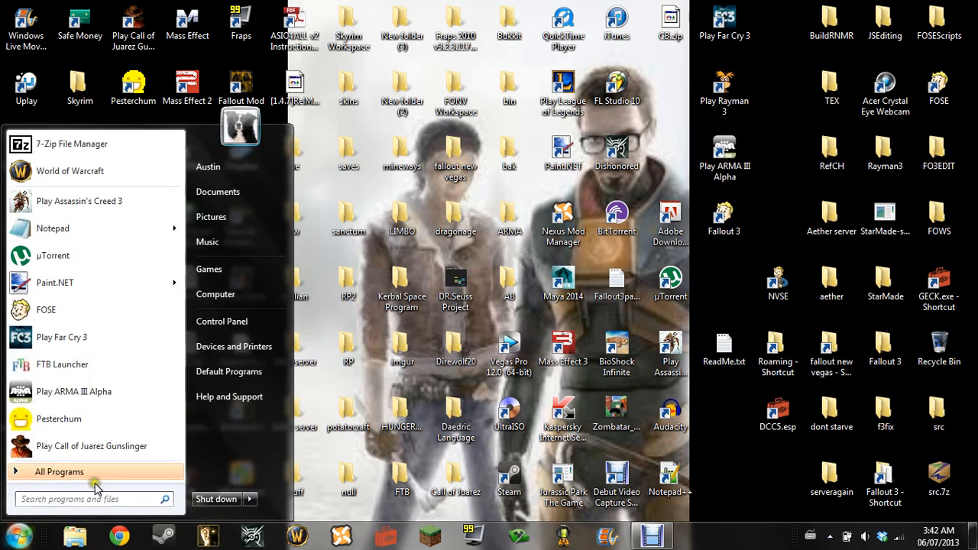
{"action": "left_click", "coordinate": [95, 499]}
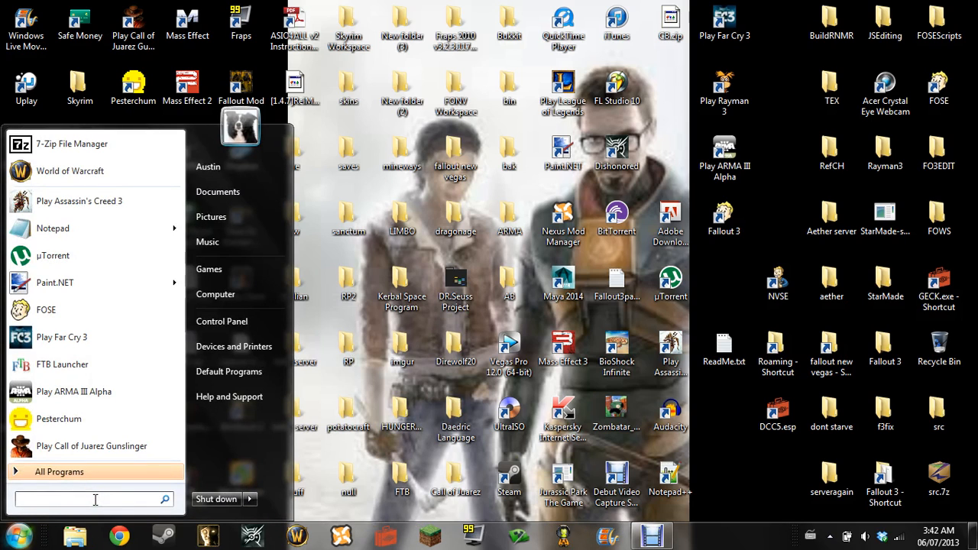
{"action": "type", "text": "Geoff"}
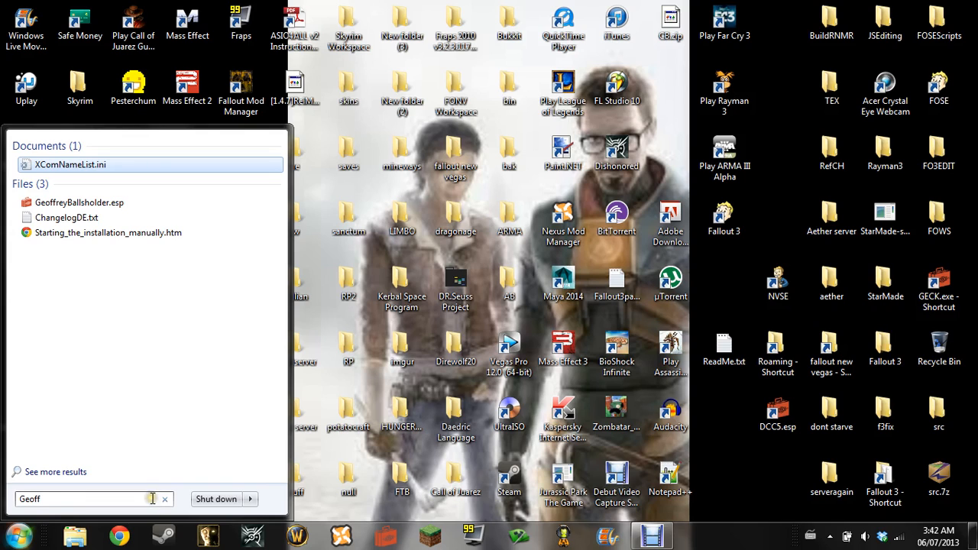
{"action": "left_click_drag", "start_coordinate": [88, 211], "coordinate": [776, 224]}
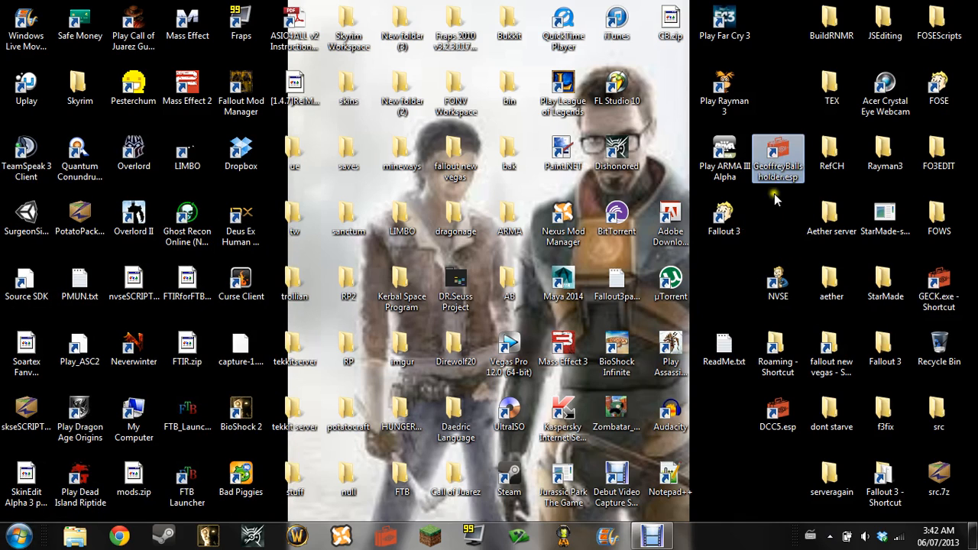
{"action": "left_click", "coordinate": [936, 284]}
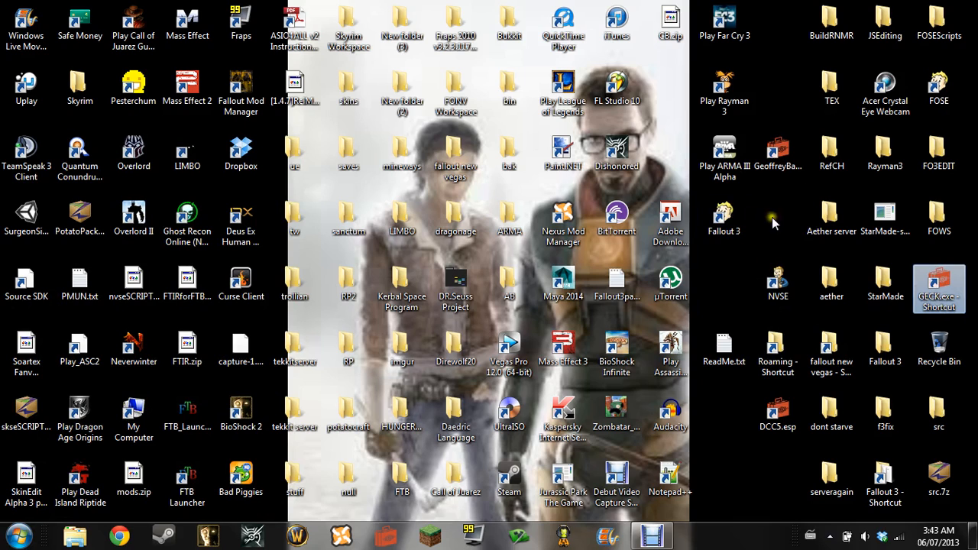
{"action": "left_click_drag", "start_coordinate": [777, 412], "coordinate": [937, 214]}
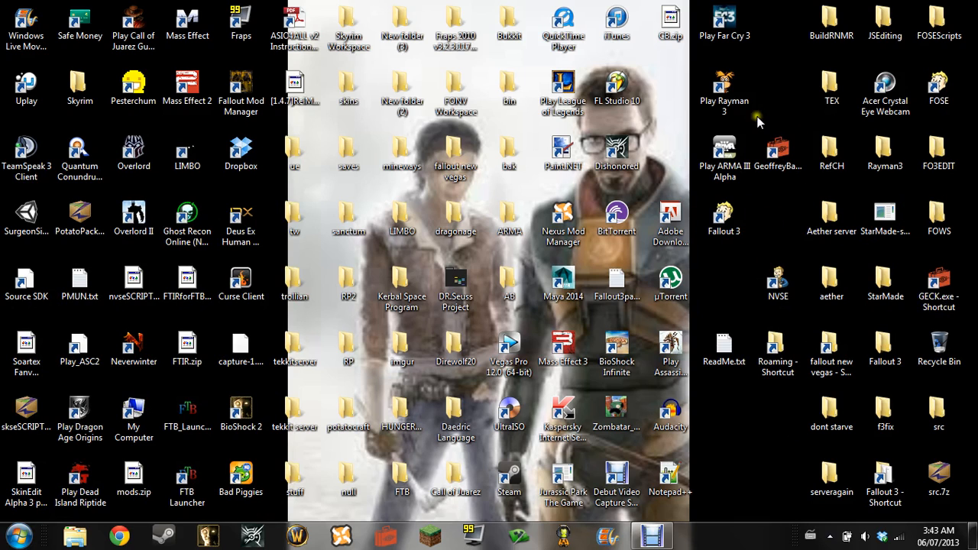
Open the desktop archive CB.zip in 7-Zip and move its window clear of the desktop's ReadMe.txt file
{"action": "right_click", "coordinate": [659, 24]}
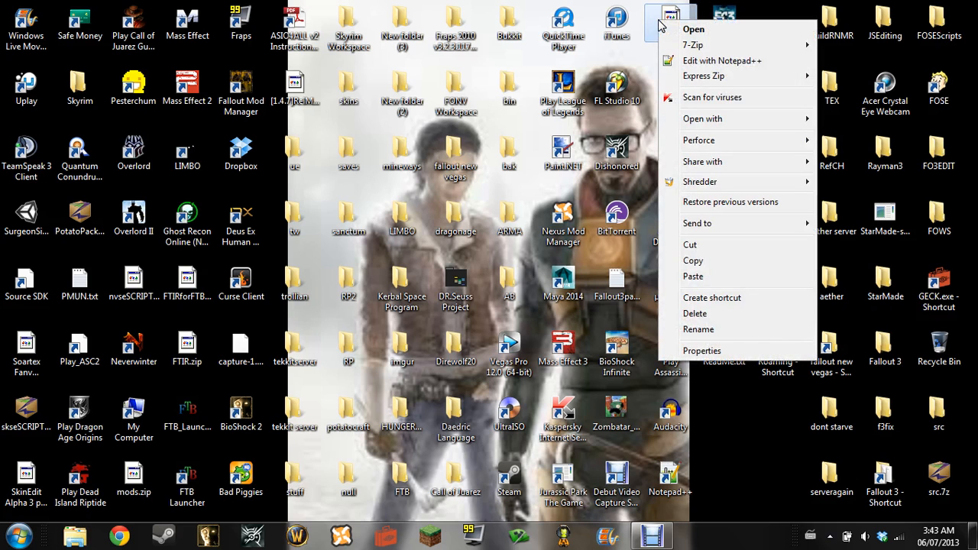
{"action": "mouse_move", "coordinate": [692, 46]}
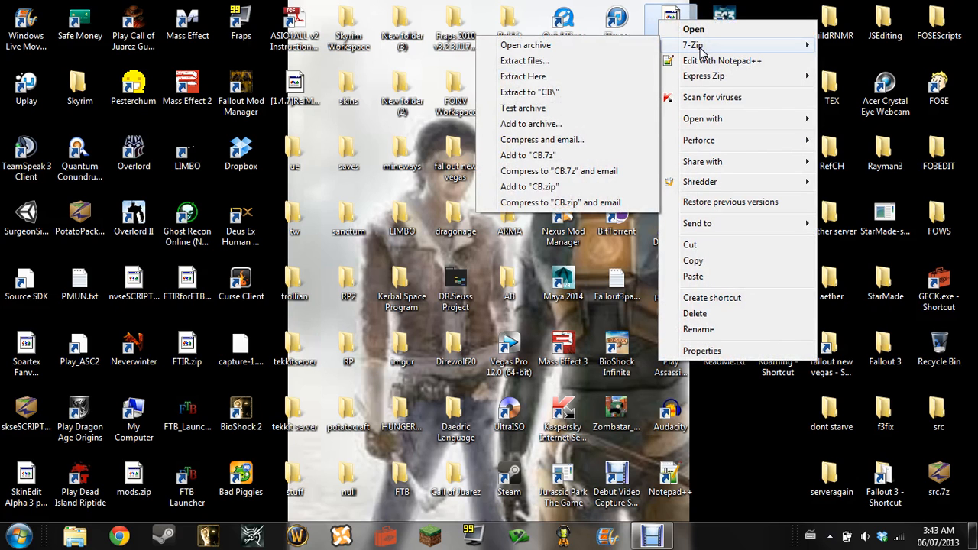
{"action": "left_click", "coordinate": [586, 49]}
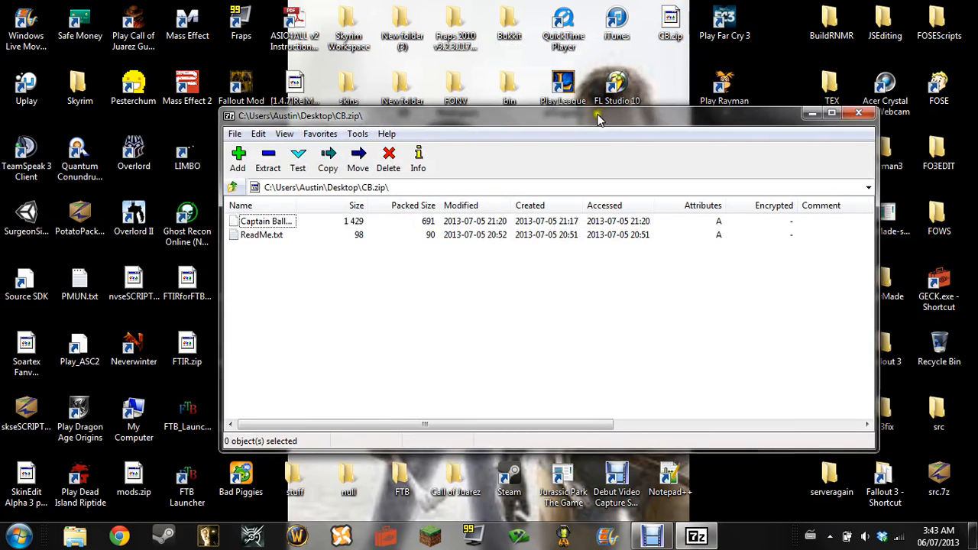
{"action": "left_click_drag", "start_coordinate": [598, 119], "coordinate": [395, 85]}
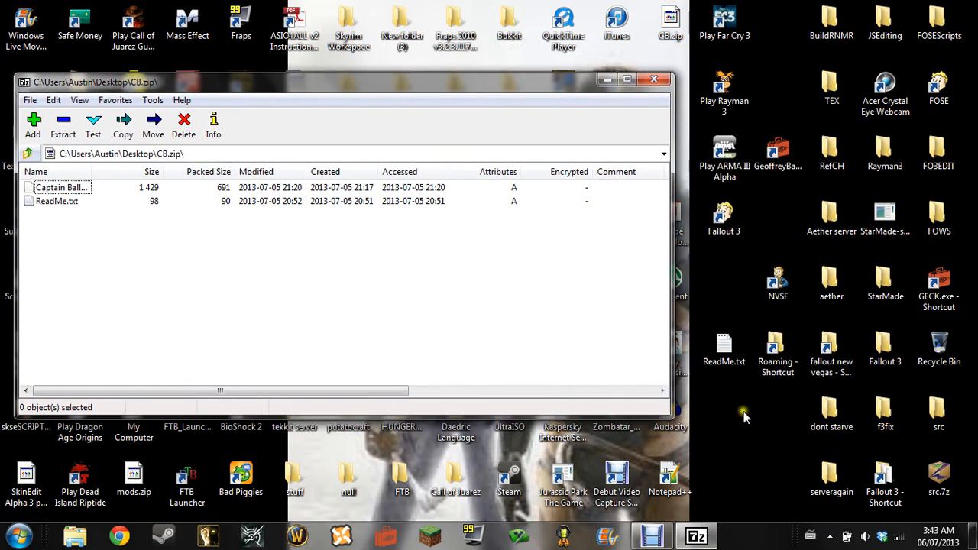
Read the desktop's ReadMe.txt file and close it
{"action": "double_click", "coordinate": [722, 351]}
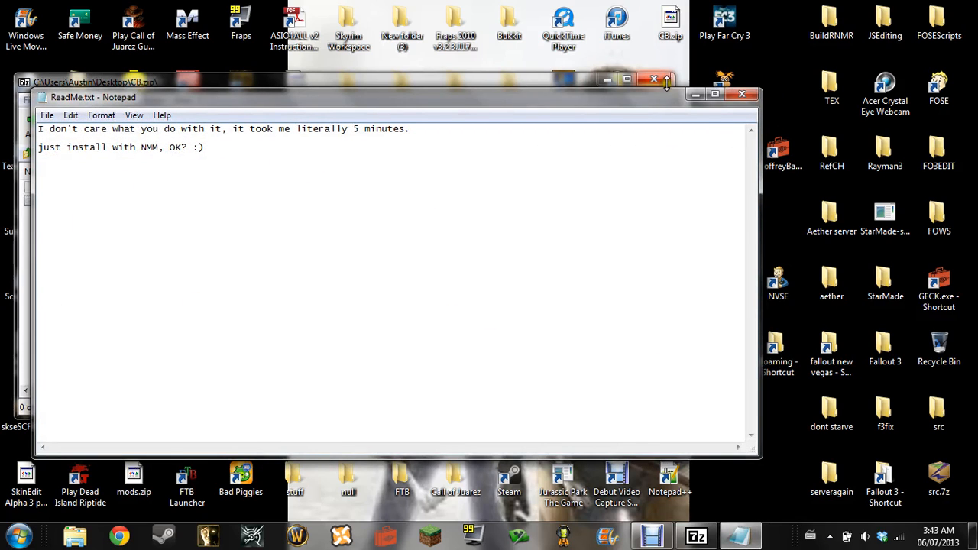
{"action": "left_click", "coordinate": [741, 94]}
{"action": "right_click", "coordinate": [724, 359]}
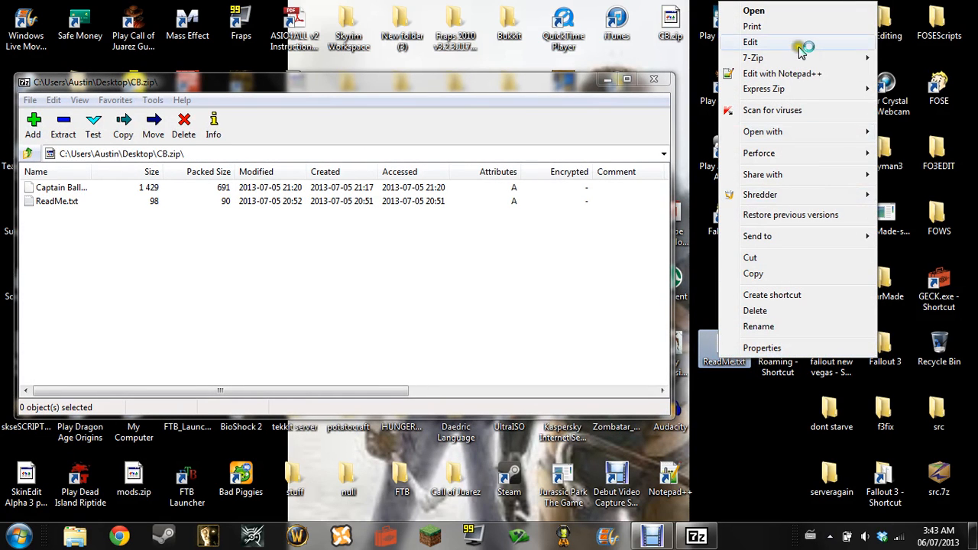
{"action": "mouse_move", "coordinate": [803, 60]}
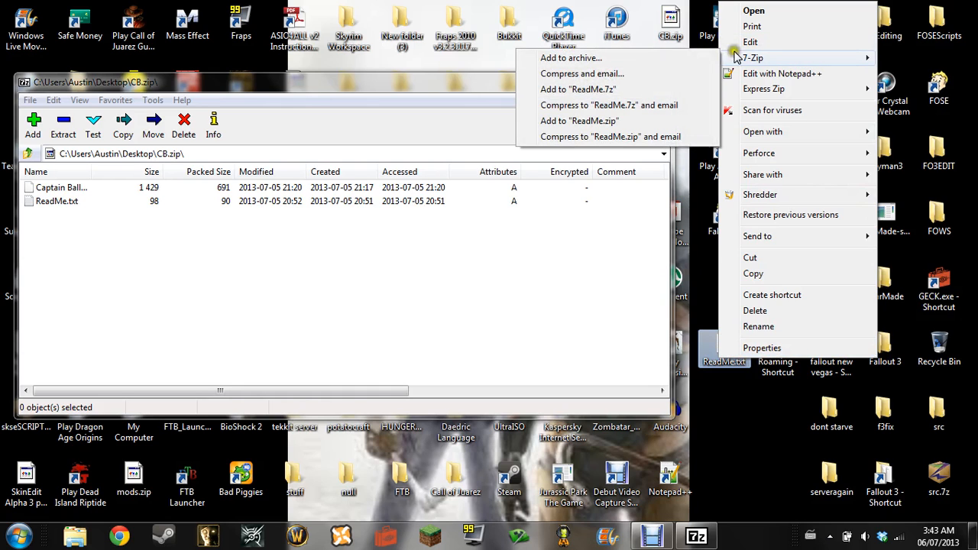
{"action": "left_click", "coordinate": [672, 59]}
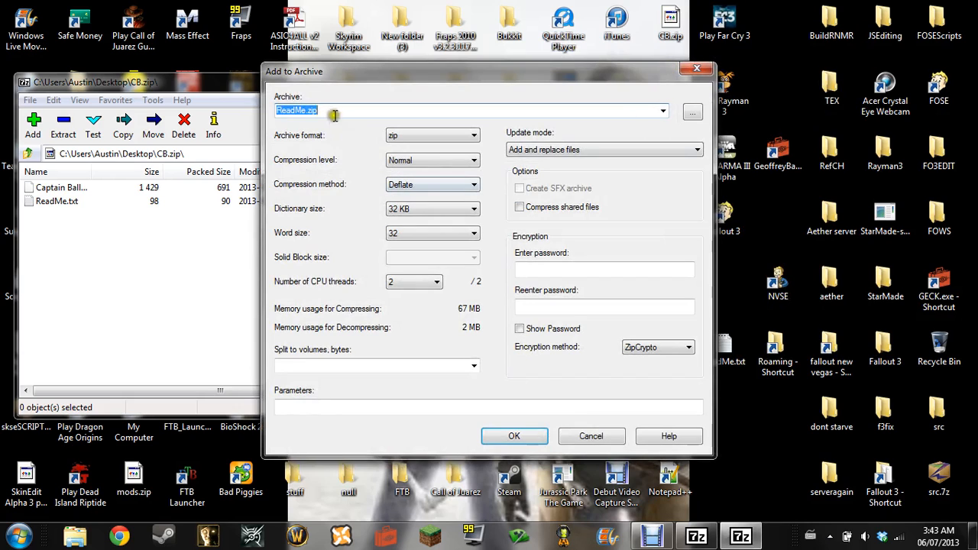
{"action": "left_click", "coordinate": [695, 70]}
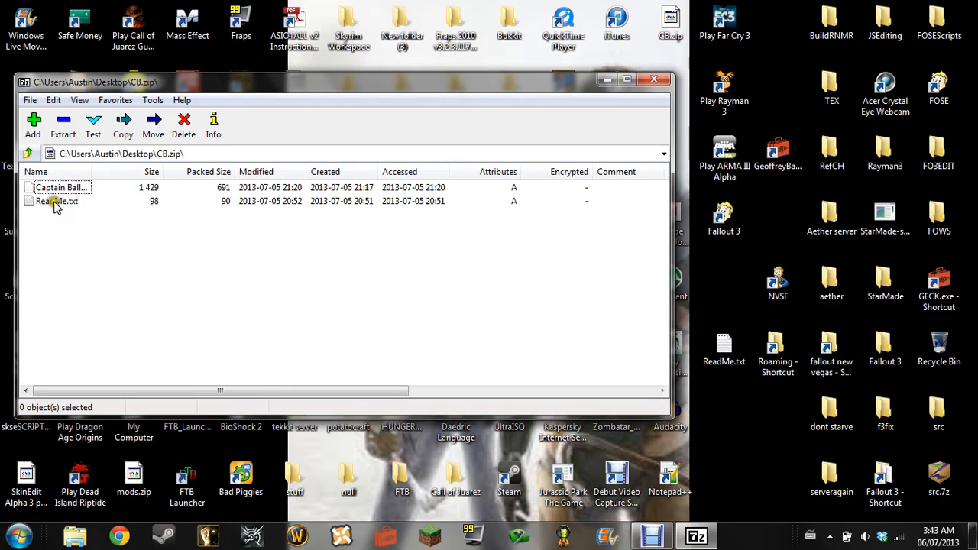
Widen the archive window and delete Captain Ballarms.esp.lnk from CB.zip
{"action": "left_click", "coordinate": [56, 190]}
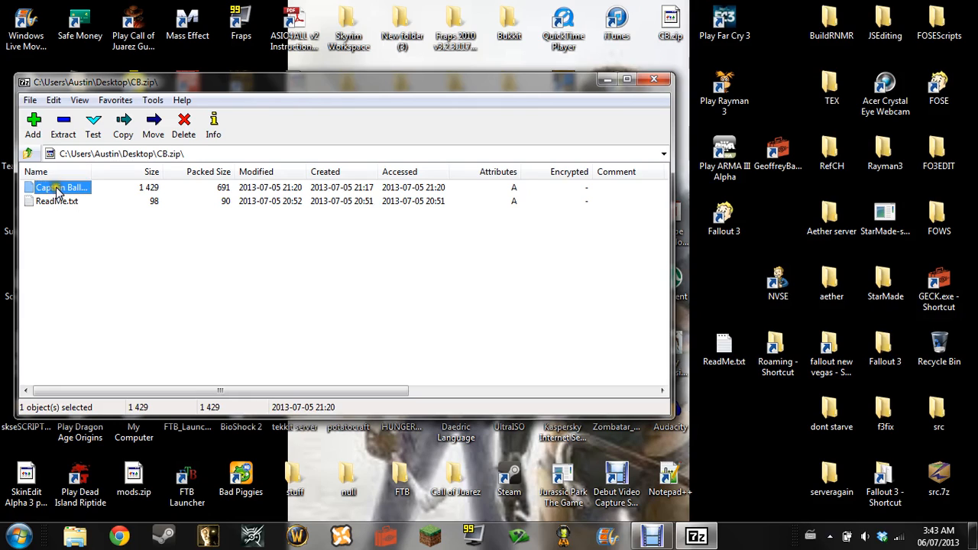
{"action": "left_click_drag", "start_coordinate": [670, 216], "coordinate": [743, 216]}
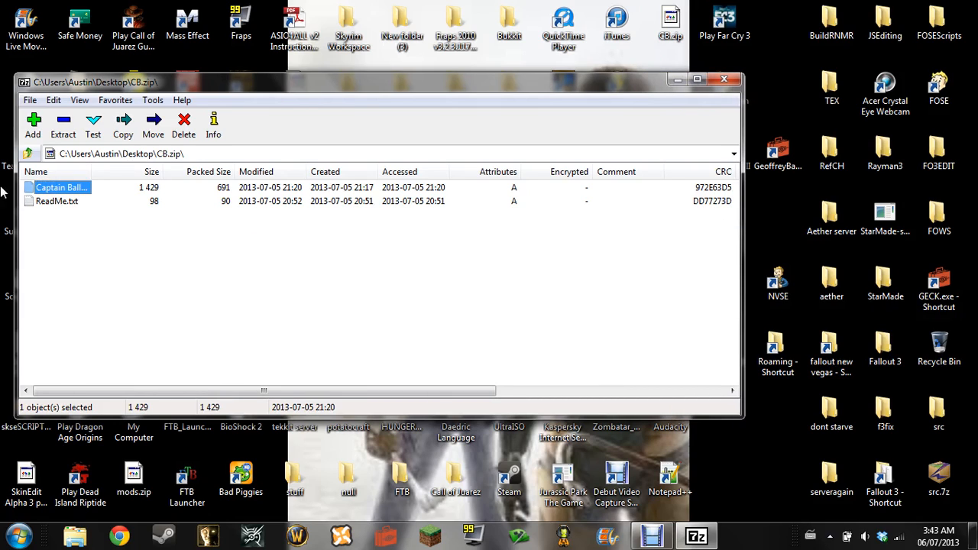
{"action": "left_click", "coordinate": [72, 188]}
{"action": "right_click", "coordinate": [72, 188]}
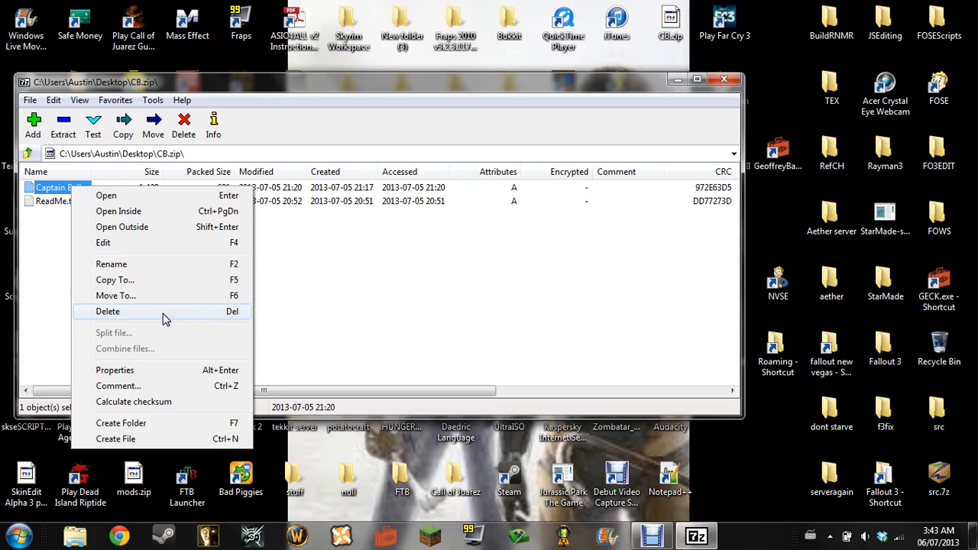
{"action": "left_click", "coordinate": [108, 311]}
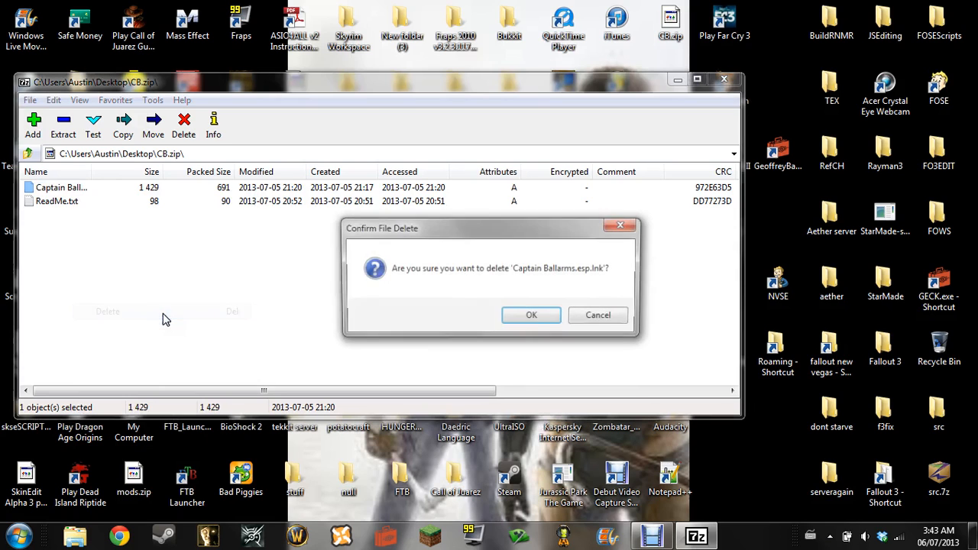
{"action": "left_click", "coordinate": [527, 318]}
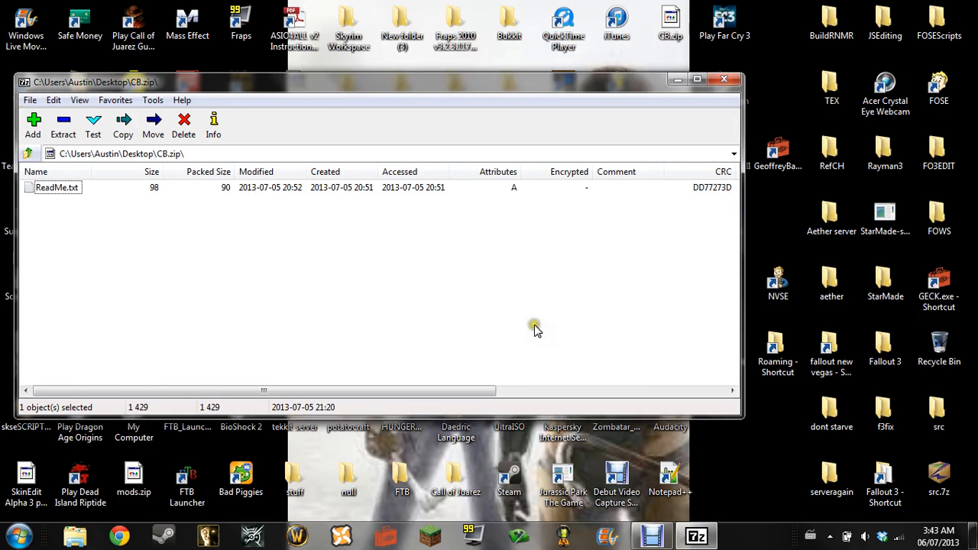
Copy the desktop's GeoffreyBallsholder.esp shortcut into the CB.zip archive
{"action": "left_click", "coordinate": [798, 153]}
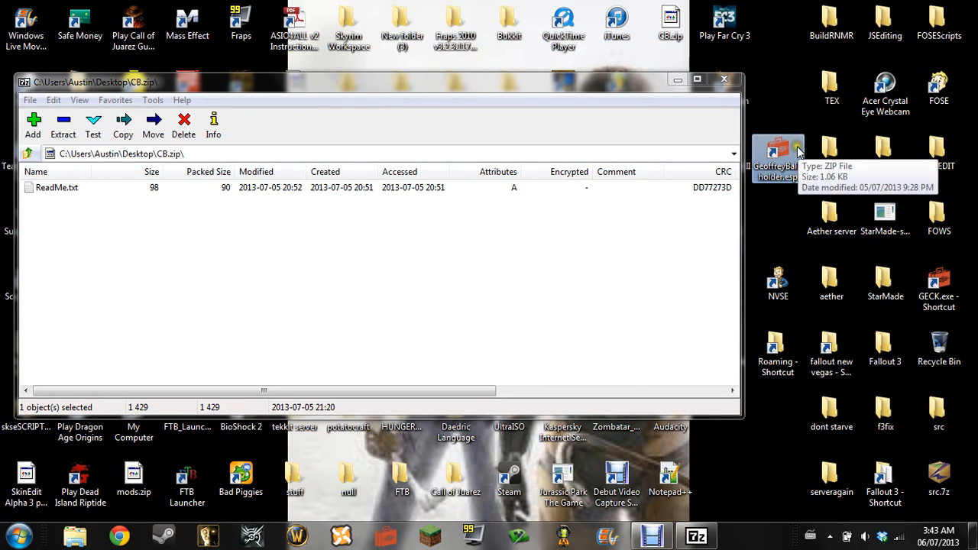
{"action": "left_click_drag", "start_coordinate": [798, 153], "coordinate": [593, 245]}
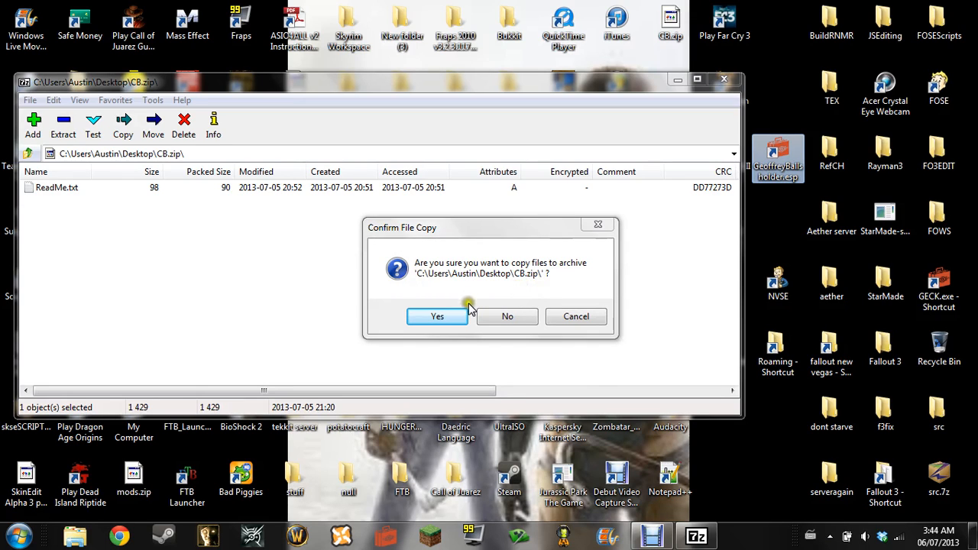
{"action": "left_click", "coordinate": [426, 314]}
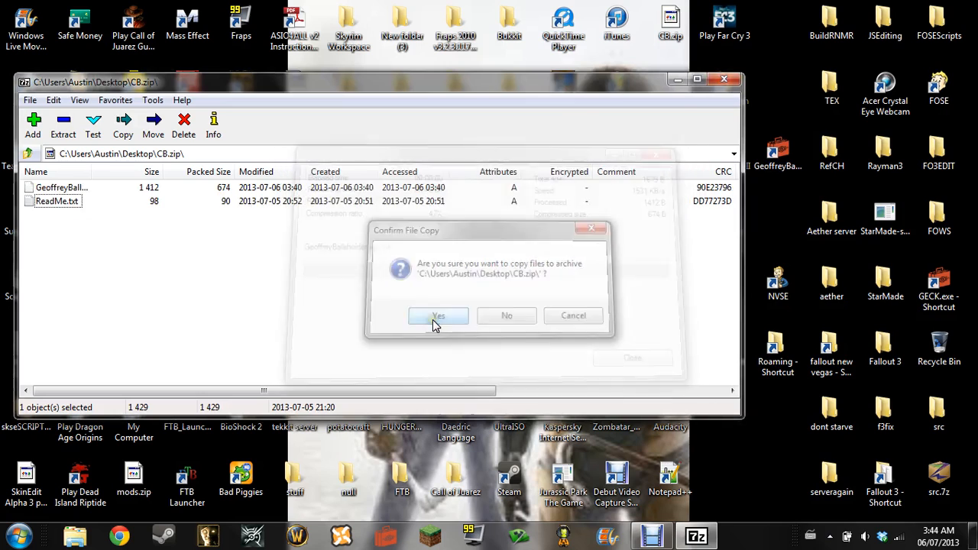
Rename the newly added Geoffrey file inside the archive as GeoffreyBallsholder.esp
{"action": "right_click", "coordinate": [76, 187]}
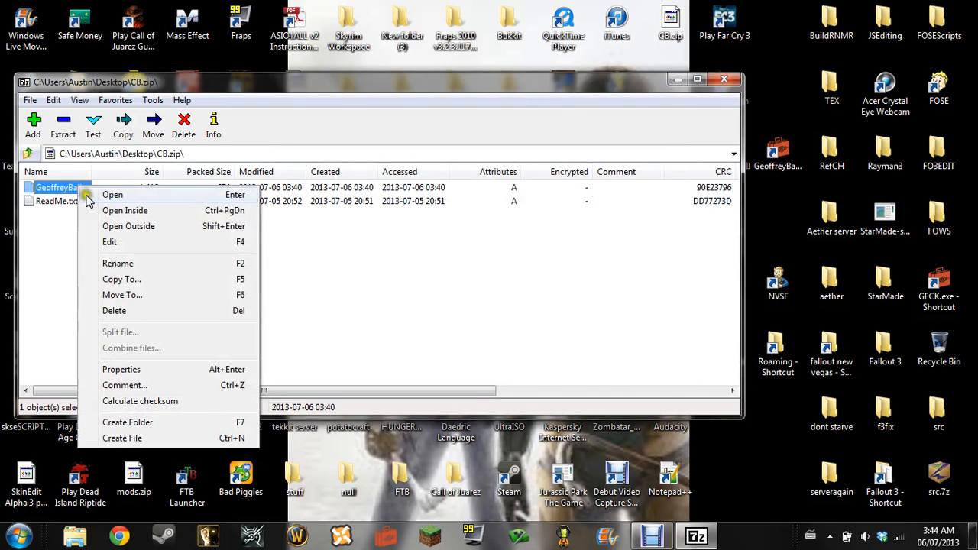
{"action": "left_click", "coordinate": [171, 263]}
{"action": "left_click", "coordinate": [138, 186]}
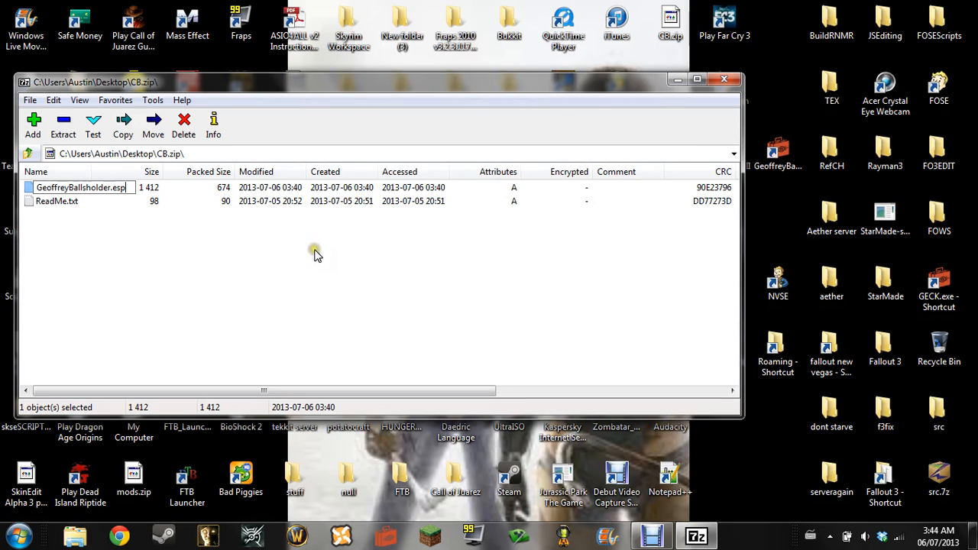
{"action": "key", "text": "Return"}
{"action": "left_click", "coordinate": [207, 277]}
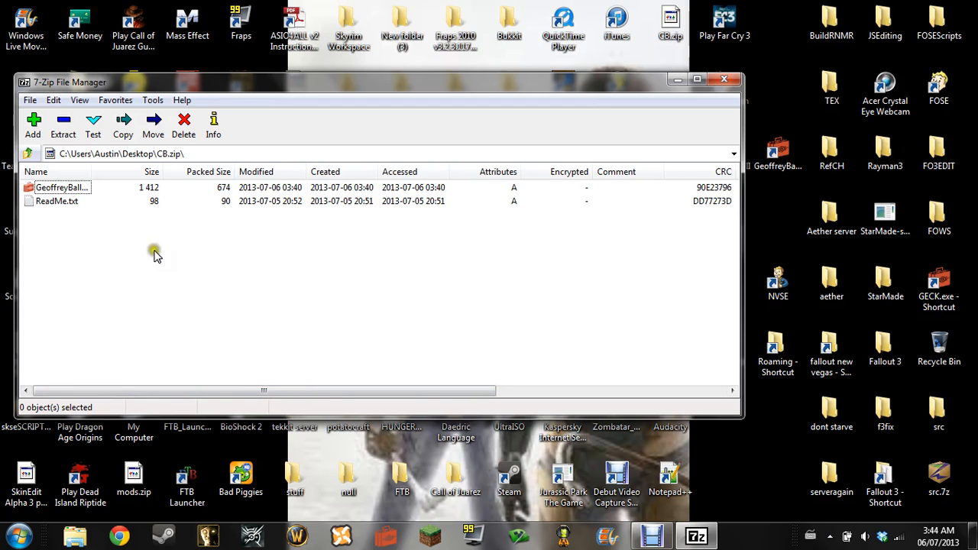
Close the archive and rename the desktop's CB.zip file as GBH.zip
{"action": "left_click", "coordinate": [735, 82]}
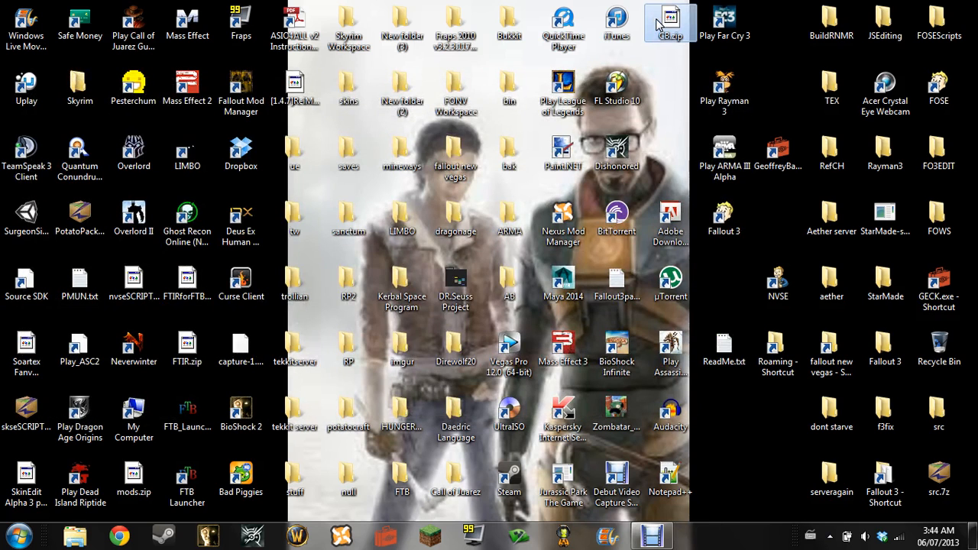
{"action": "right_click", "coordinate": [658, 22]}
{"action": "left_click", "coordinate": [692, 328]}
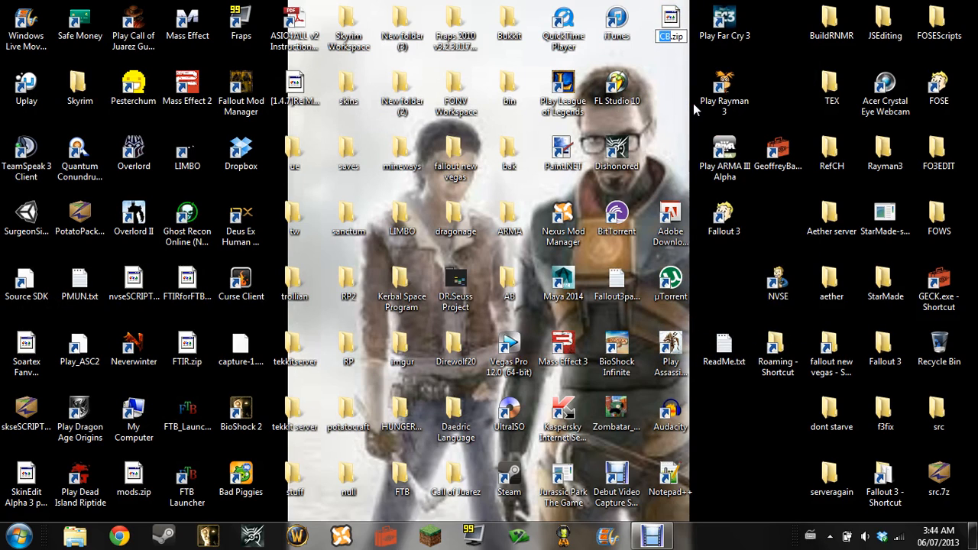
{"action": "type", "text": "GBH"}
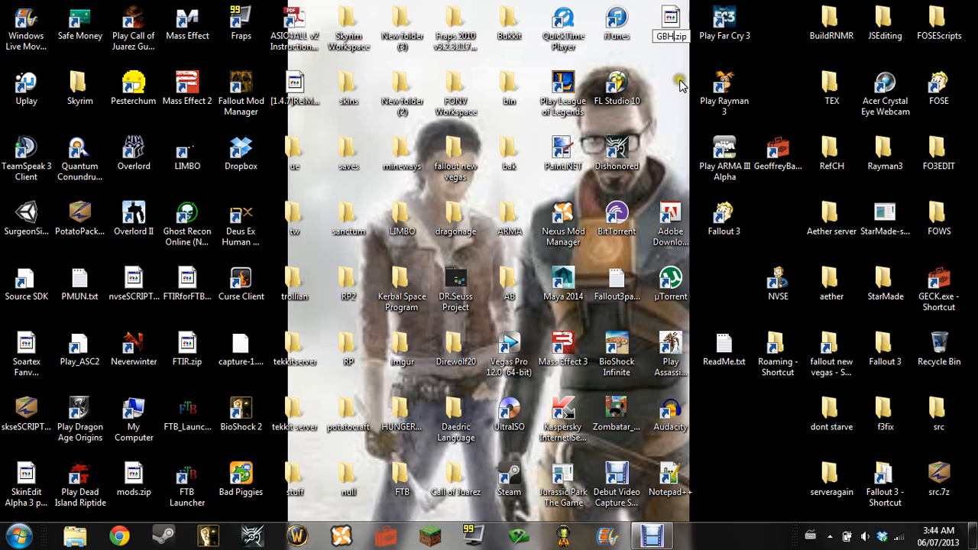
{"action": "left_click", "coordinate": [680, 86]}
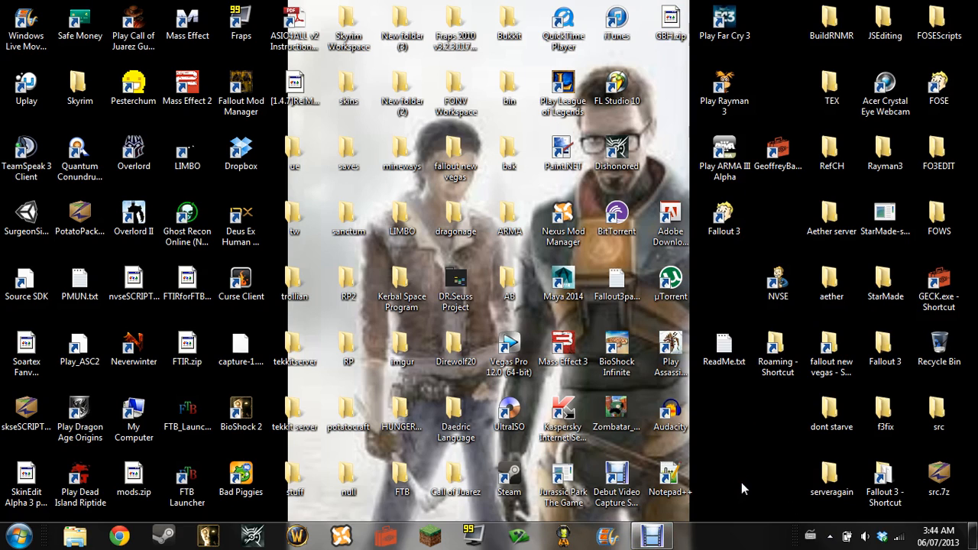
{"action": "left_click", "coordinate": [686, 537]}
{"action": "mouse_move", "coordinate": [673, 539]}
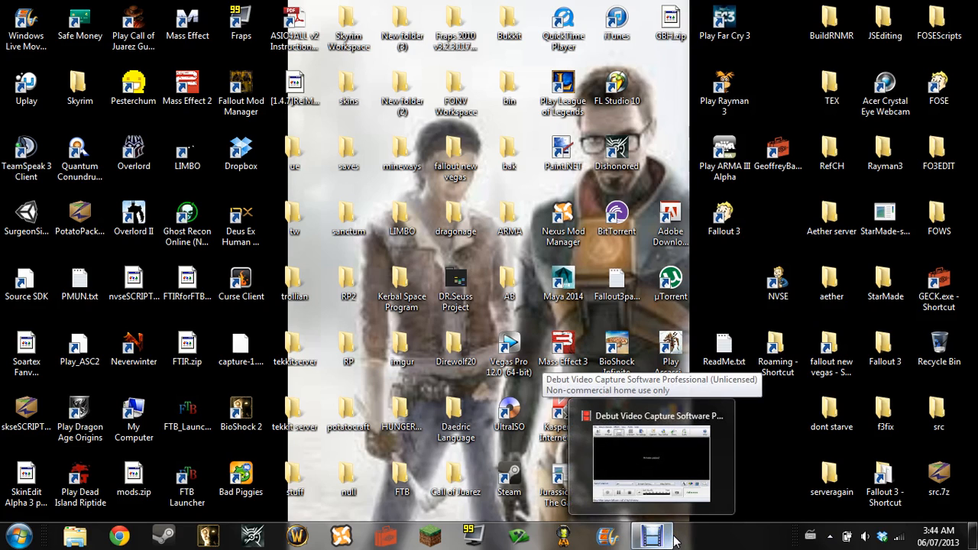
{"action": "left_click", "coordinate": [672, 540]}
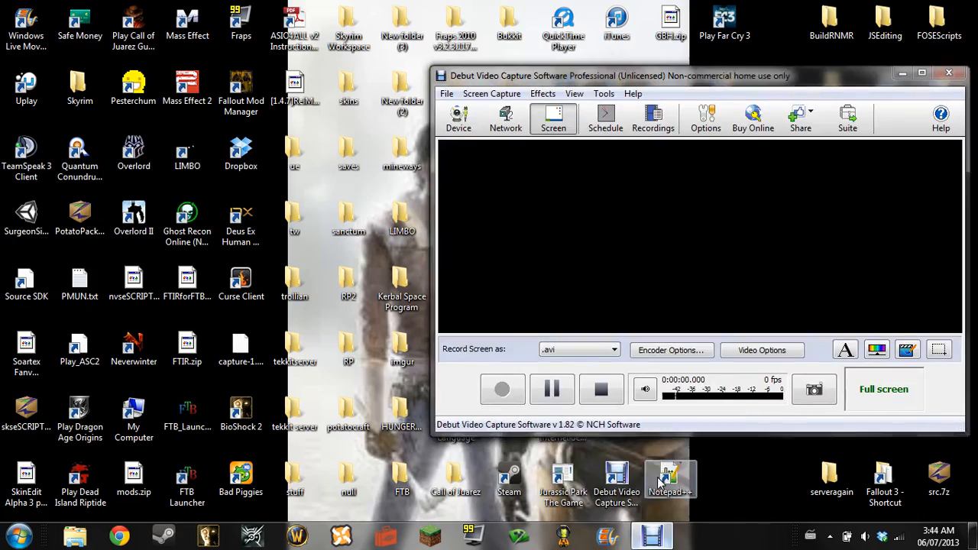